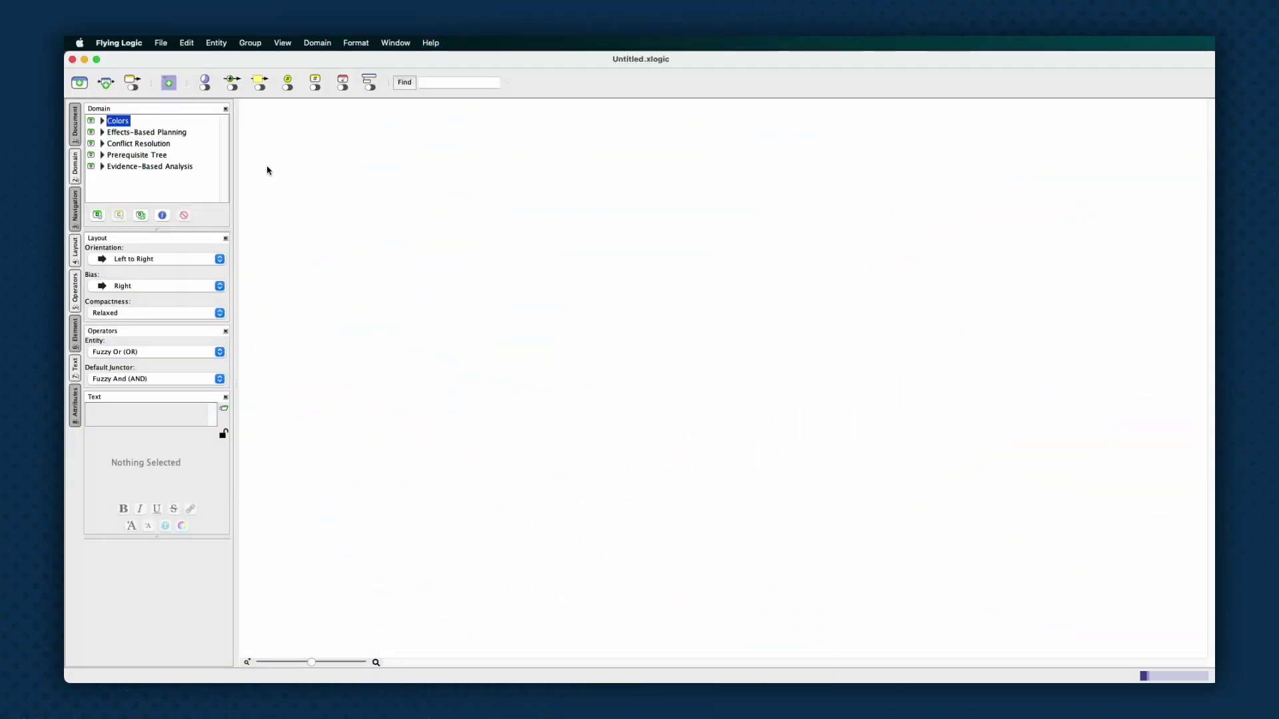
Open the Cloud.xlogict example from Conflict Resolution and zoom it to fit the view
left_click(160, 42)
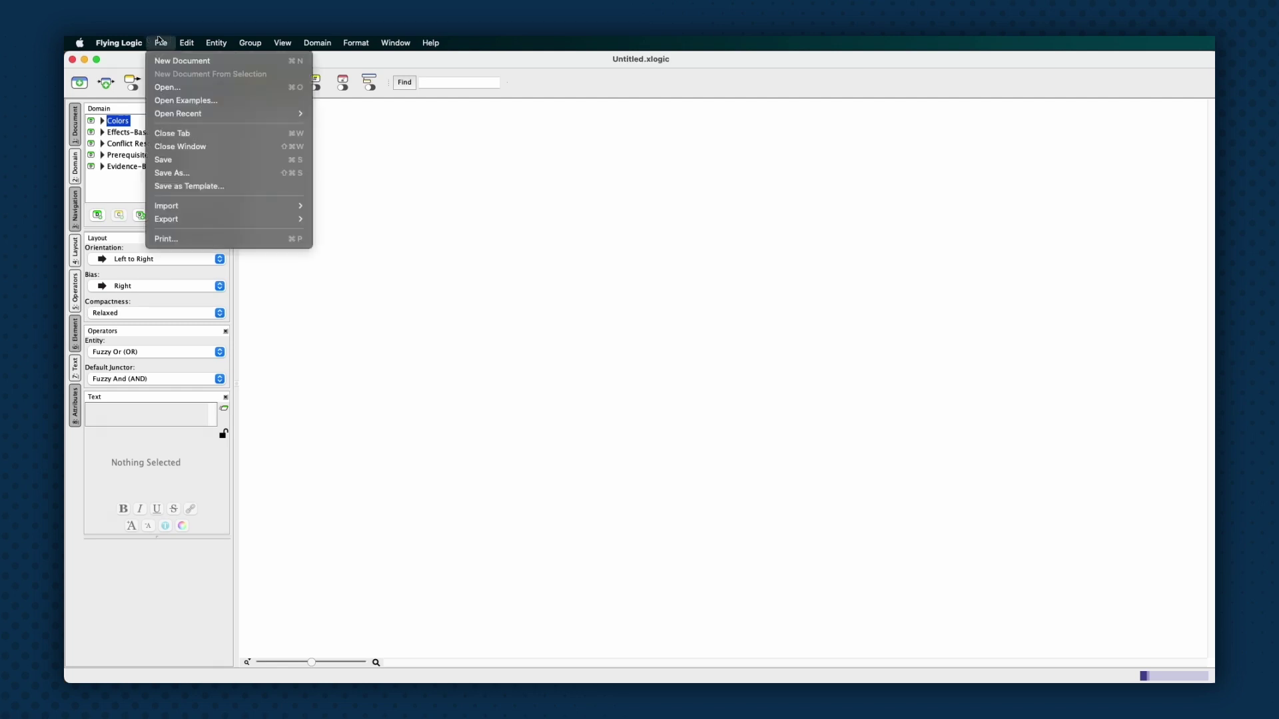
left_click(183, 101)
left_click_drag(1201, 543, 608, 273)
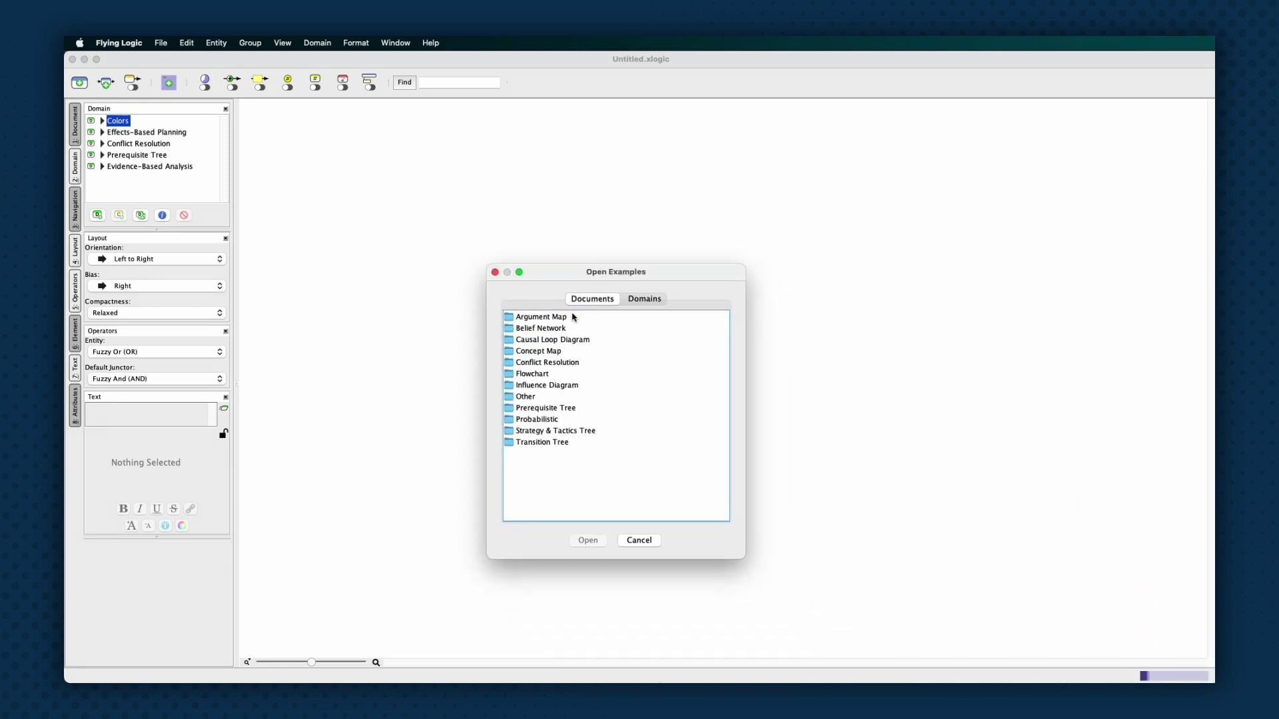
double_click(546, 363)
left_click(548, 375)
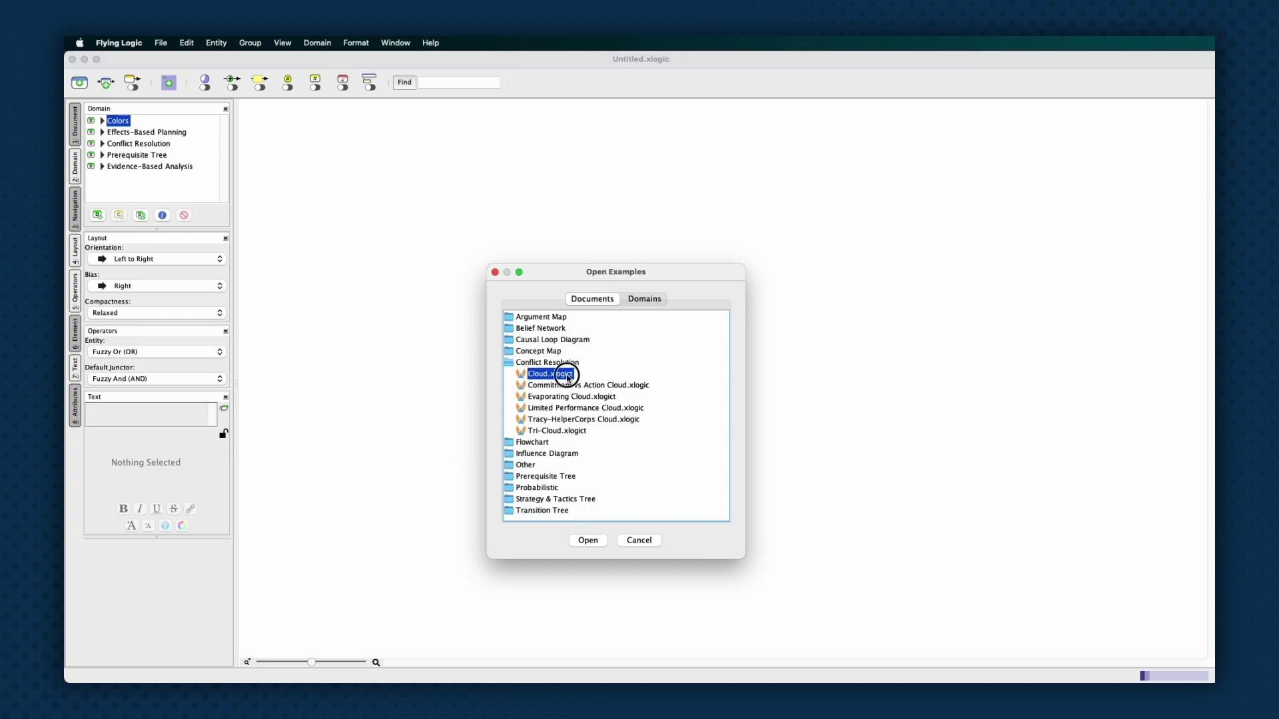
double_click(567, 375)
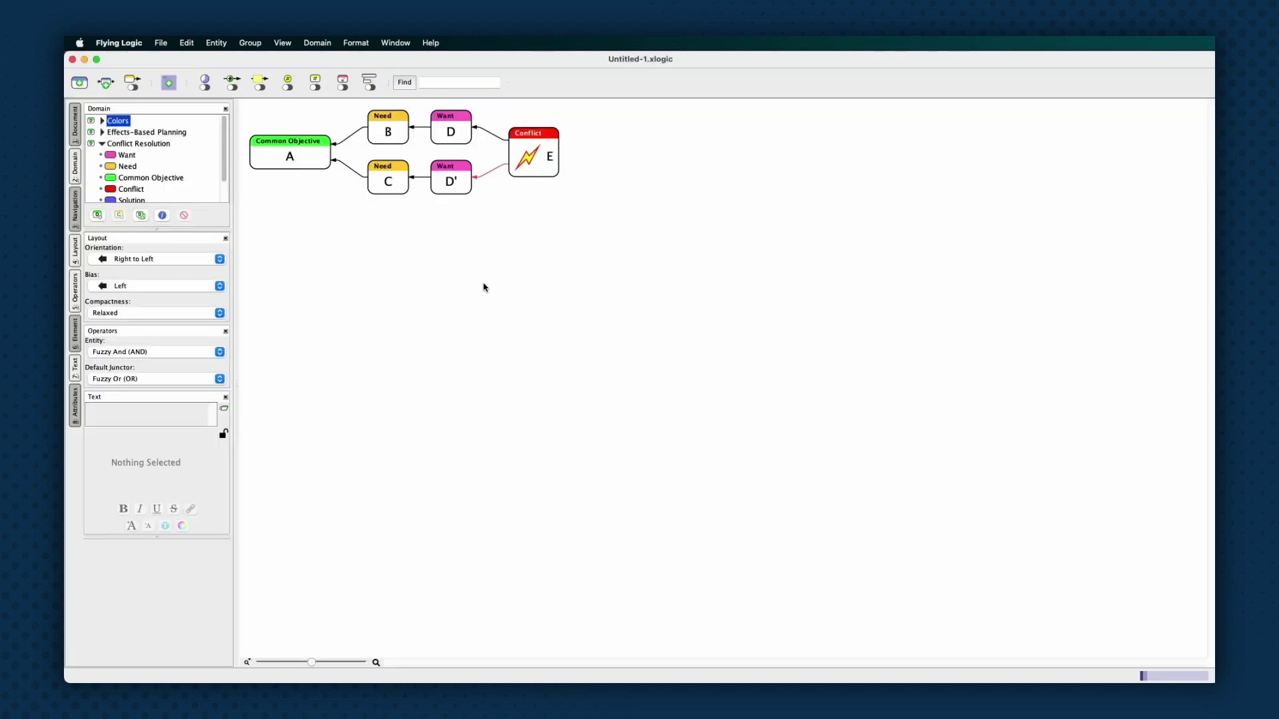
key("super+0")
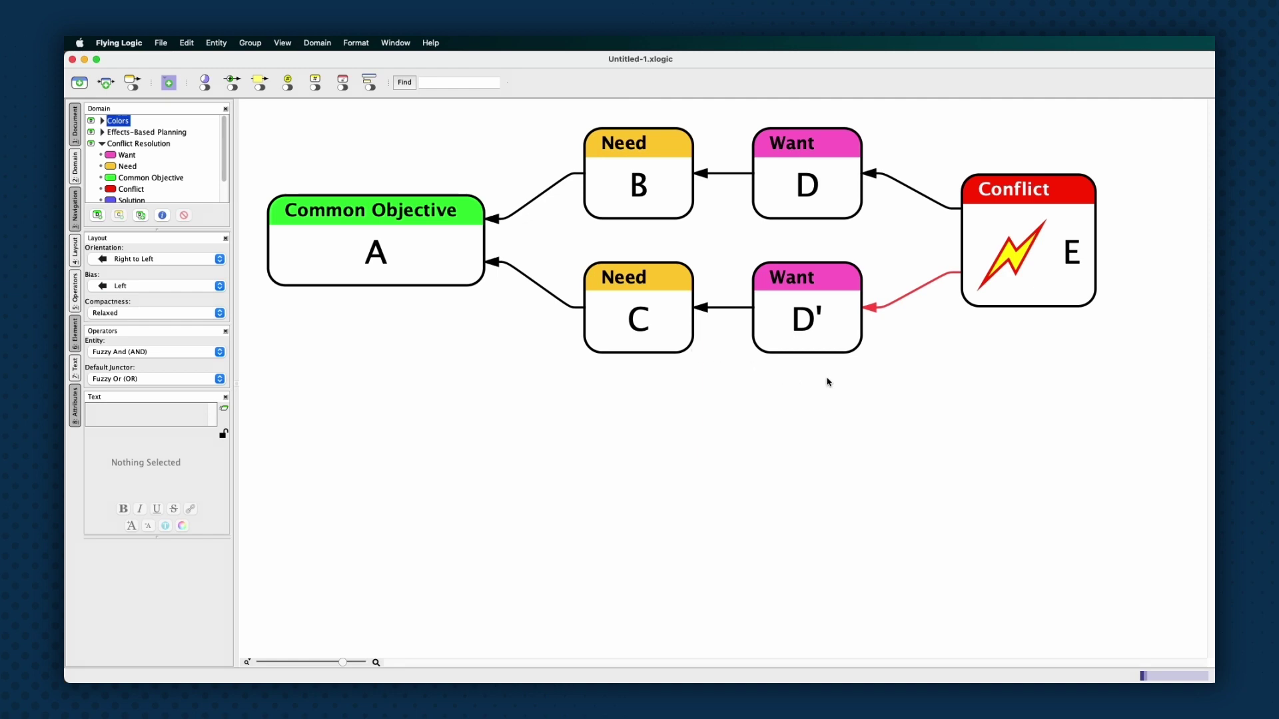
Rename Conflict entity E to 'Conflict'
double_click(1071, 252)
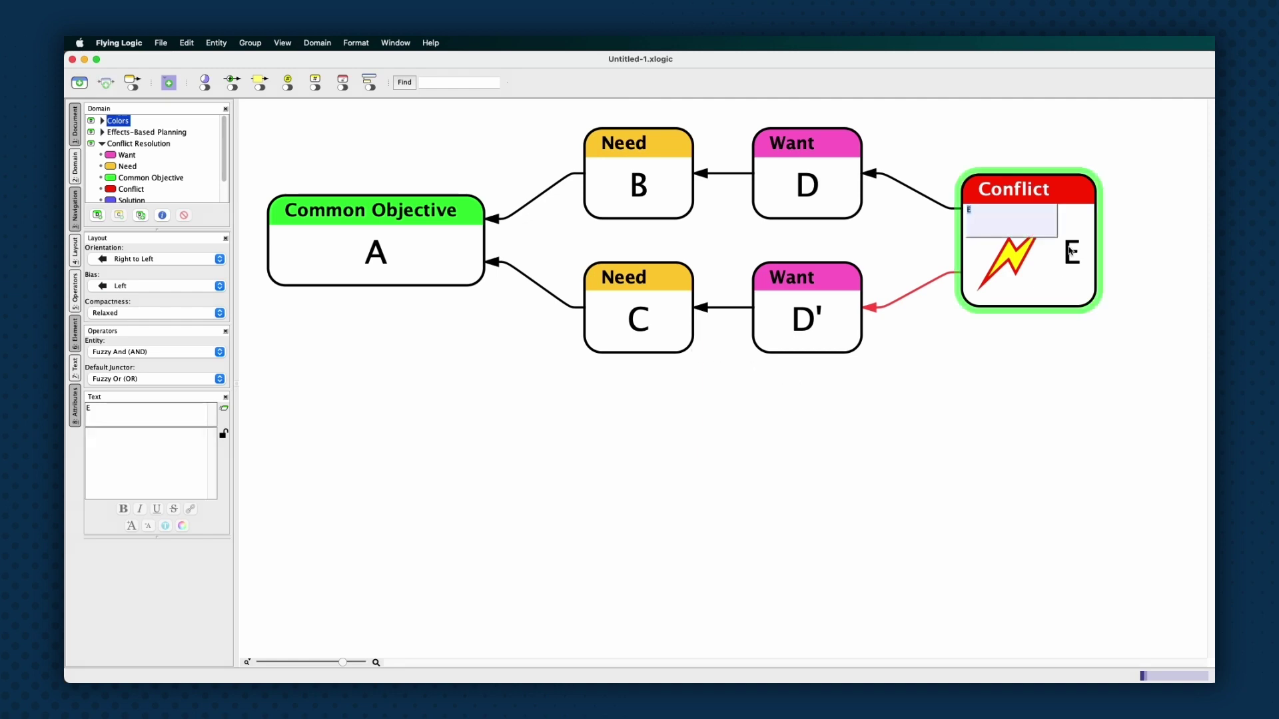
type("Conflict")
key("Return")
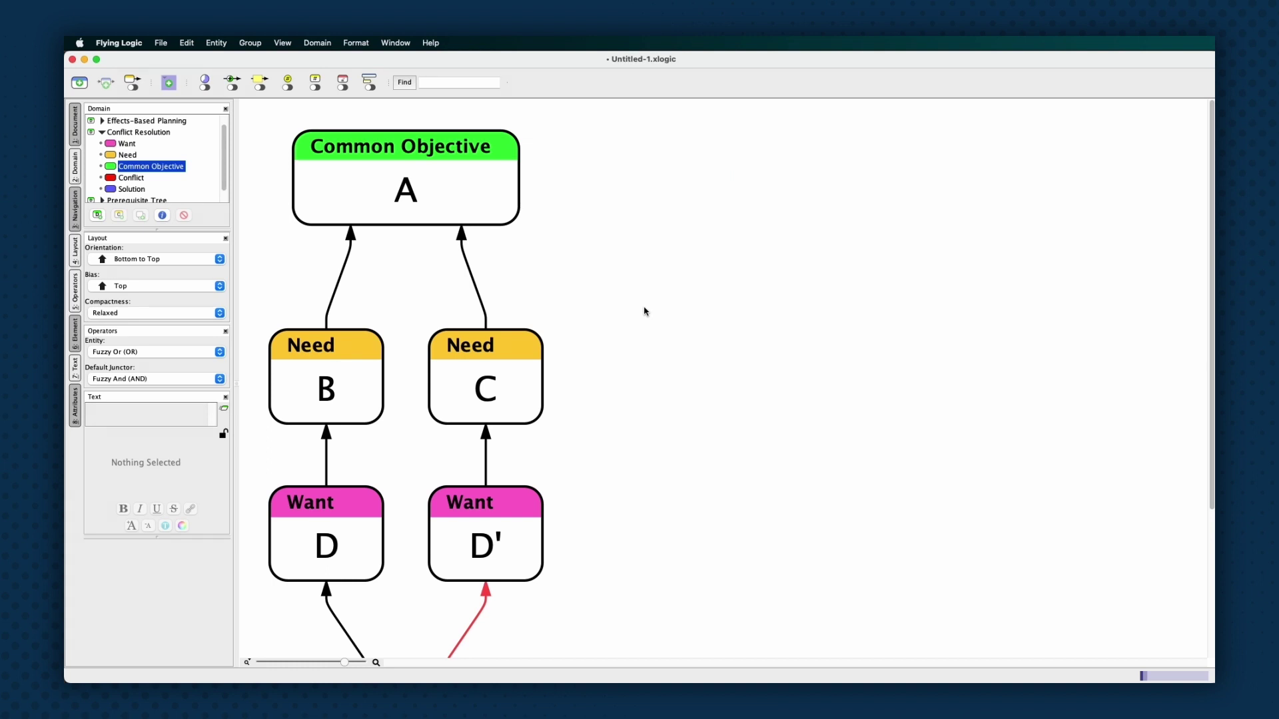
Set Entity operator to Fuzzy And, Default Junctor to Fuzzy Or, and orientation Right to Left
left_click(170, 357)
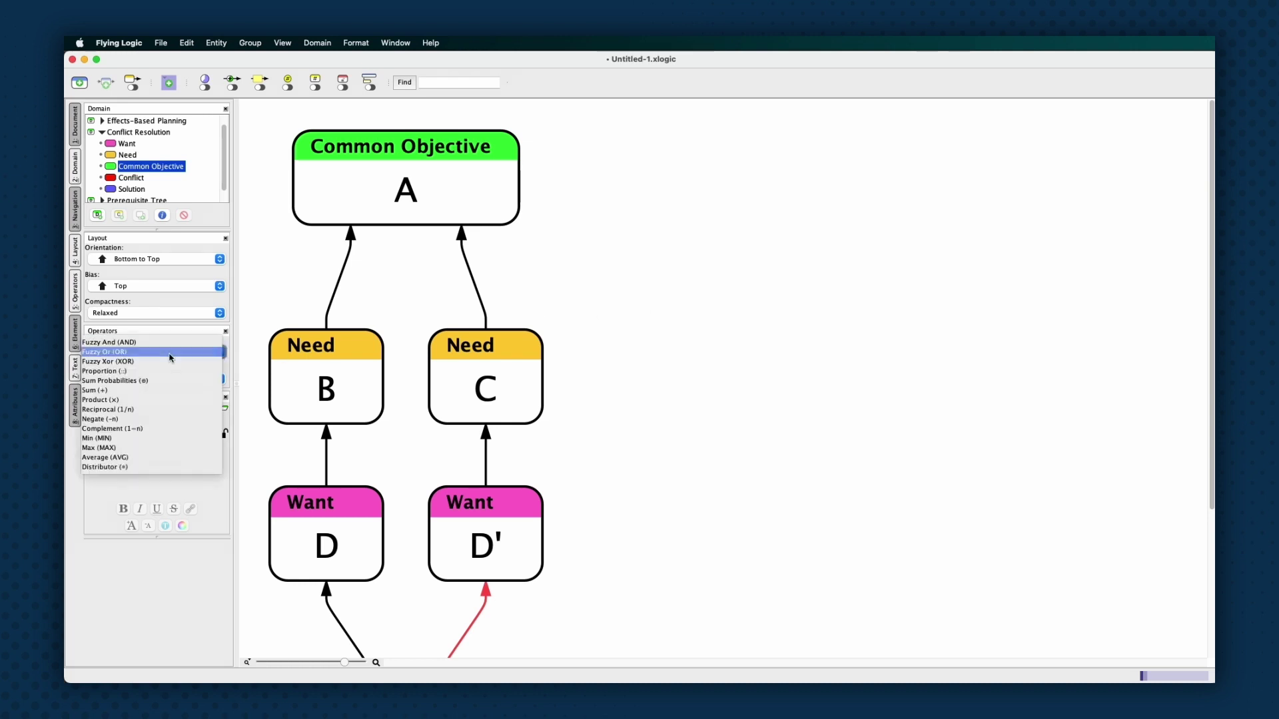
left_click(168, 342)
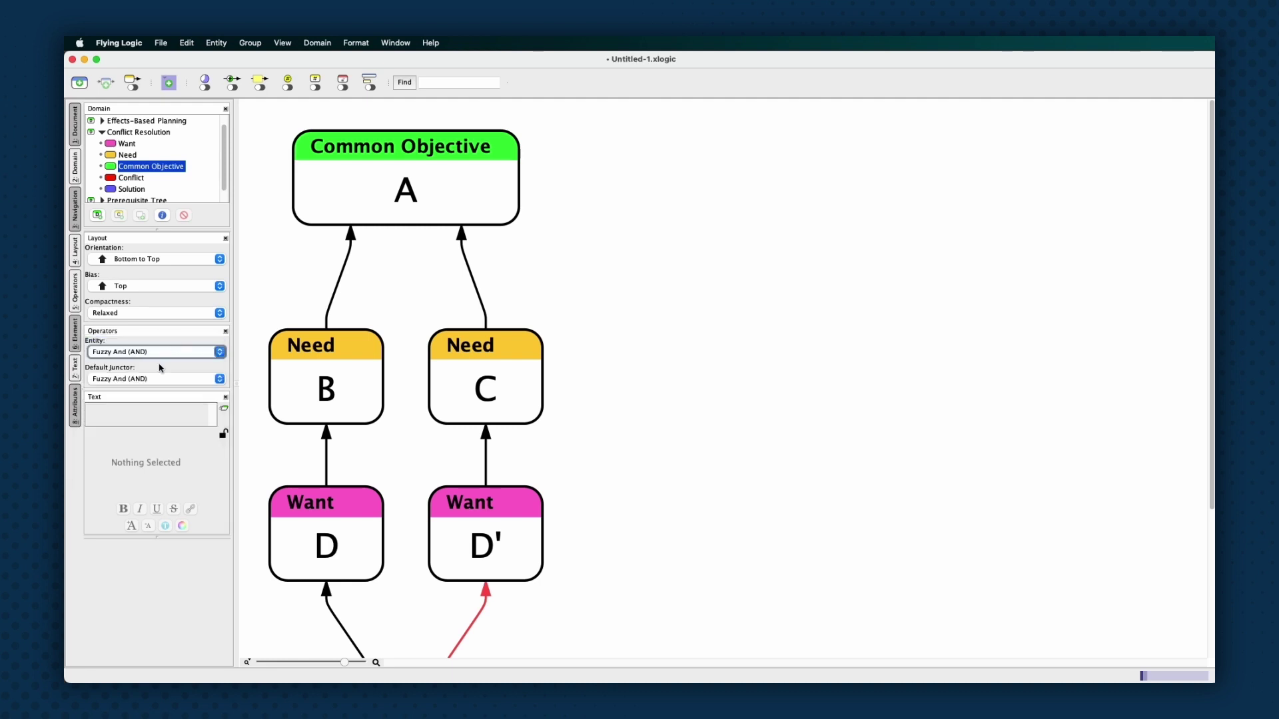
left_click(159, 379)
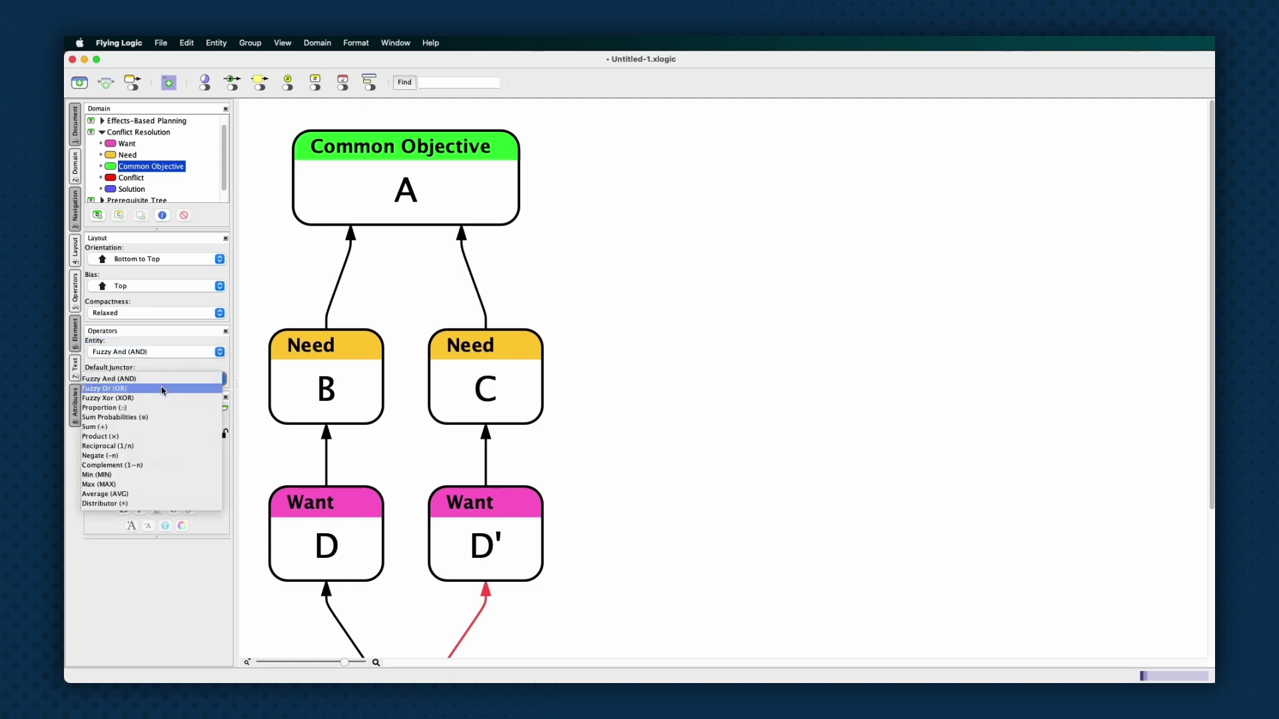
left_click(164, 388)
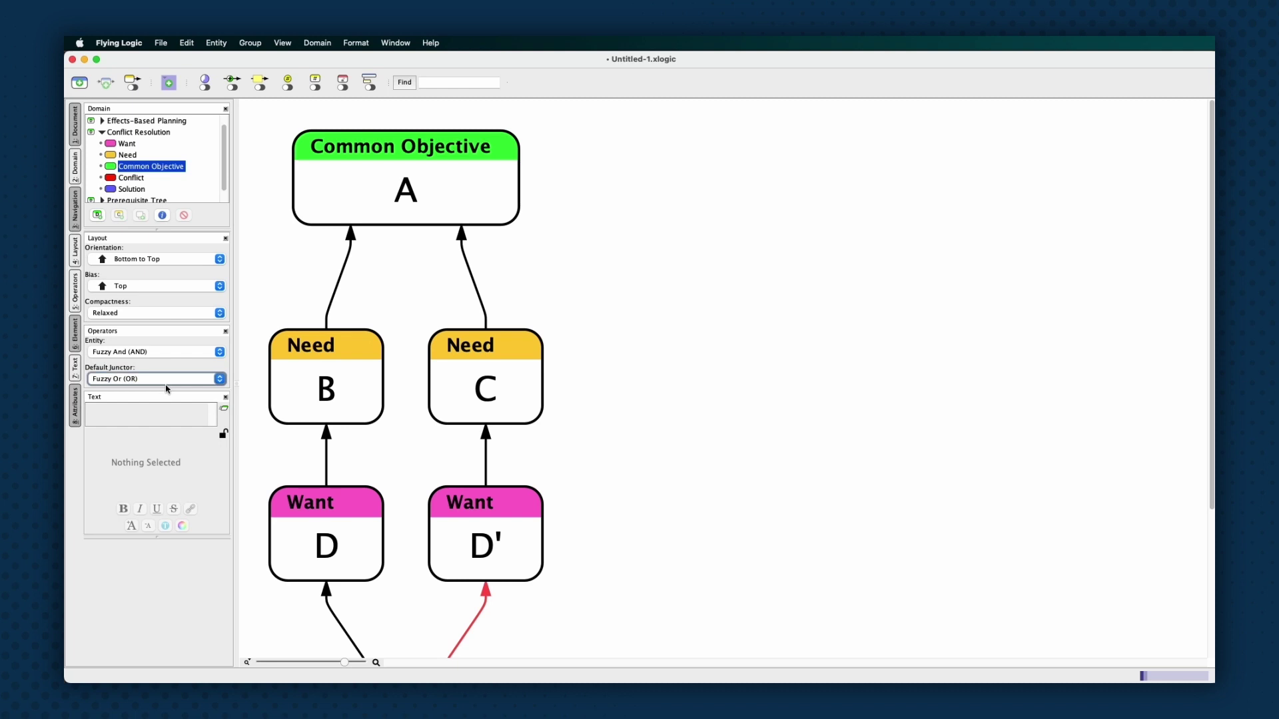
left_click(267, 326)
left_click(187, 264)
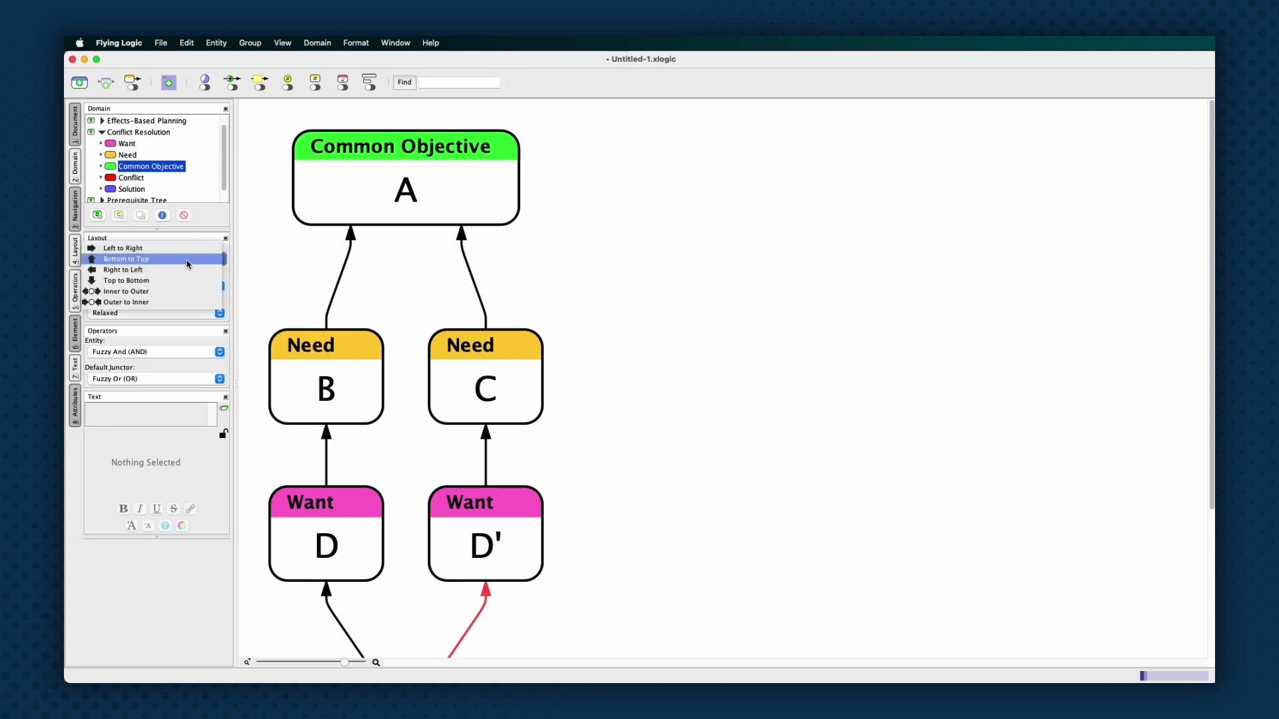
left_click(183, 270)
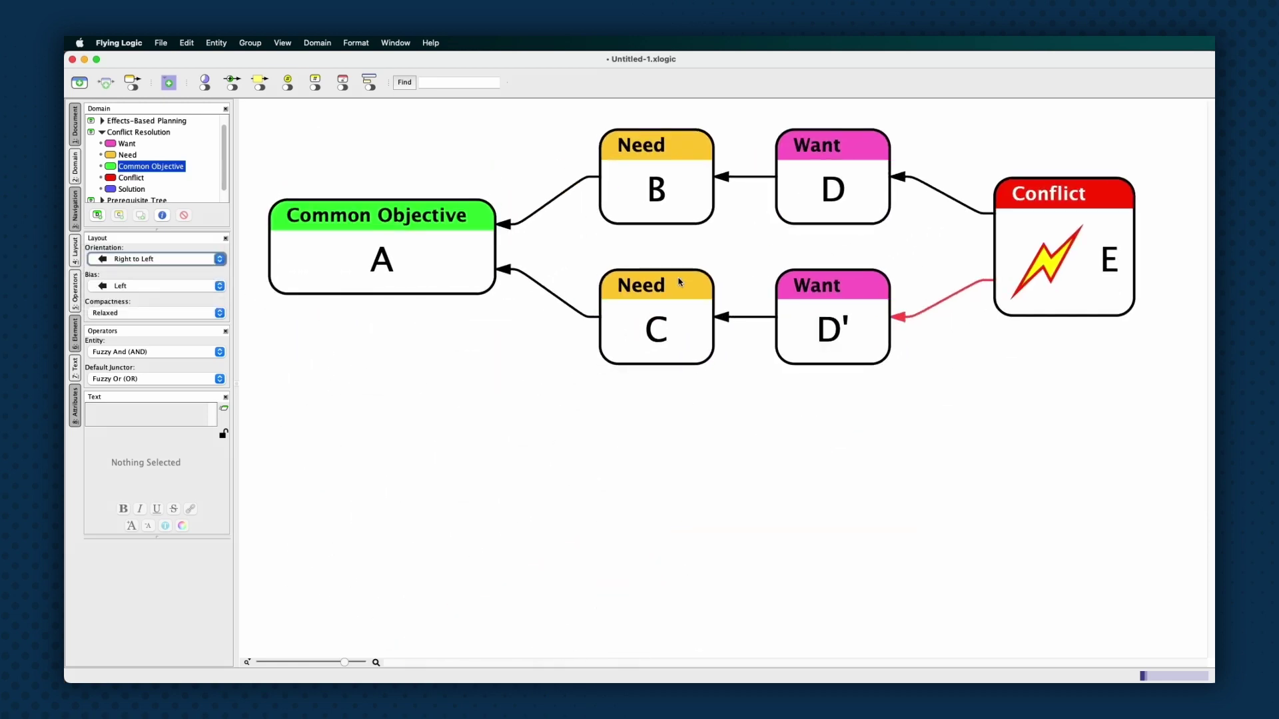
Select Conflict E, its red link, Want D', the D'-to-C link and Need C
left_click(1055, 276)
left_click(914, 313)
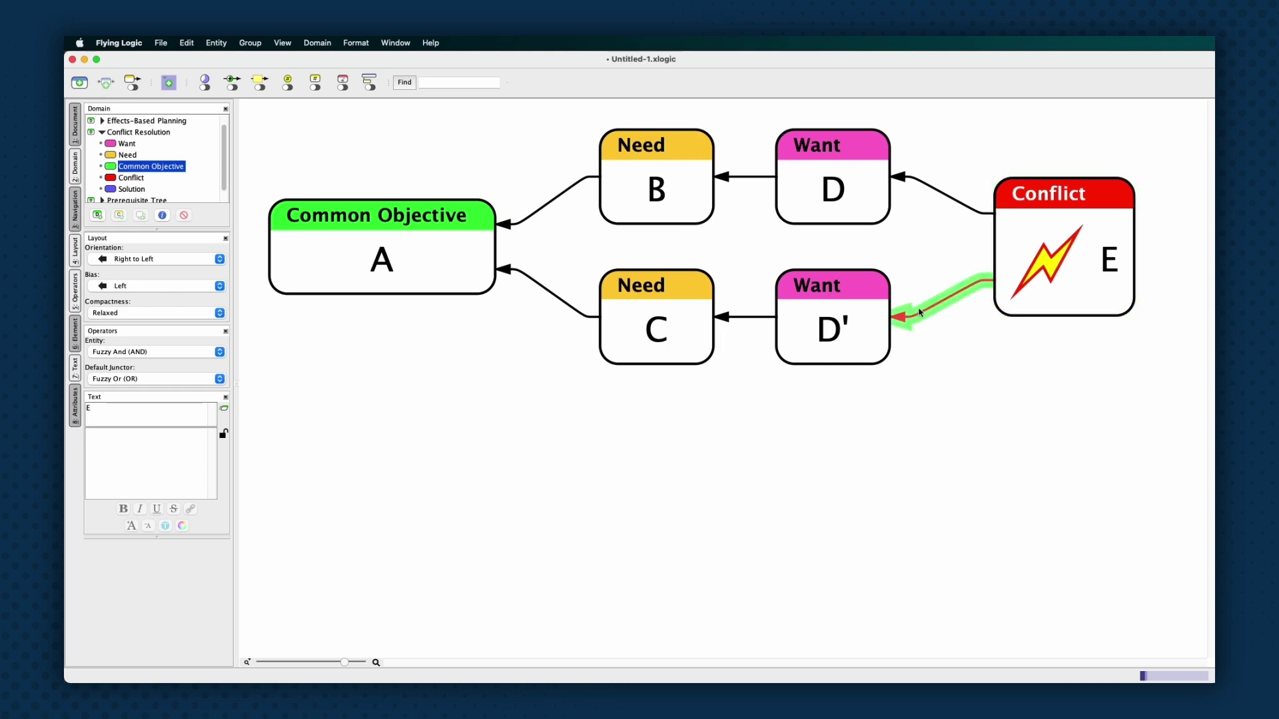
left_click(831, 322)
left_click(757, 318)
left_click(636, 308)
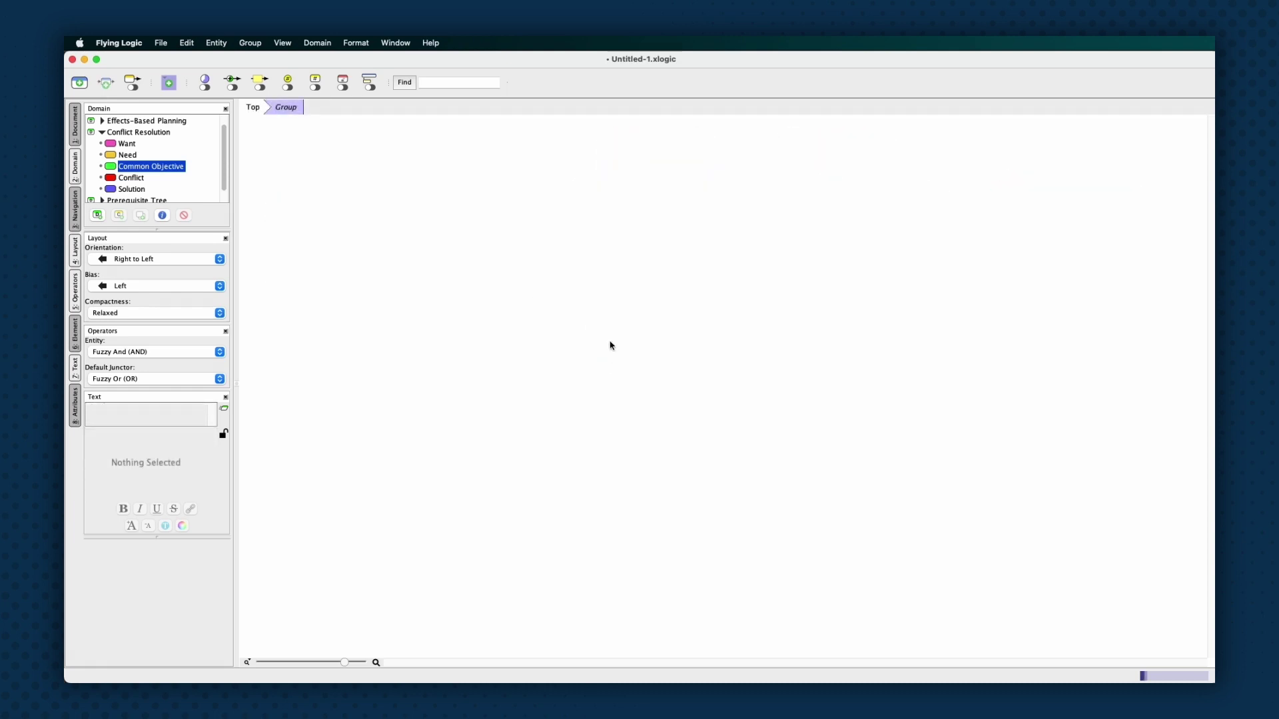
Add Want, Need, Common Objective, Conflict and Solution entities into the group
double_click(124, 136)
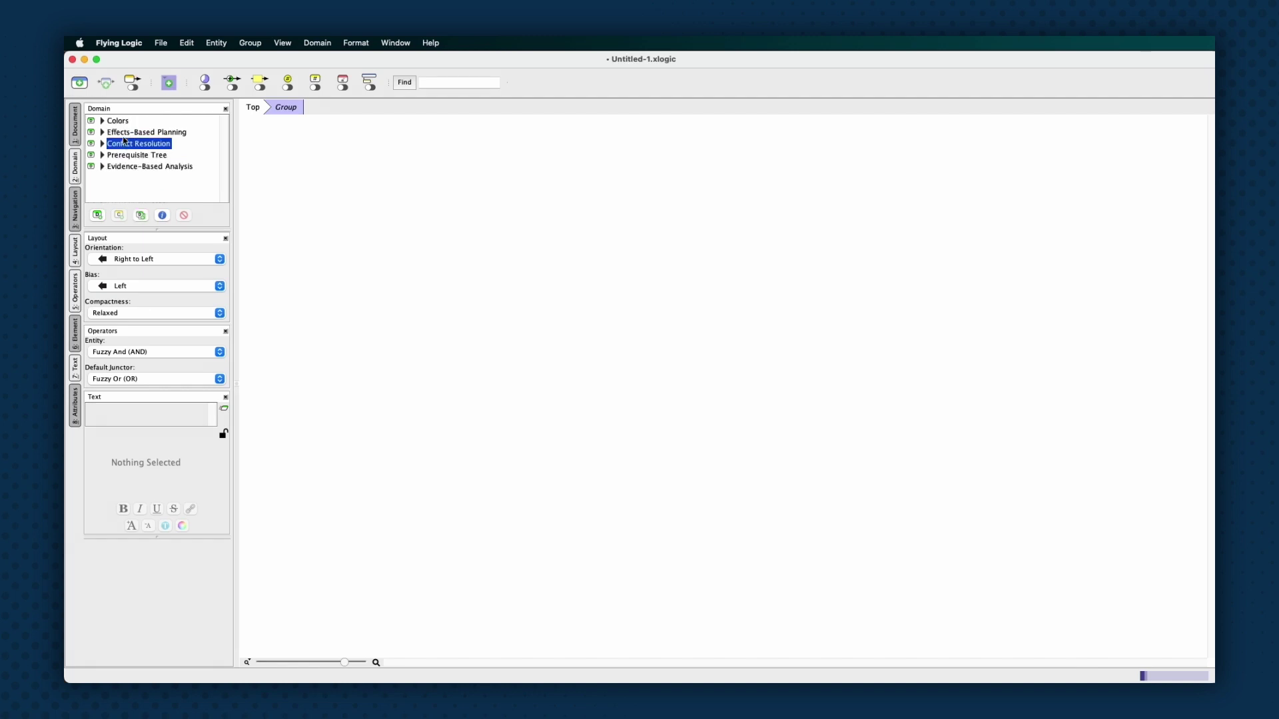
double_click(125, 143)
scroll(126, 147, "down", 1)
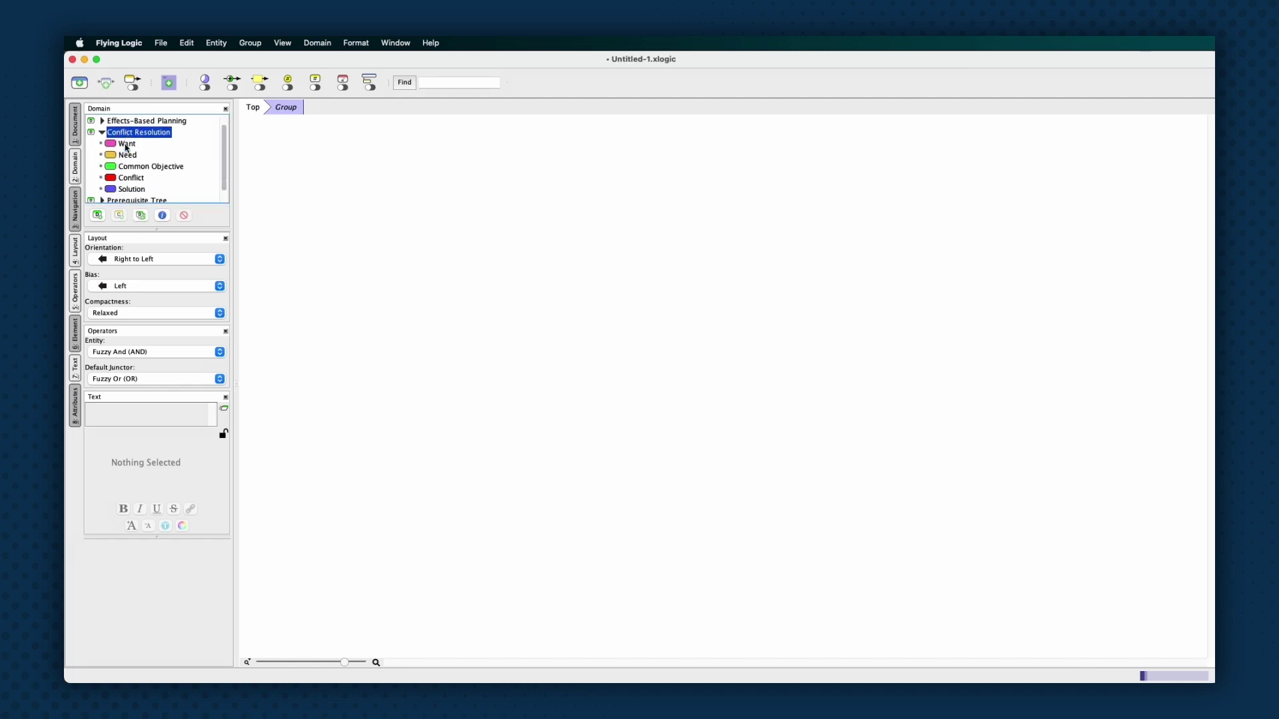
left_click_drag(125, 145, 562, 205)
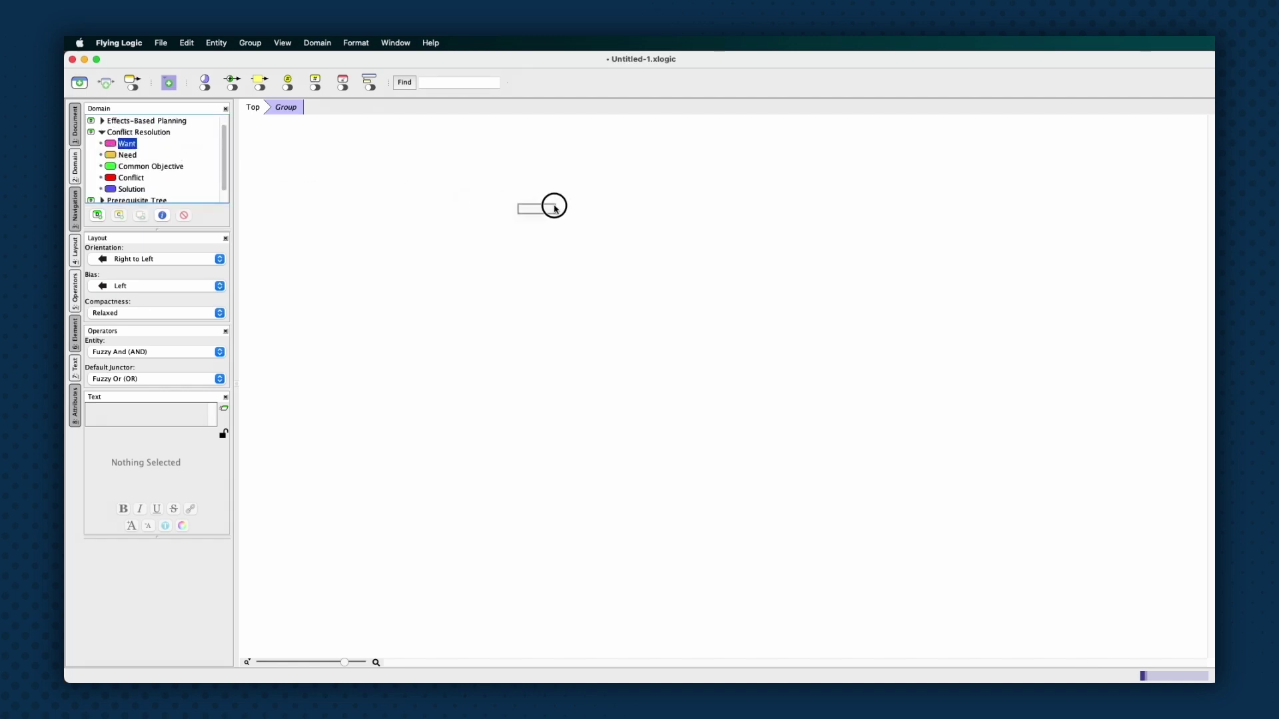
left_click_drag(126, 154, 327, 310)
left_click_drag(151, 166, 304, 333)
left_click_drag(132, 177, 182, 259)
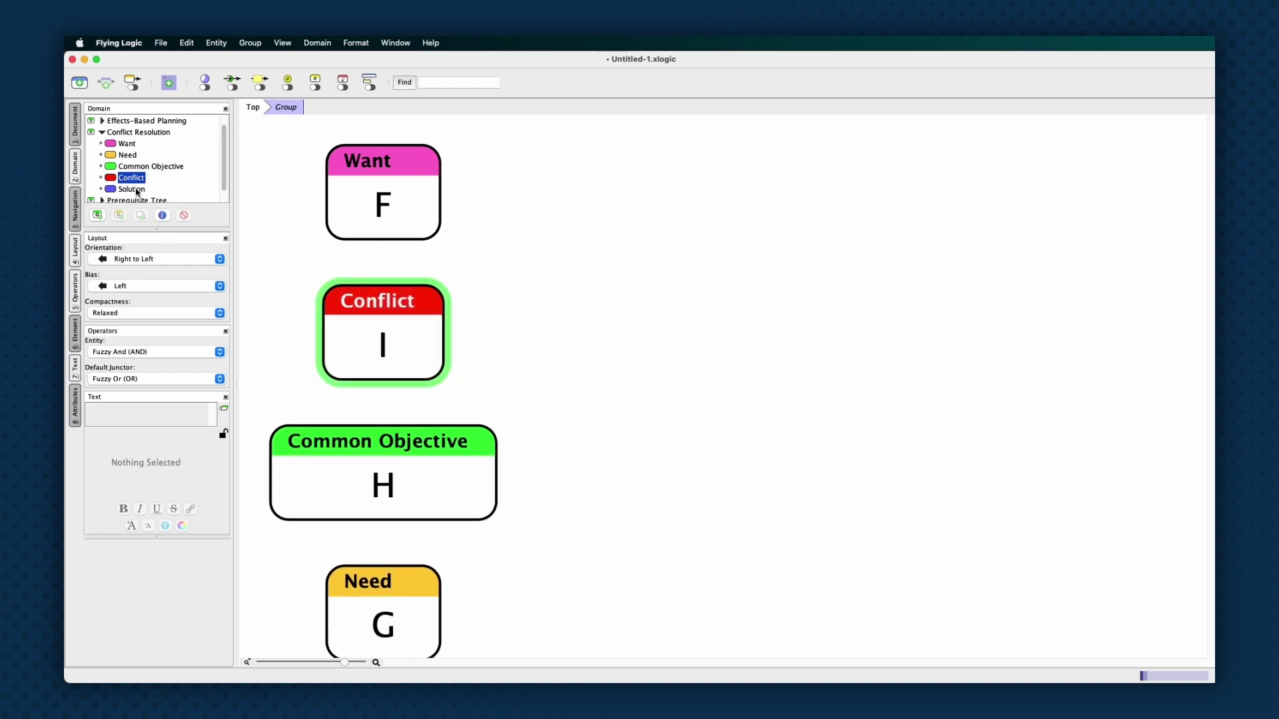
left_click_drag(132, 189, 542, 380)
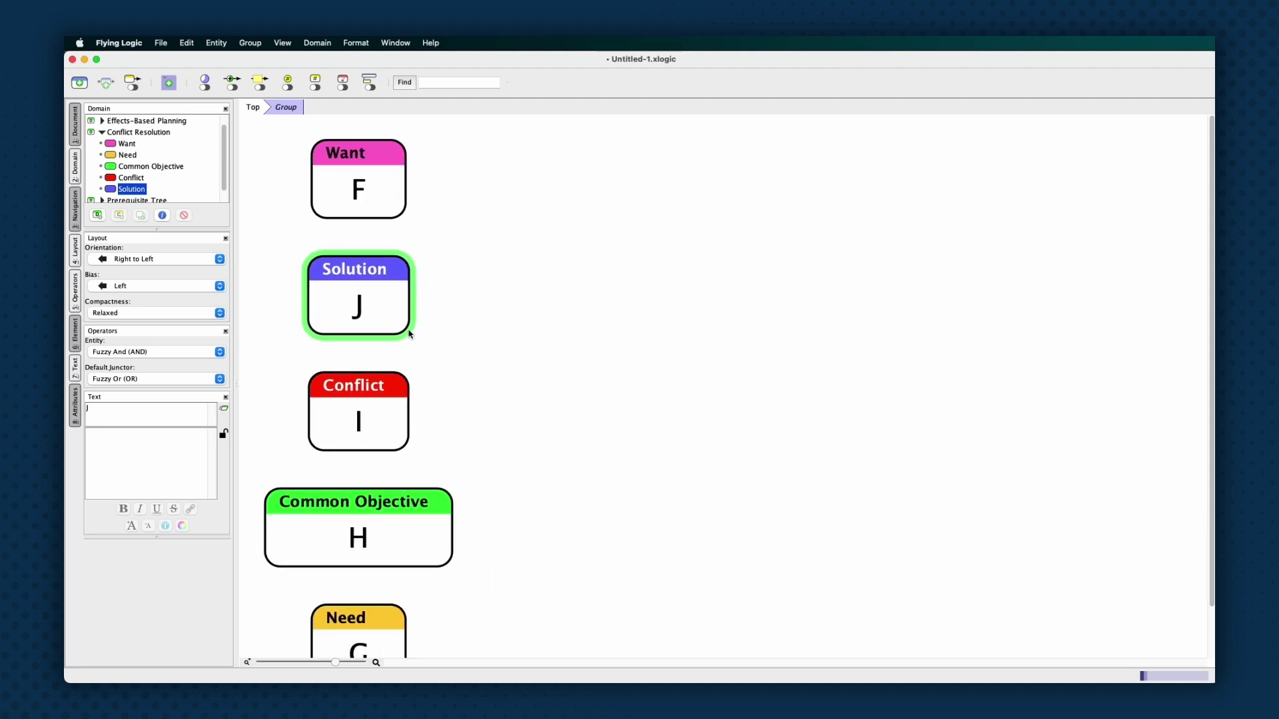
Back at the top-level diagram, rename Common Objective A to 'Get along'
left_click(254, 109)
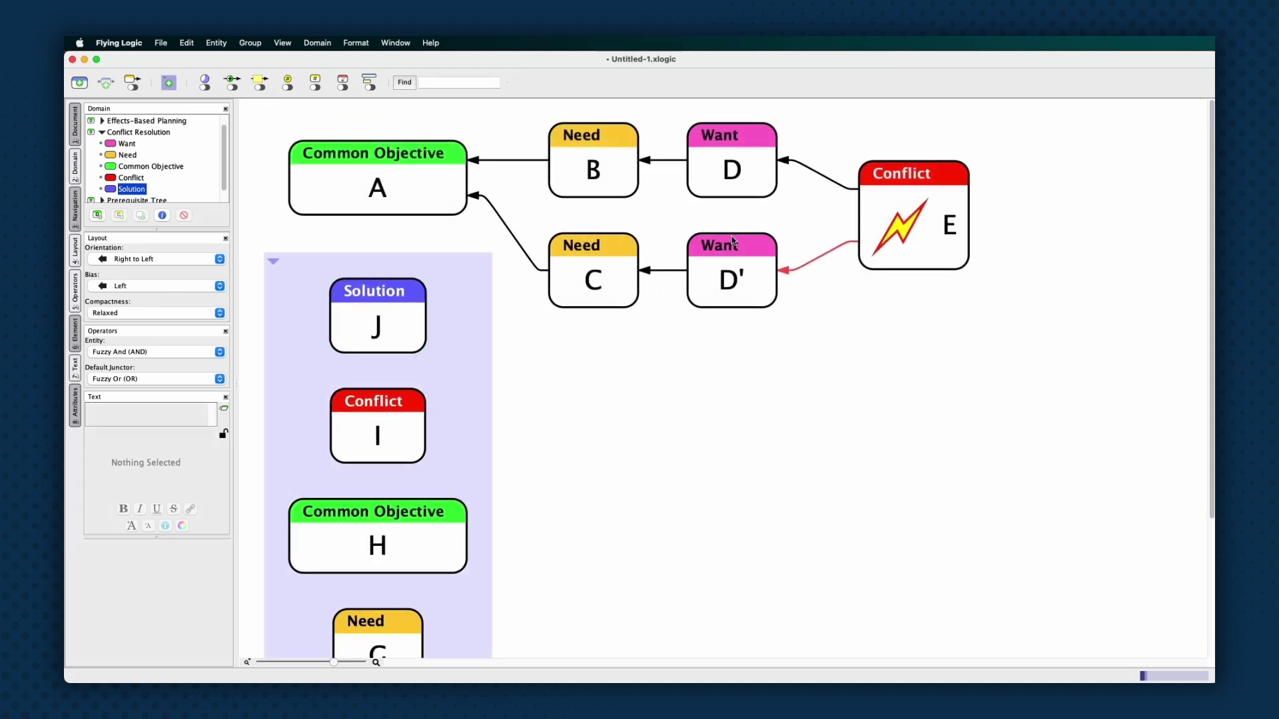
double_click(436, 191)
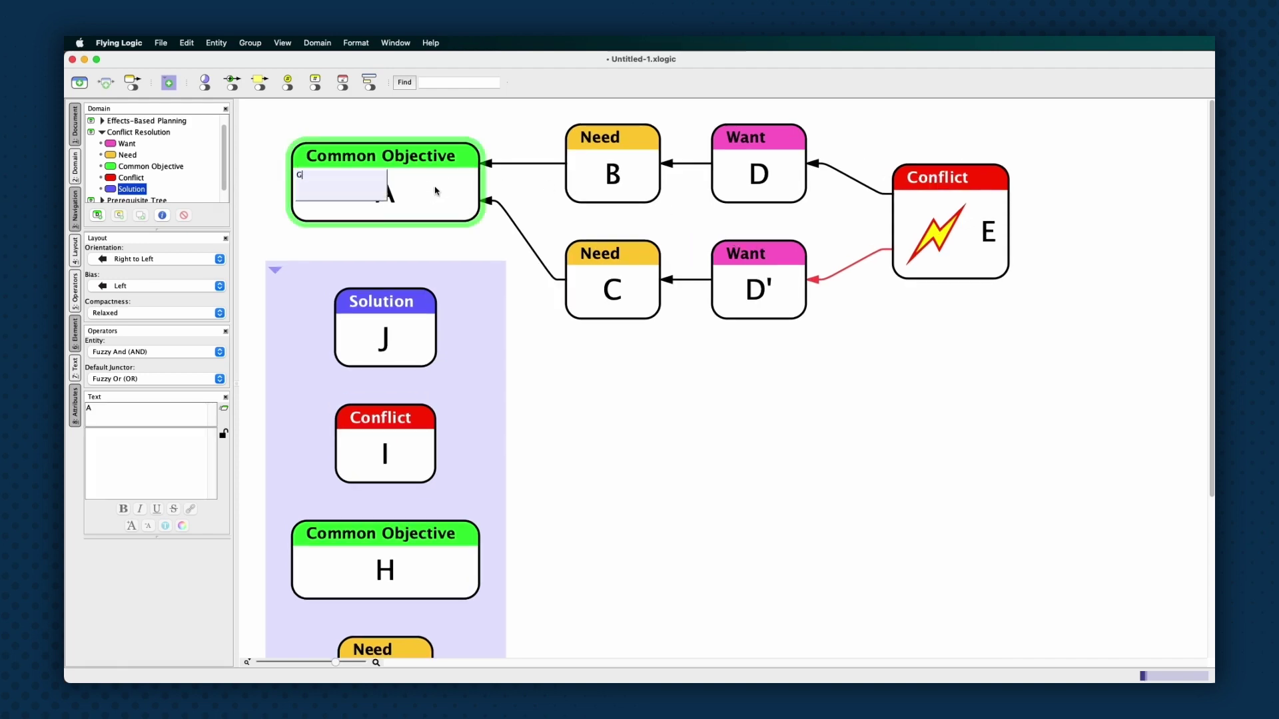
type("Get along")
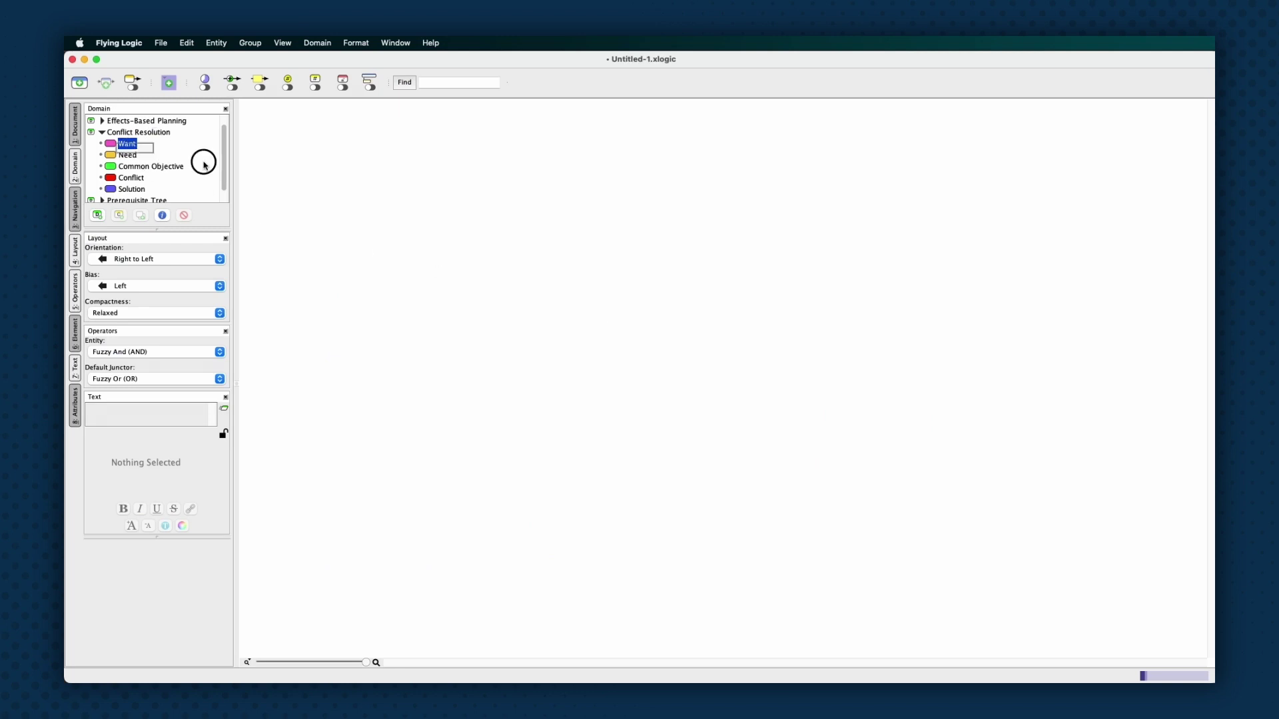
Add two Want entities to the empty canvas and rename them D and D'
type("A")
left_click_drag(126, 143, 413, 433)
type("B")
left_click(368, 248)
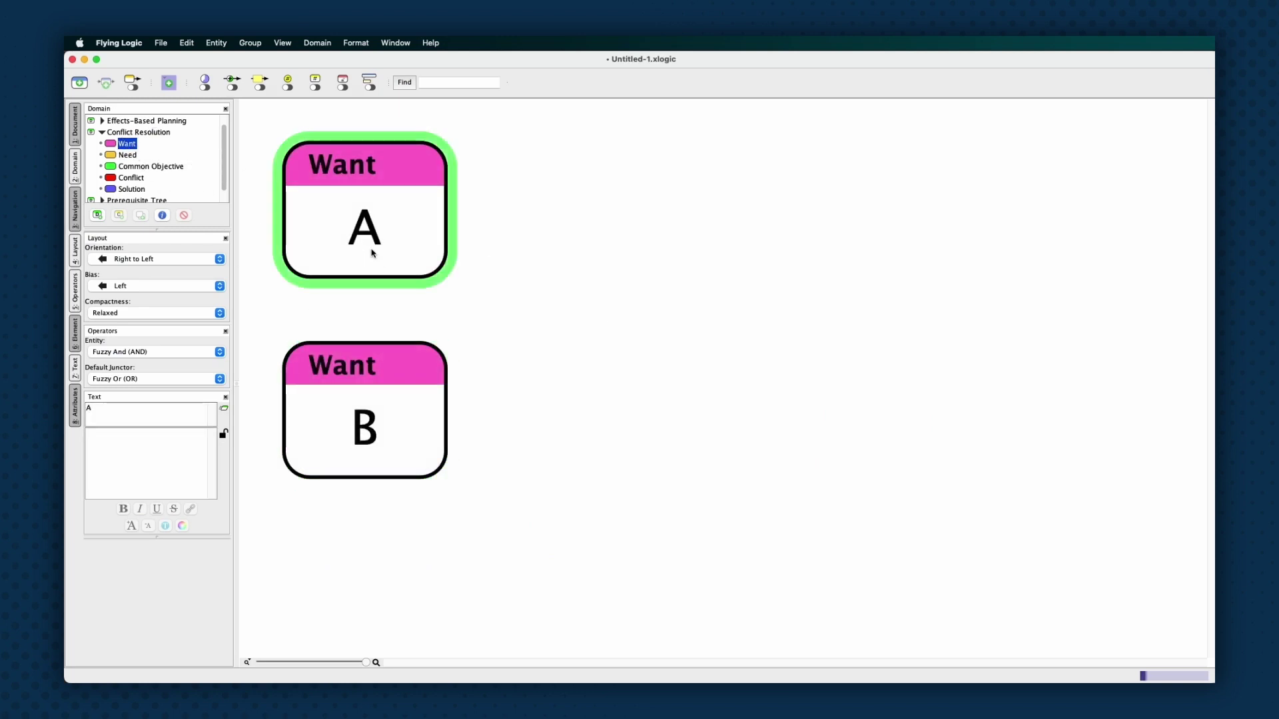
double_click(371, 253)
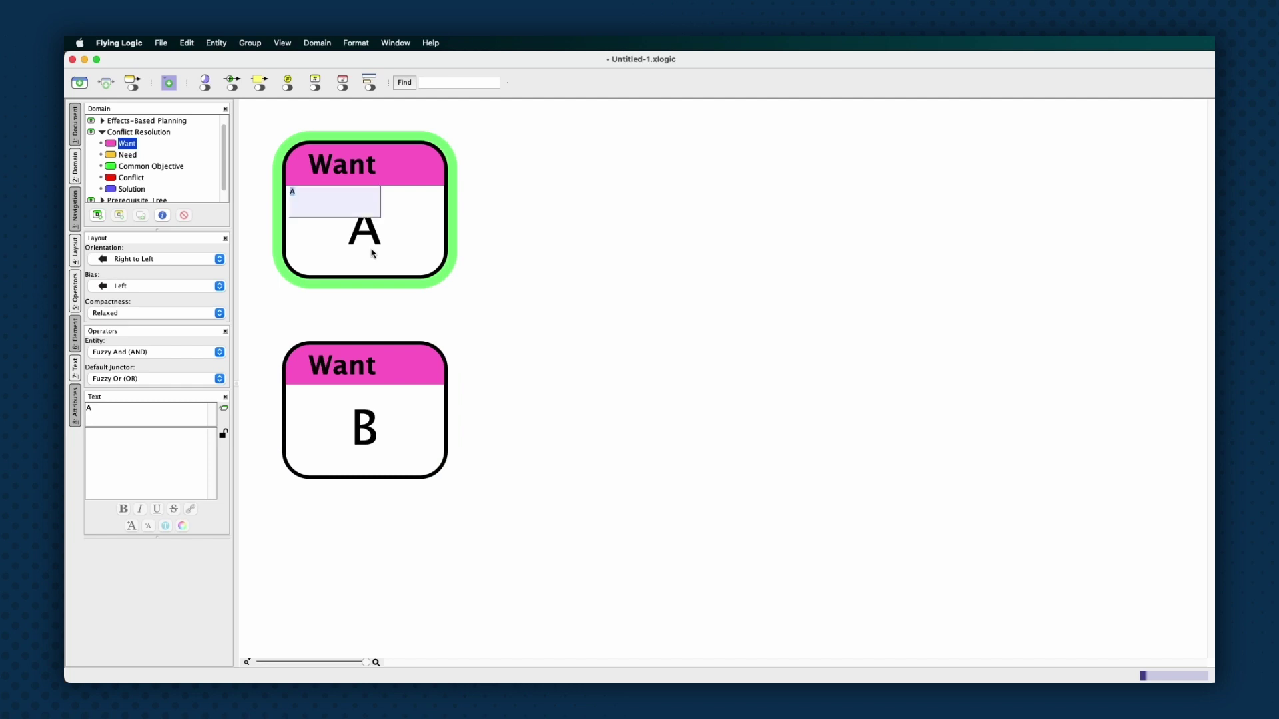
key("Return")
left_click(372, 398)
double_click(373, 390)
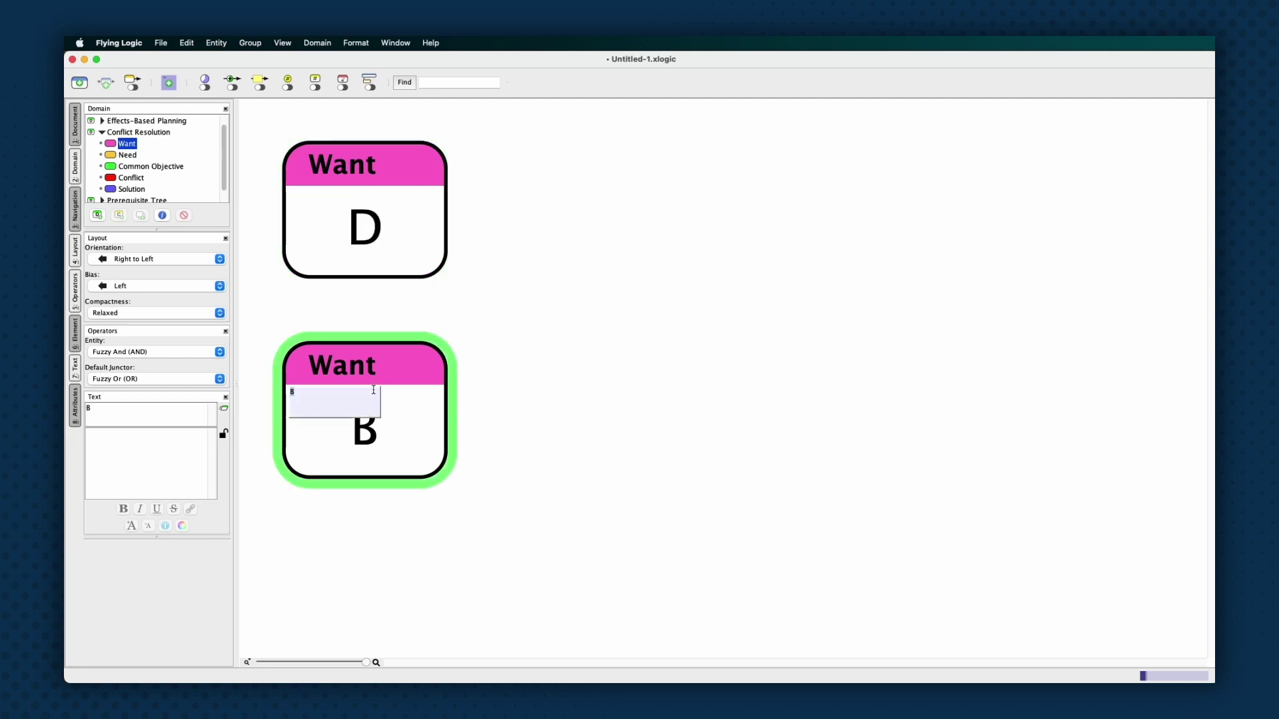
type("D'")
key("Return")
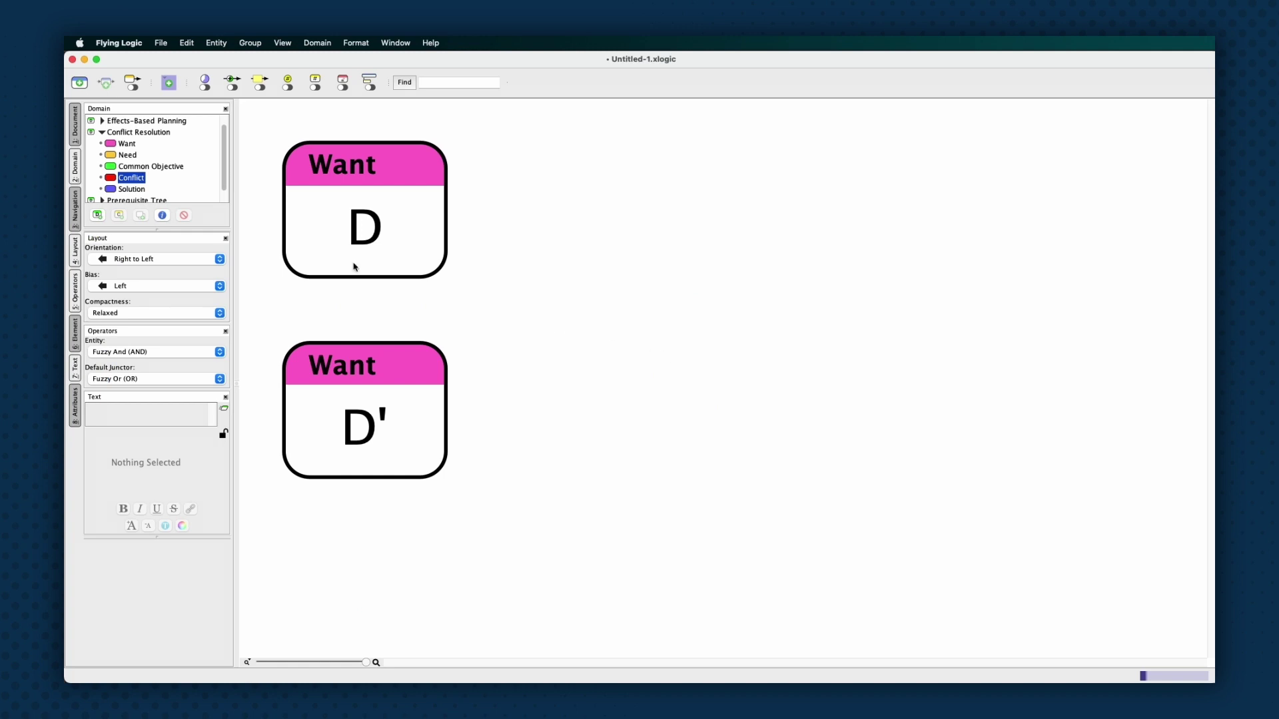
Add a Conflict entity beside D and link it to Want D'
left_click_drag(130, 178, 458, 260)
left_click_drag(585, 262, 421, 373)
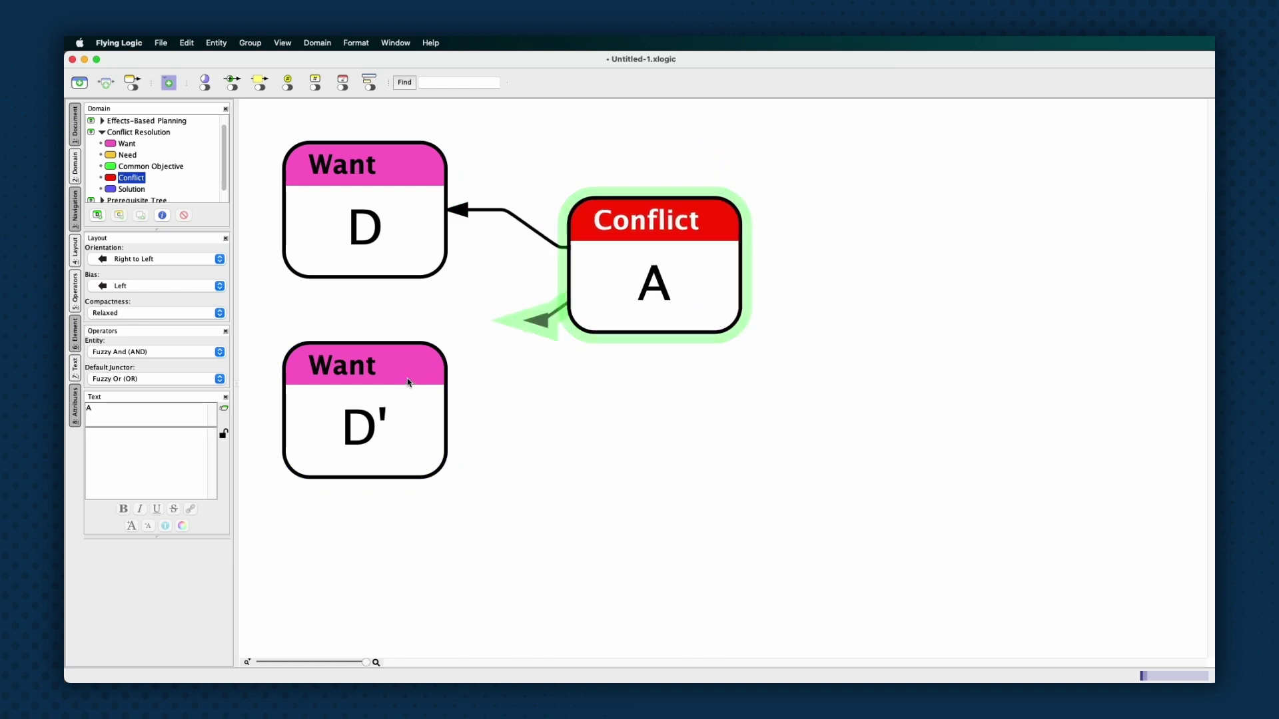
left_click(530, 415)
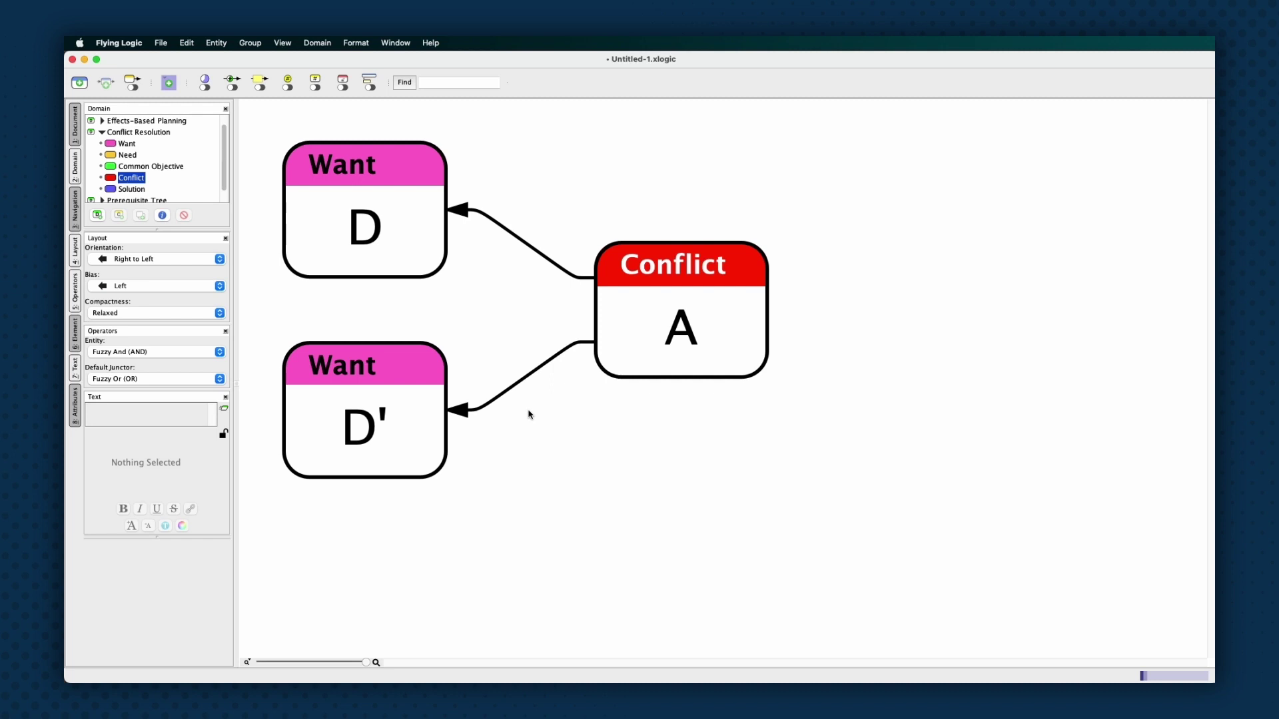
Retitle the Conflict entity "Cannot have D and D' at the same time"
left_click(633, 356)
left_click(384, 253)
left_click(413, 423)
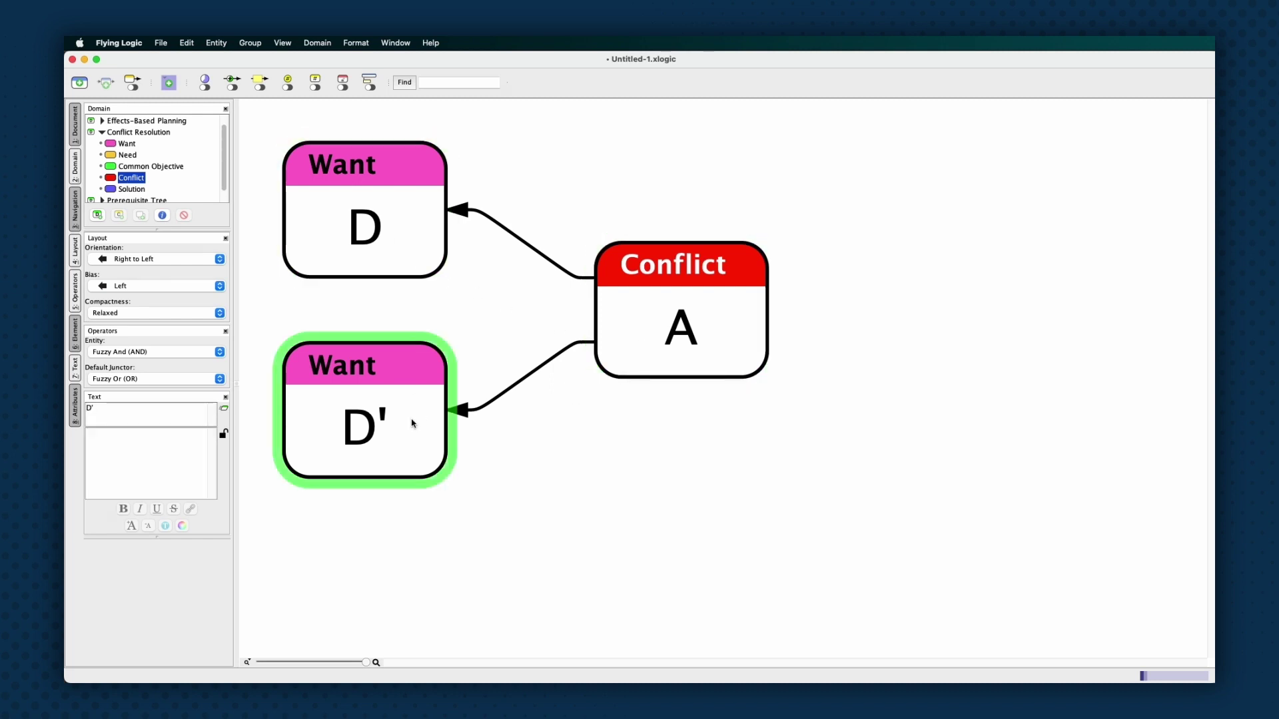
double_click(692, 305)
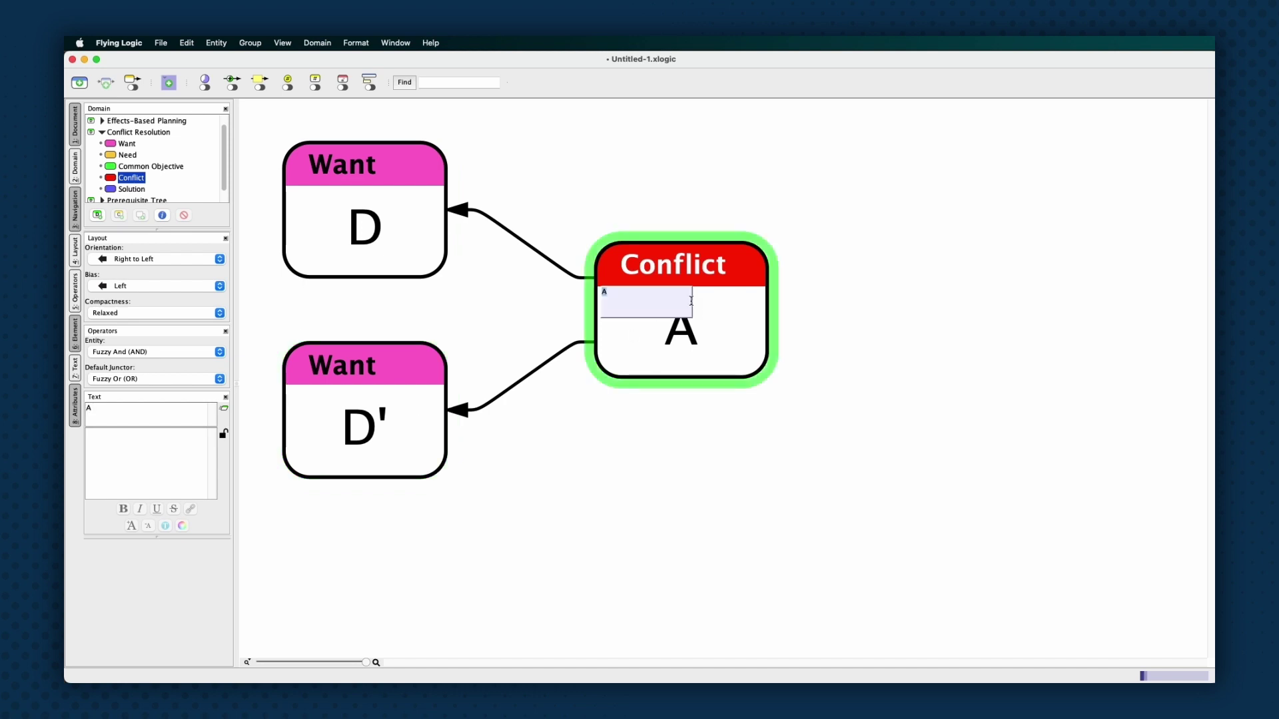
type("Cannot have D and D' at the same time")
key("Return")
Set the Conflict-to-D' link's edge weight to Negative so it turns red
right_click(484, 405)
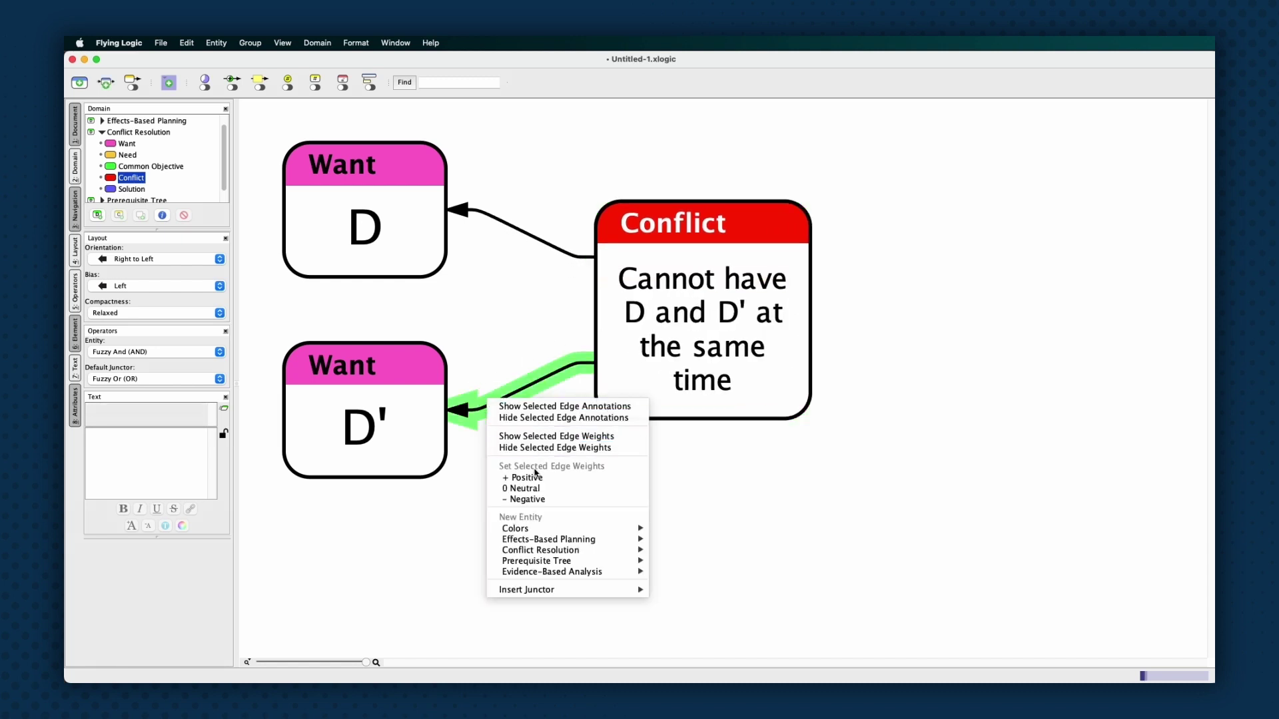
left_click(550, 500)
left_click(548, 487)
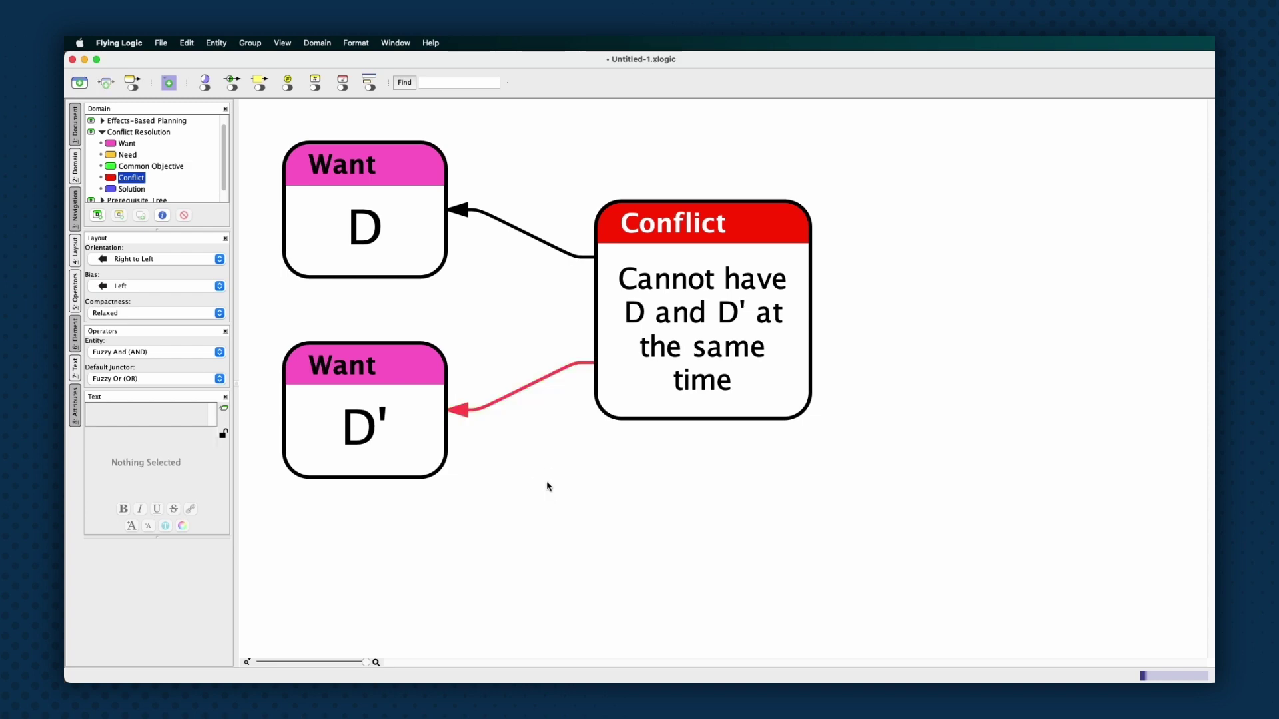
left_click(494, 404)
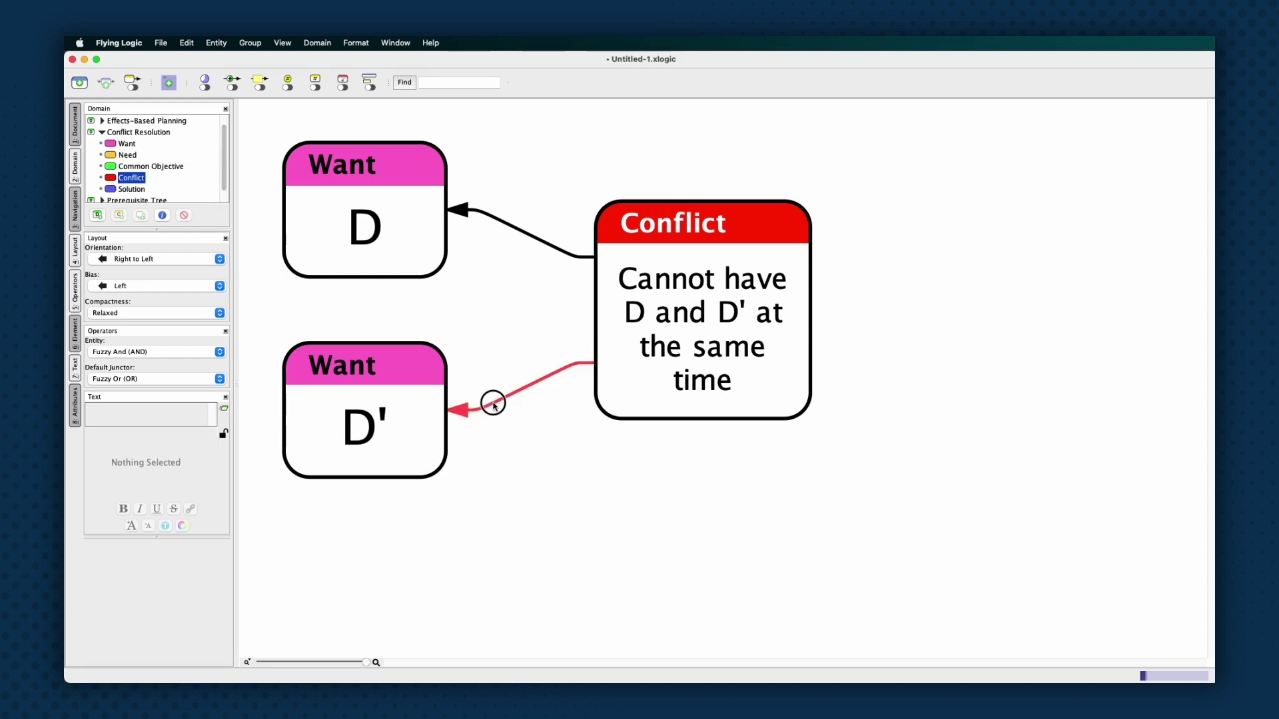
left_click(513, 229, "shift")
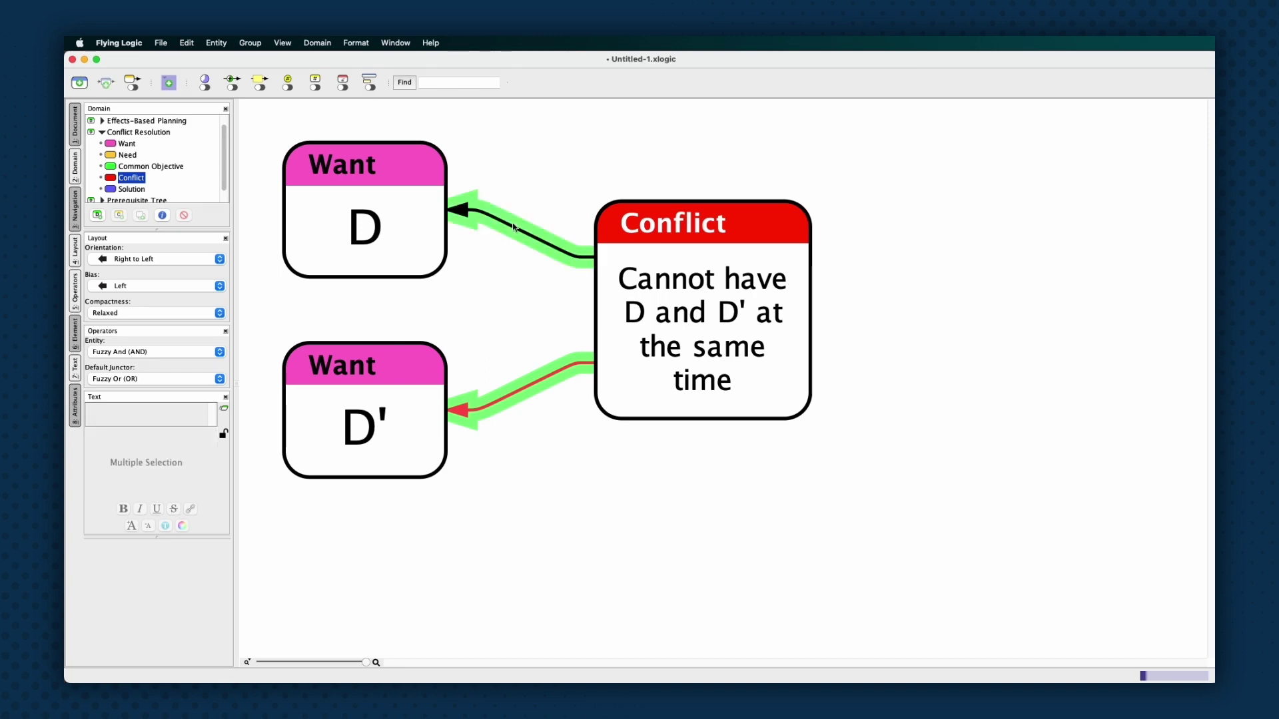
left_click(520, 328)
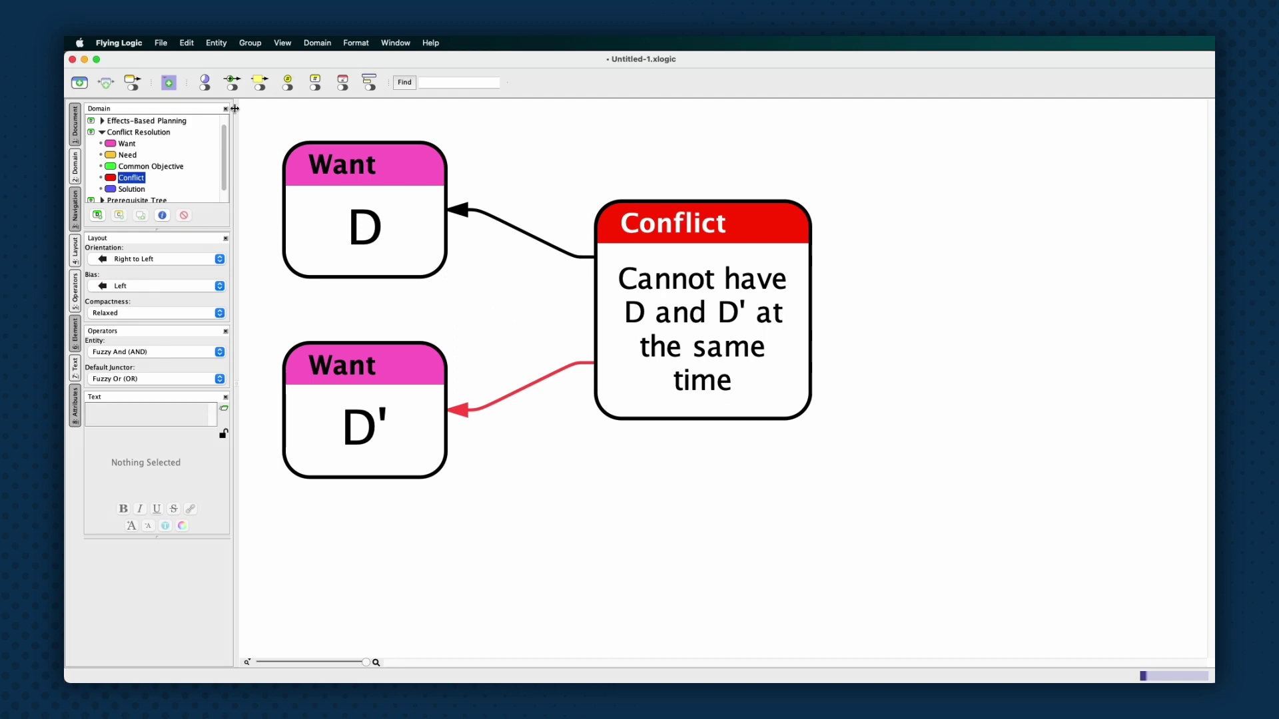
Show confidence spinners on all entities and lower the Conflict entity's confidence
left_click(204, 82)
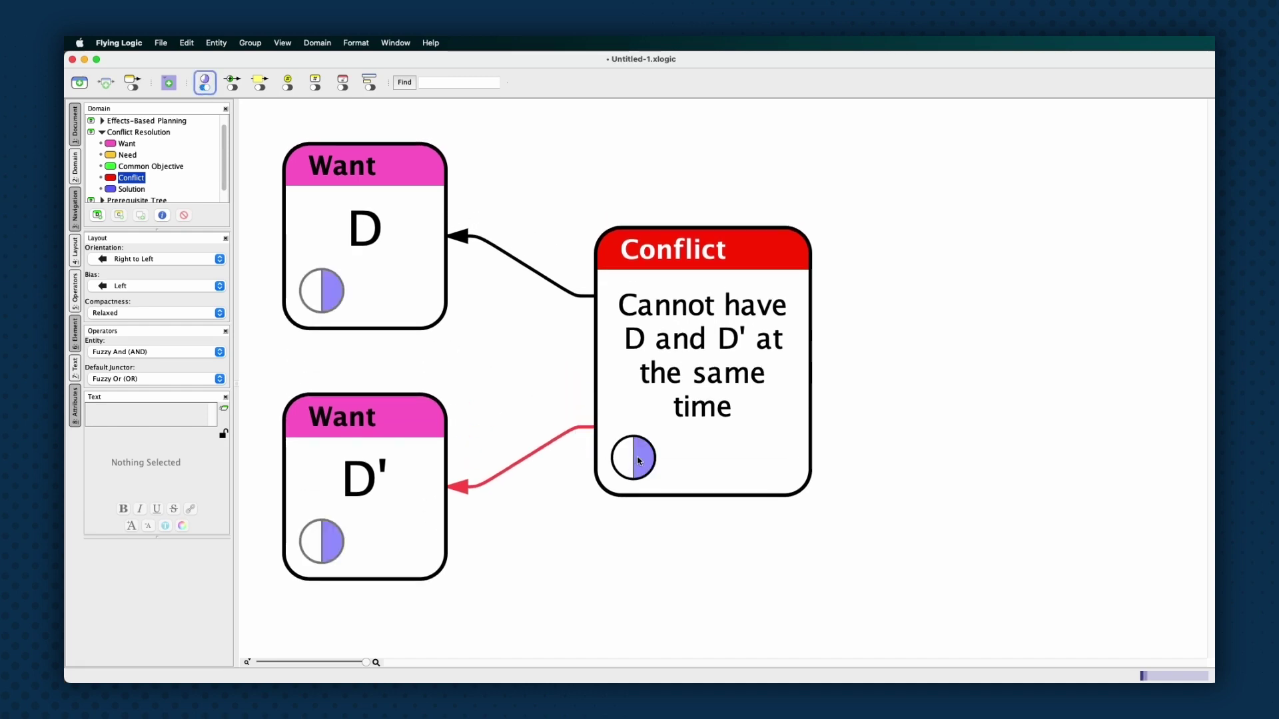
left_click_drag(638, 459, 634, 420)
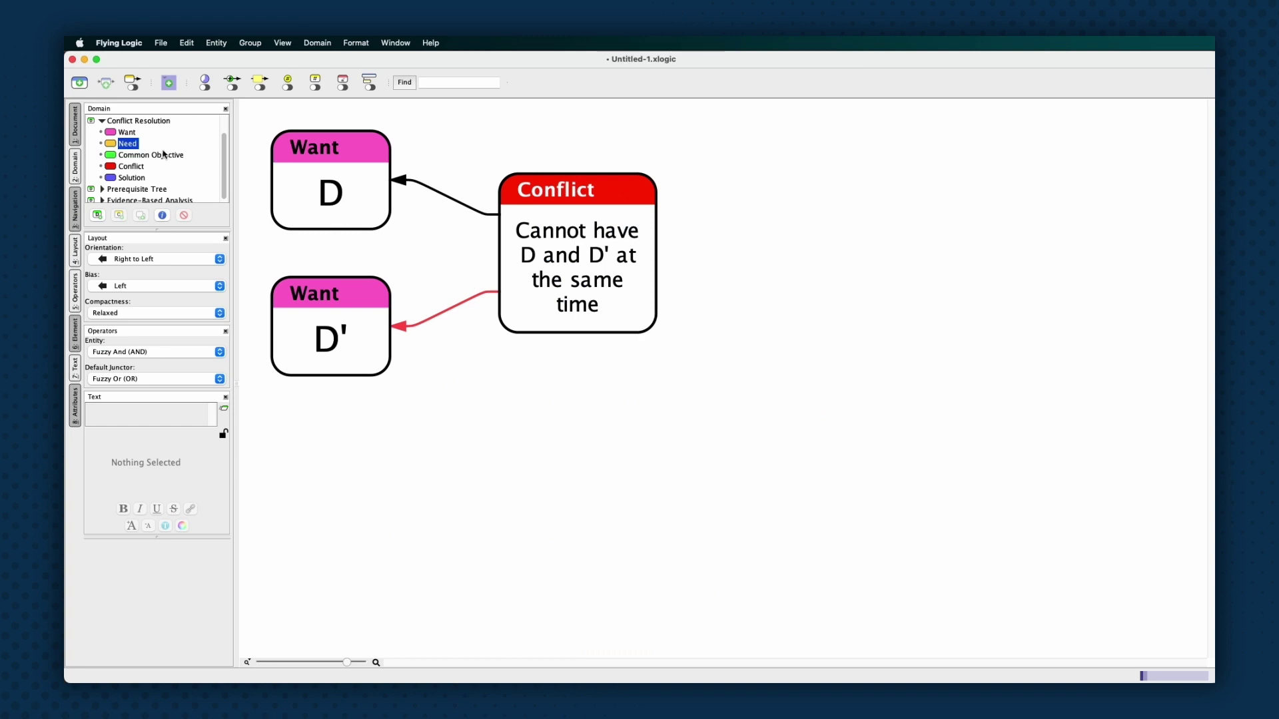
Drop Need entities onto Wants D and D' to create linked Needs A and B
left_click_drag(129, 143, 270, 312)
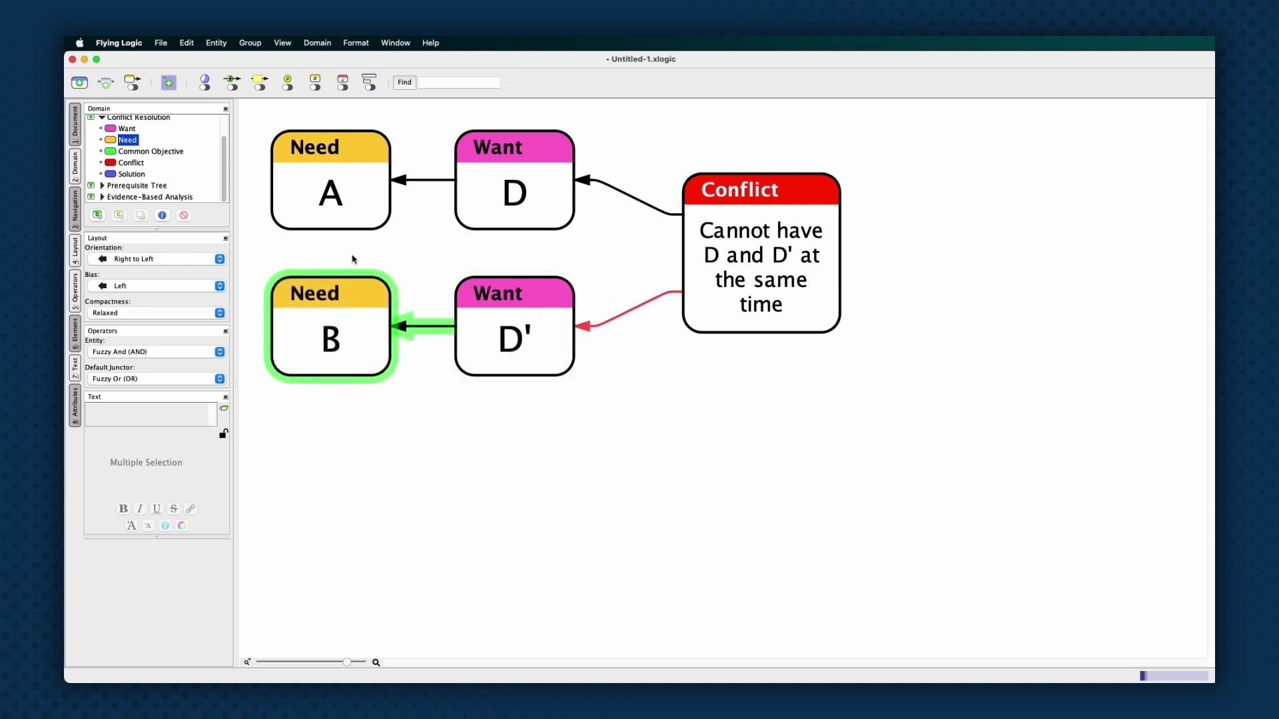
left_click(436, 245)
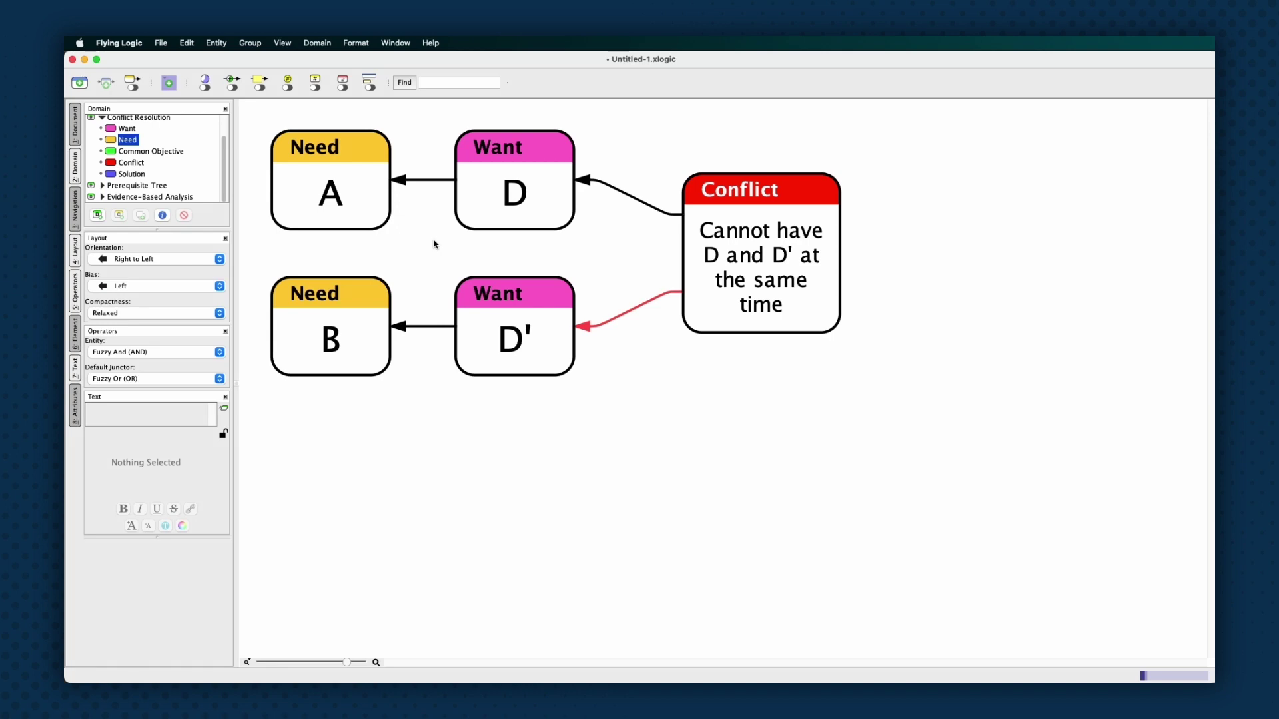
Edit the Need entities' titles, entering 'Summary of need' and 'Necessary'
double_click(349, 331)
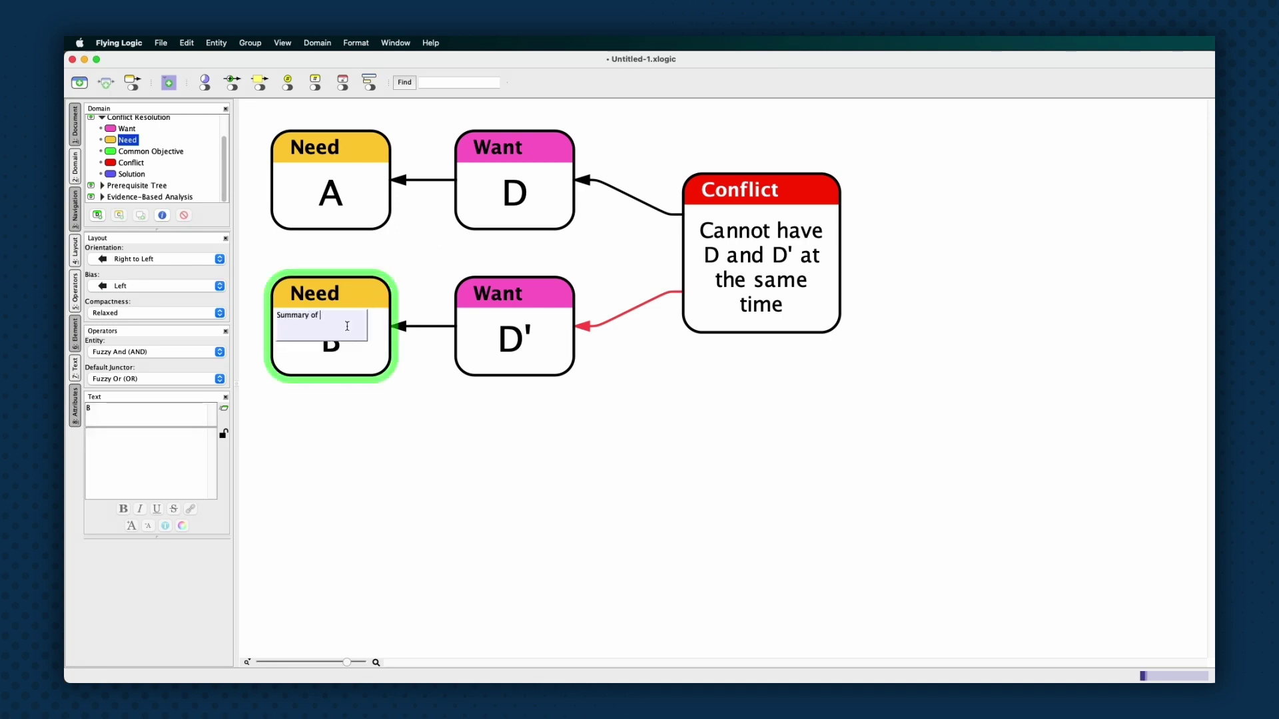
type("Summary of need")
key("Return")
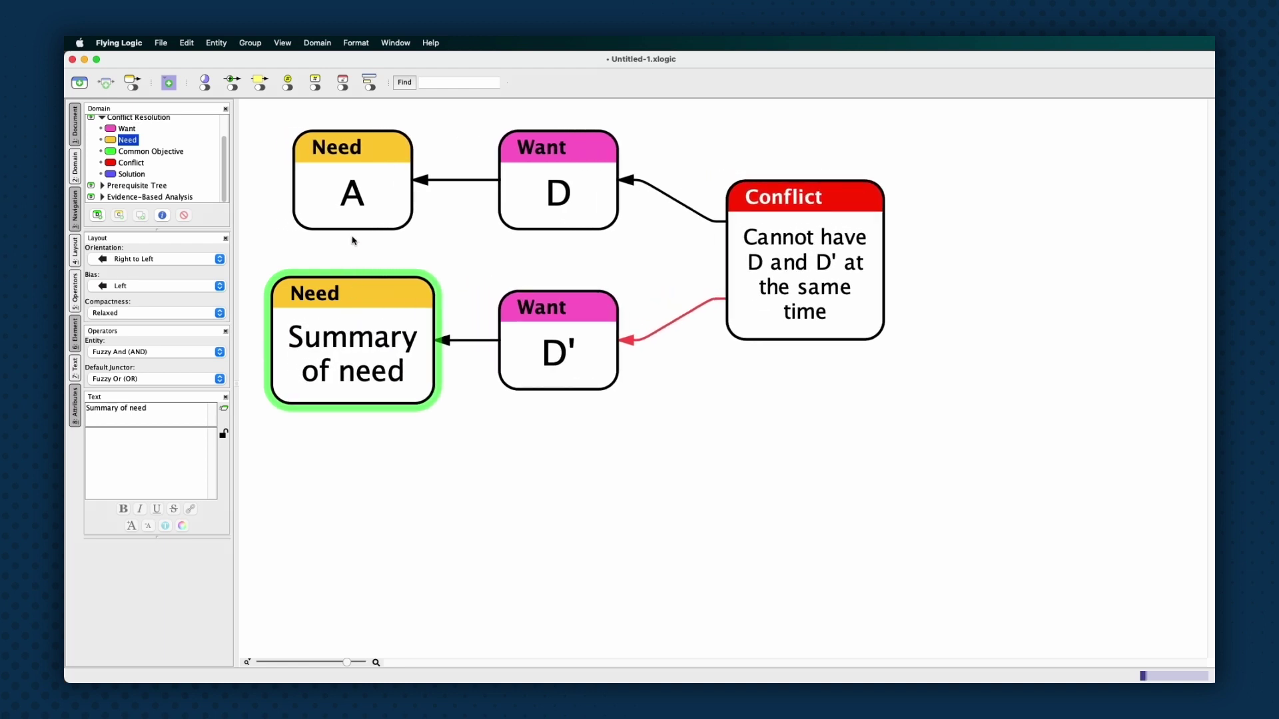
left_click(349, 188)
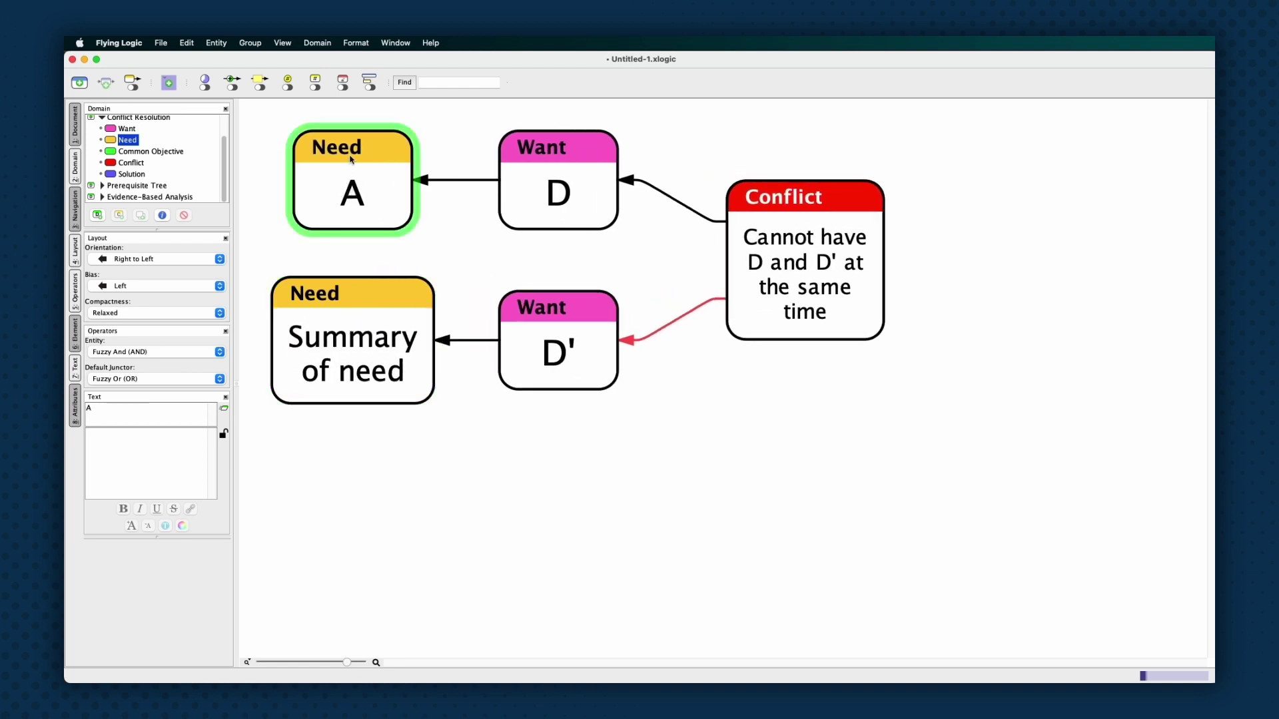
double_click(350, 159)
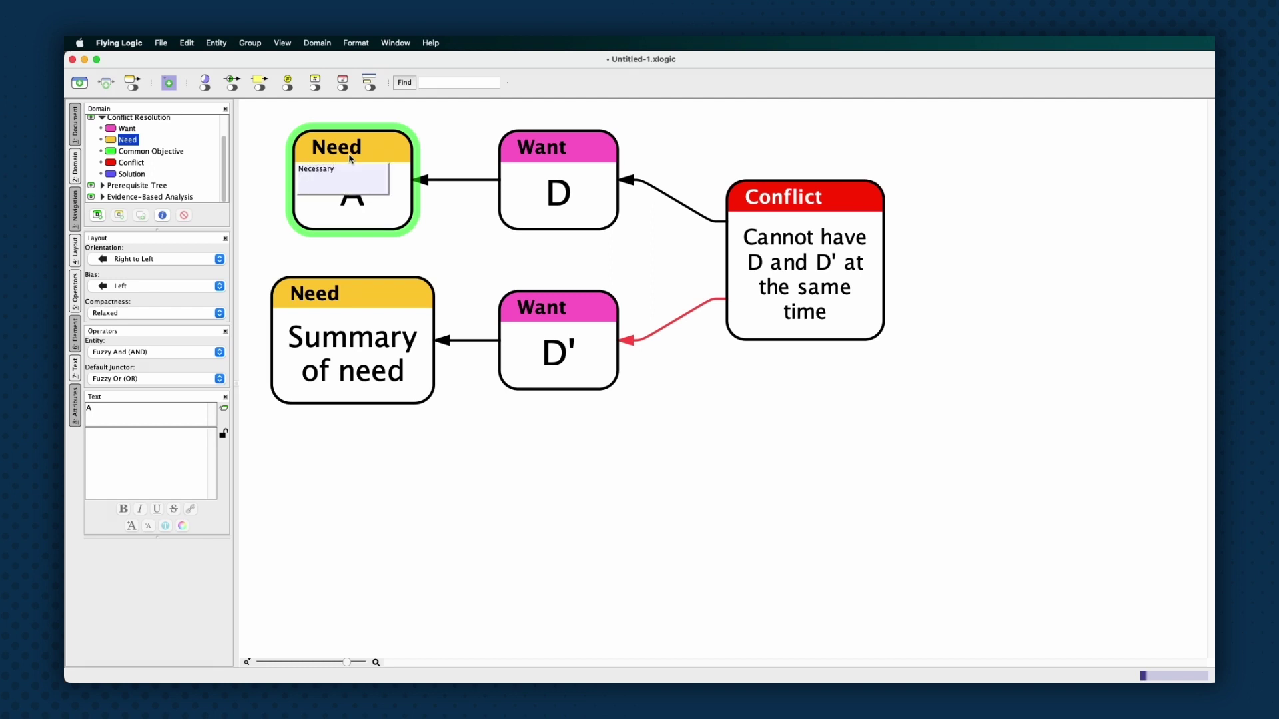
key("Return")
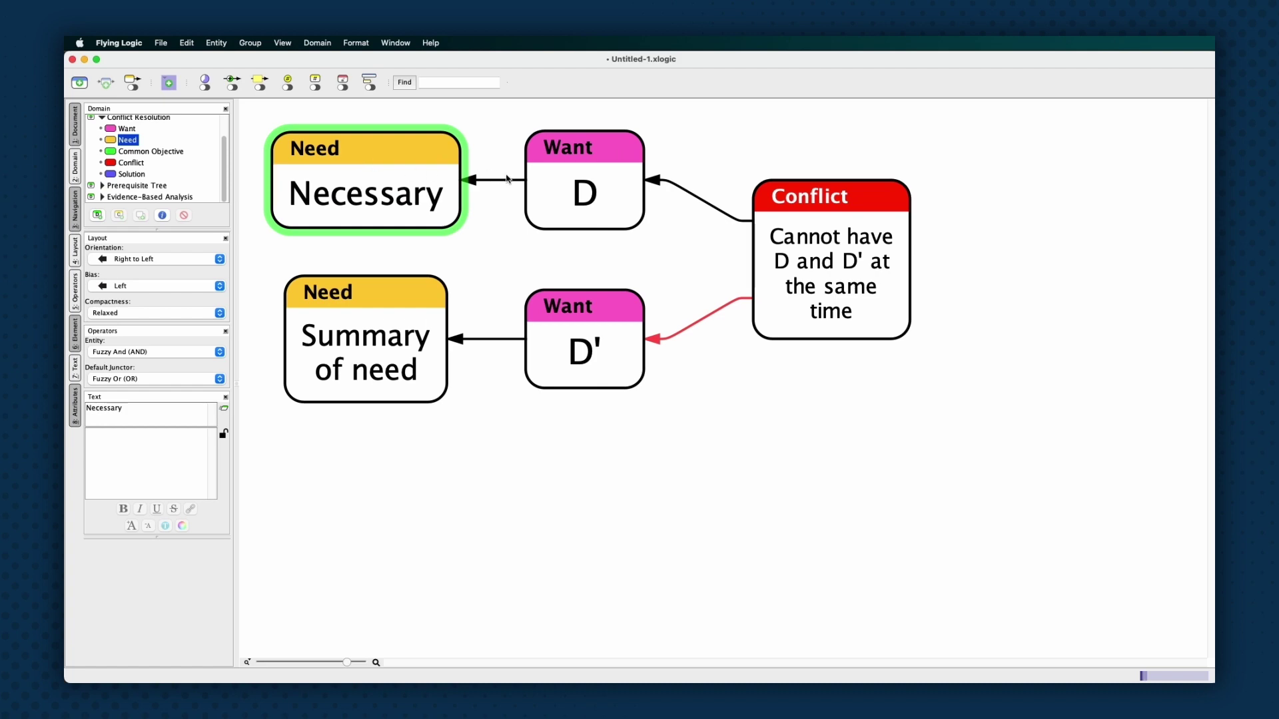
left_click(566, 187)
double_click(573, 182)
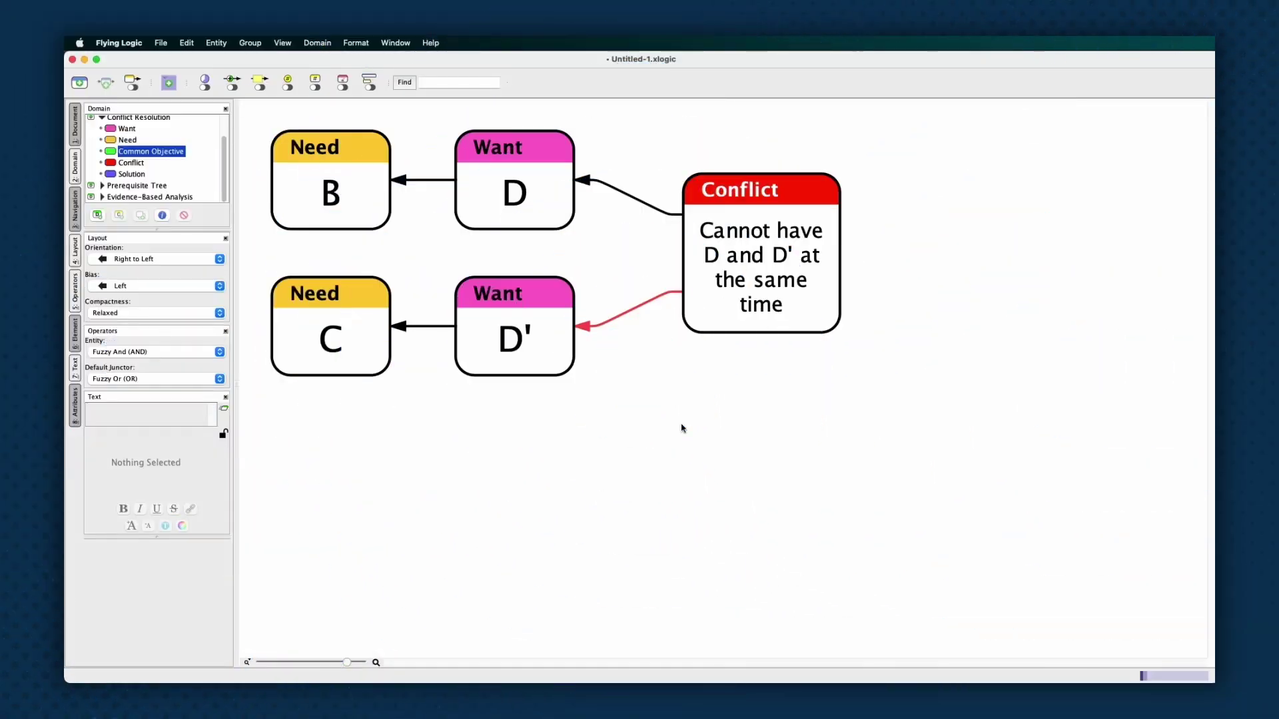
Add Common Objective A fed by Need B and link Need C into it
left_click(160, 157)
left_click_drag(160, 157, 288, 181)
left_click_drag(367, 315, 380, 211)
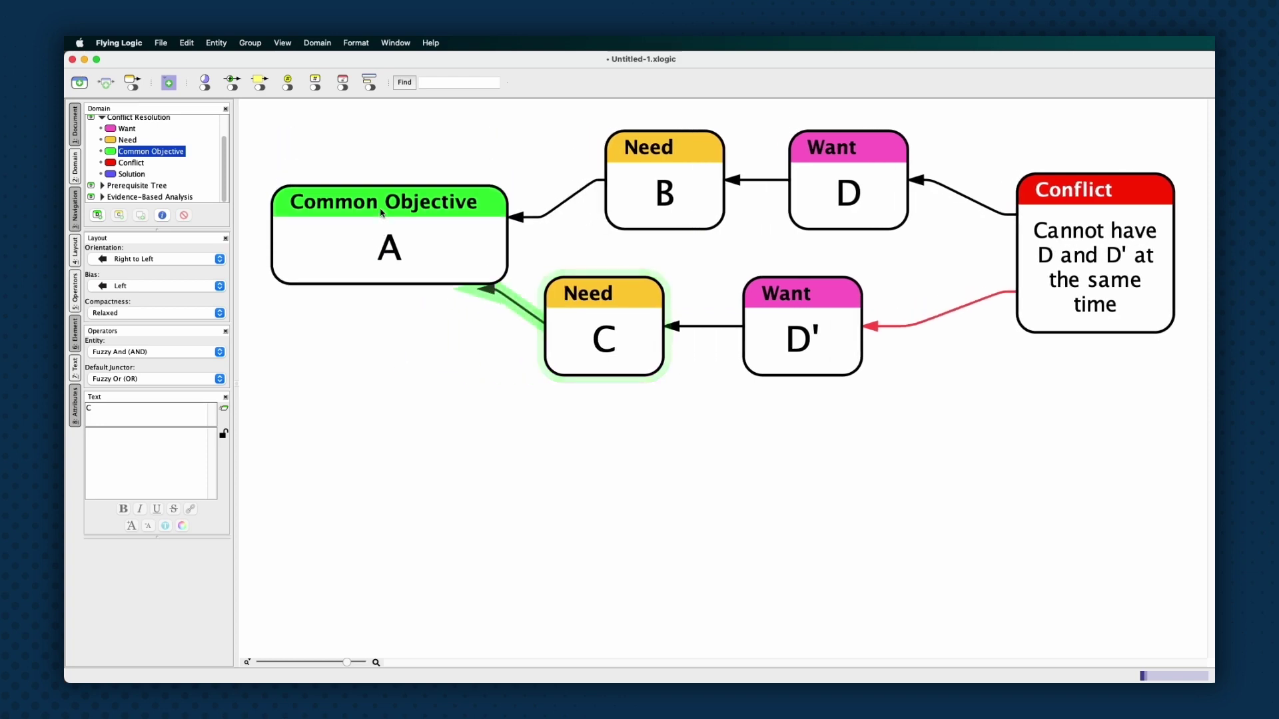
left_click(524, 397)
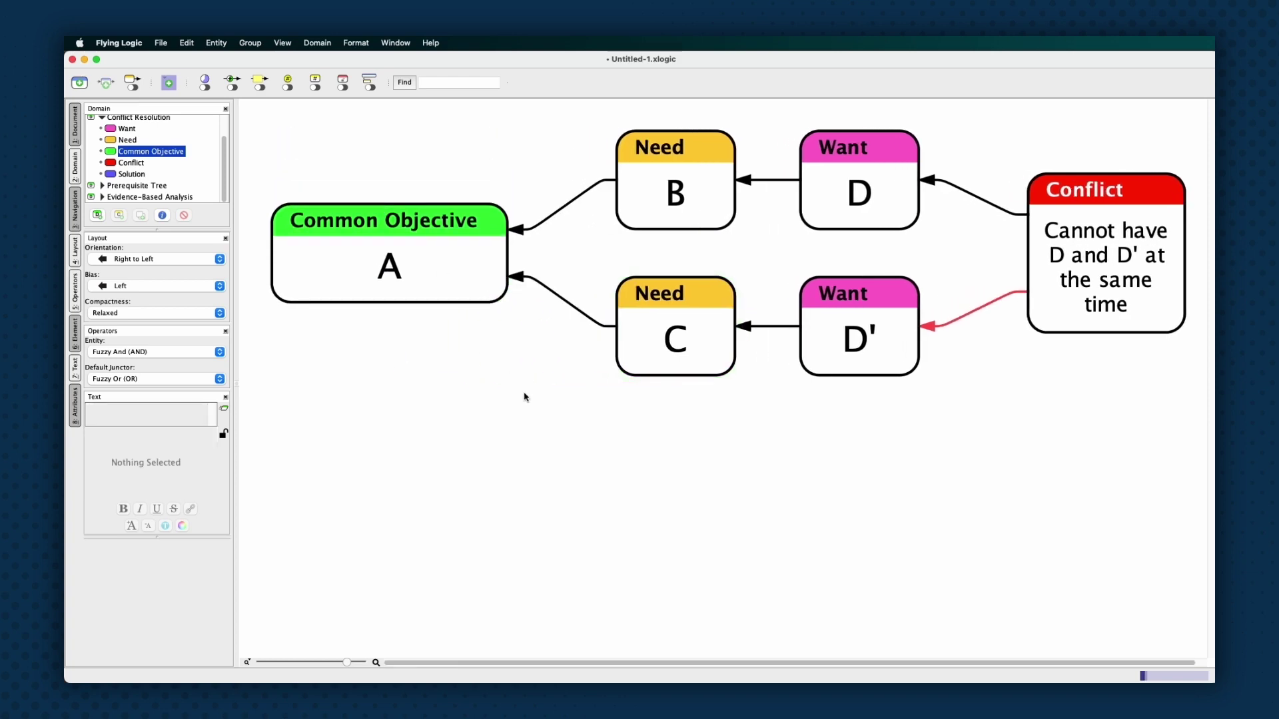
left_click(459, 270)
left_click(1111, 285)
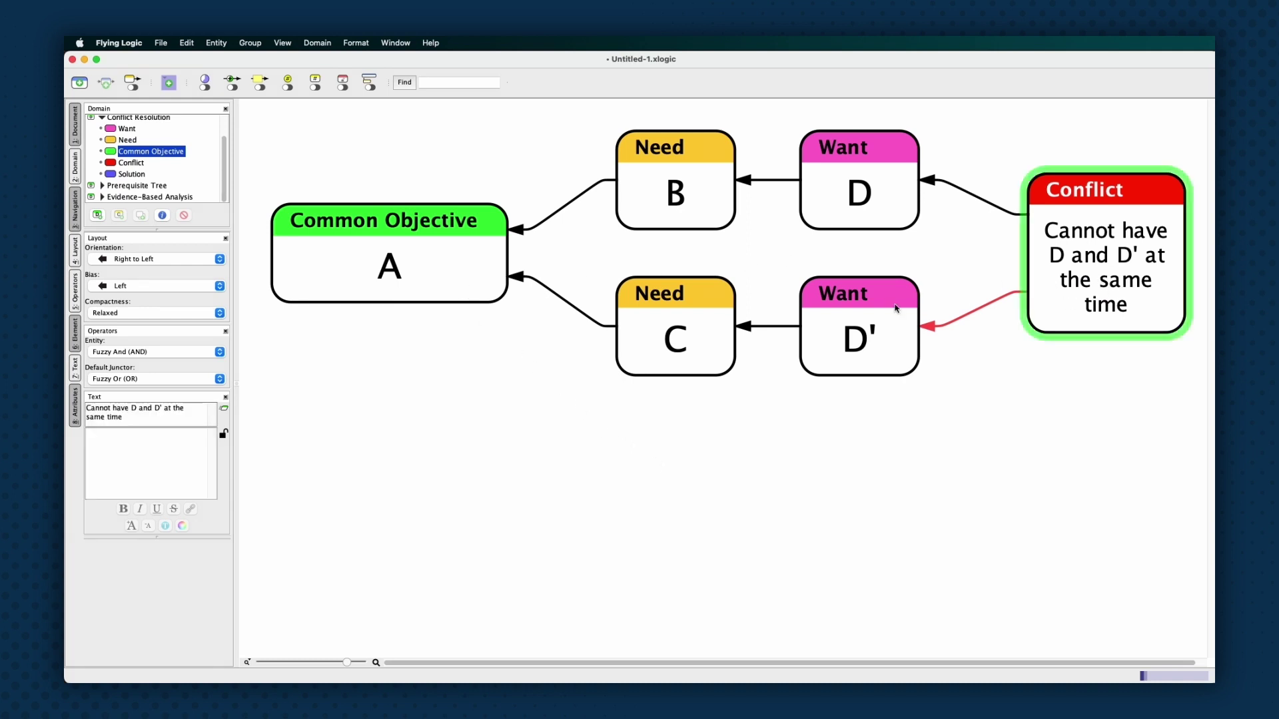
left_click(437, 288)
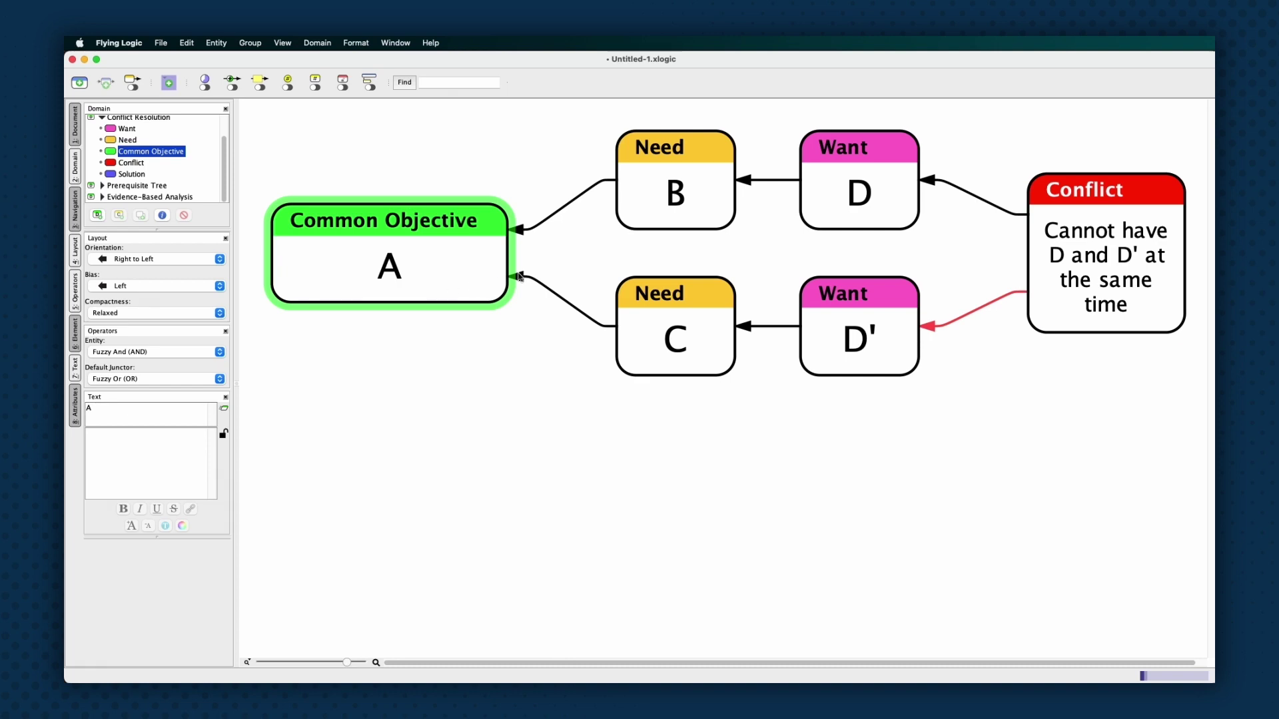
left_click(693, 161)
left_click(680, 322, "shift")
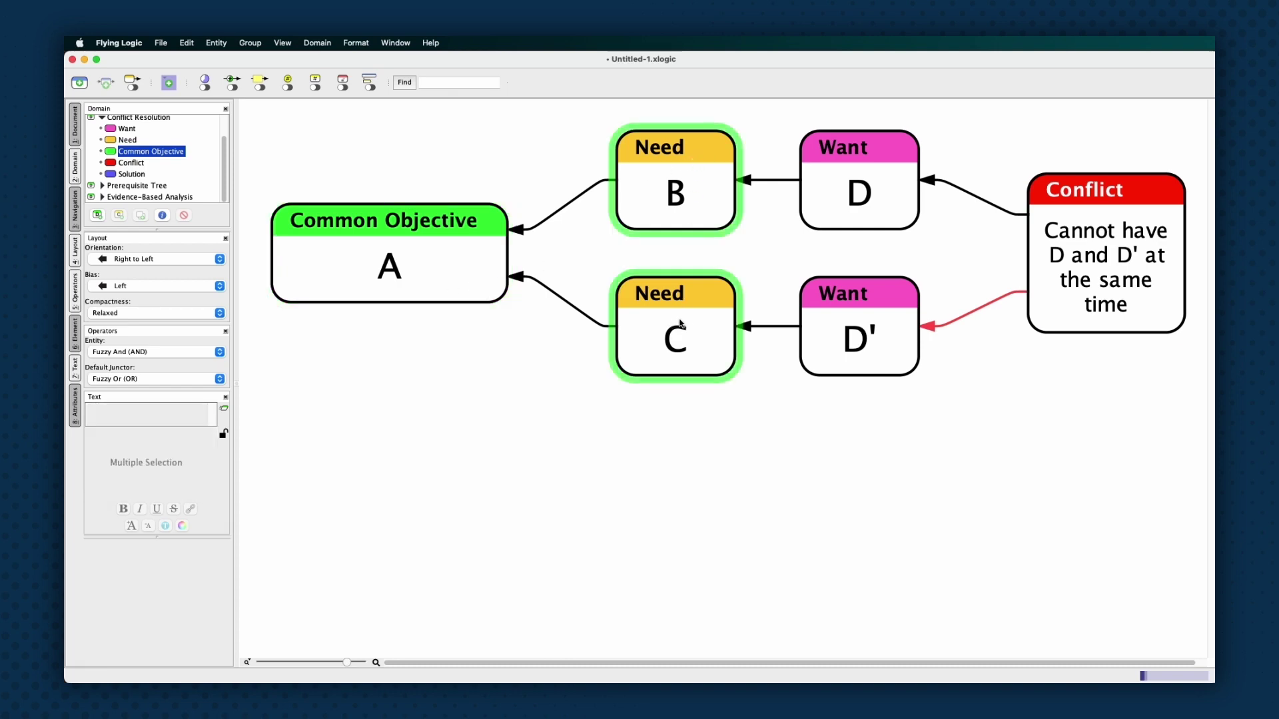
left_click(680, 389)
double_click(687, 185)
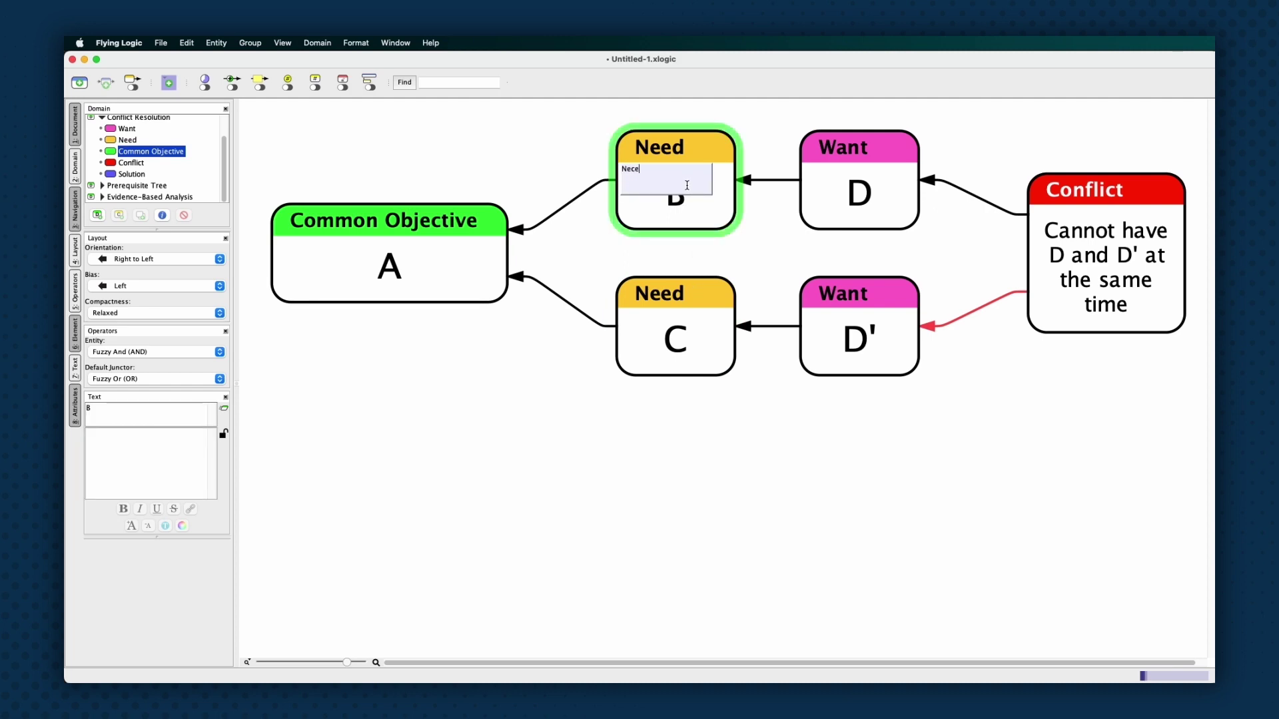
type("Necessary")
key("Return")
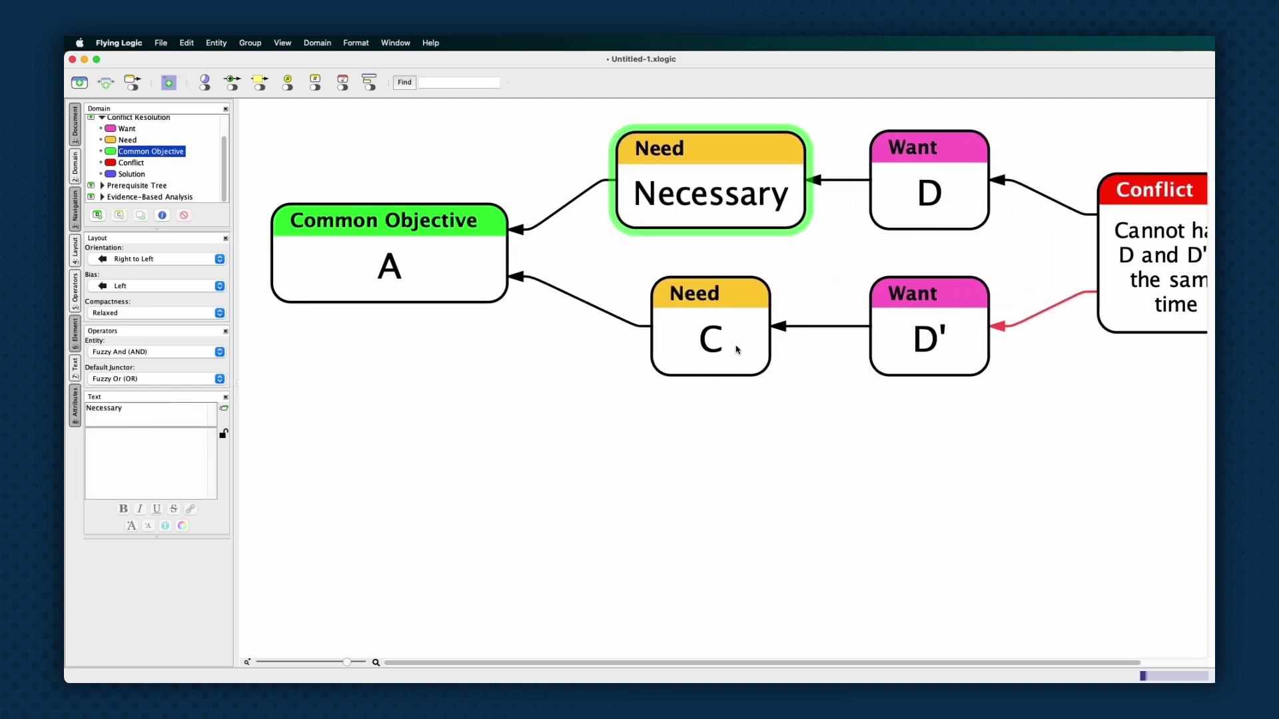
double_click(736, 349)
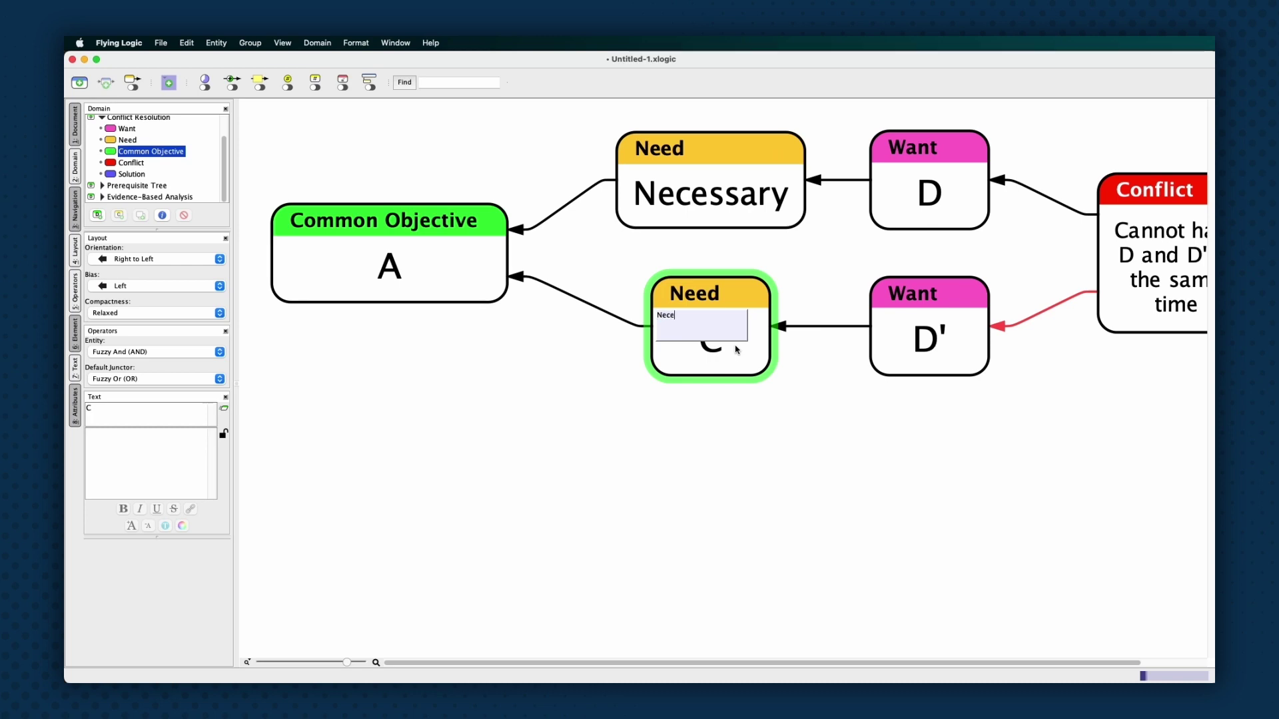
type("Necessary")
key("Return")
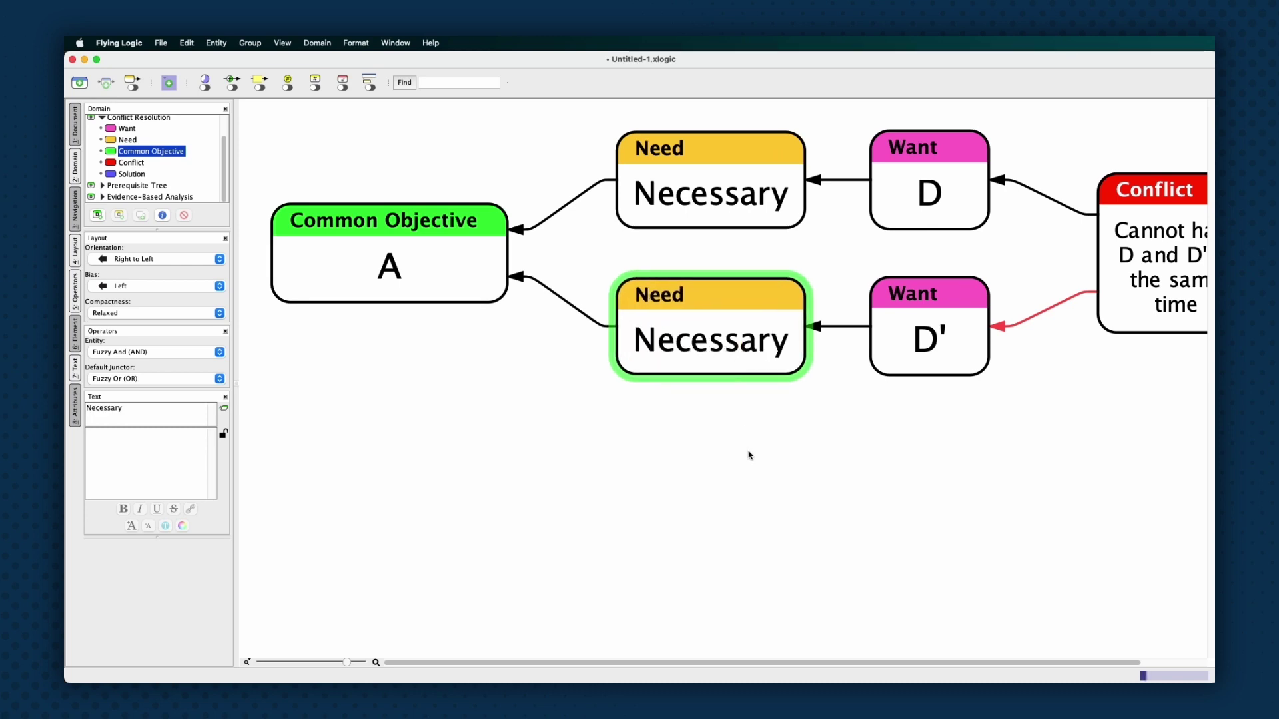
left_click(752, 445)
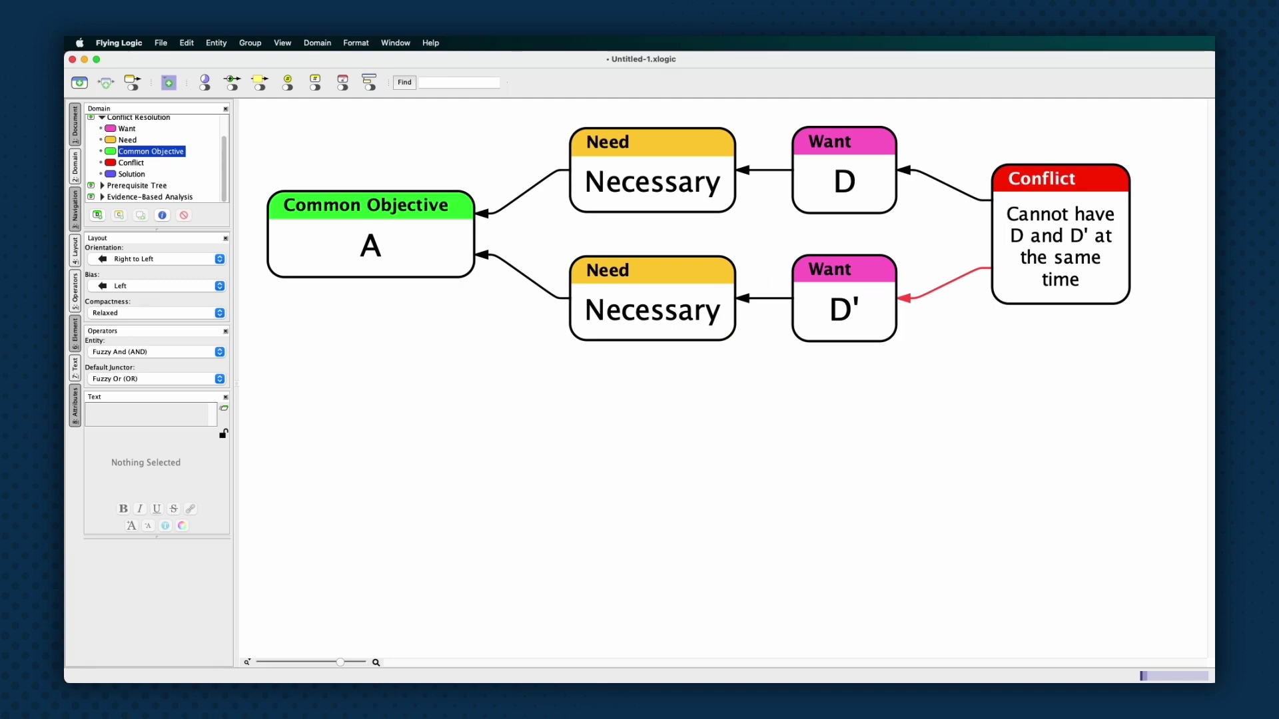
left_click(382, 257)
left_click(384, 258)
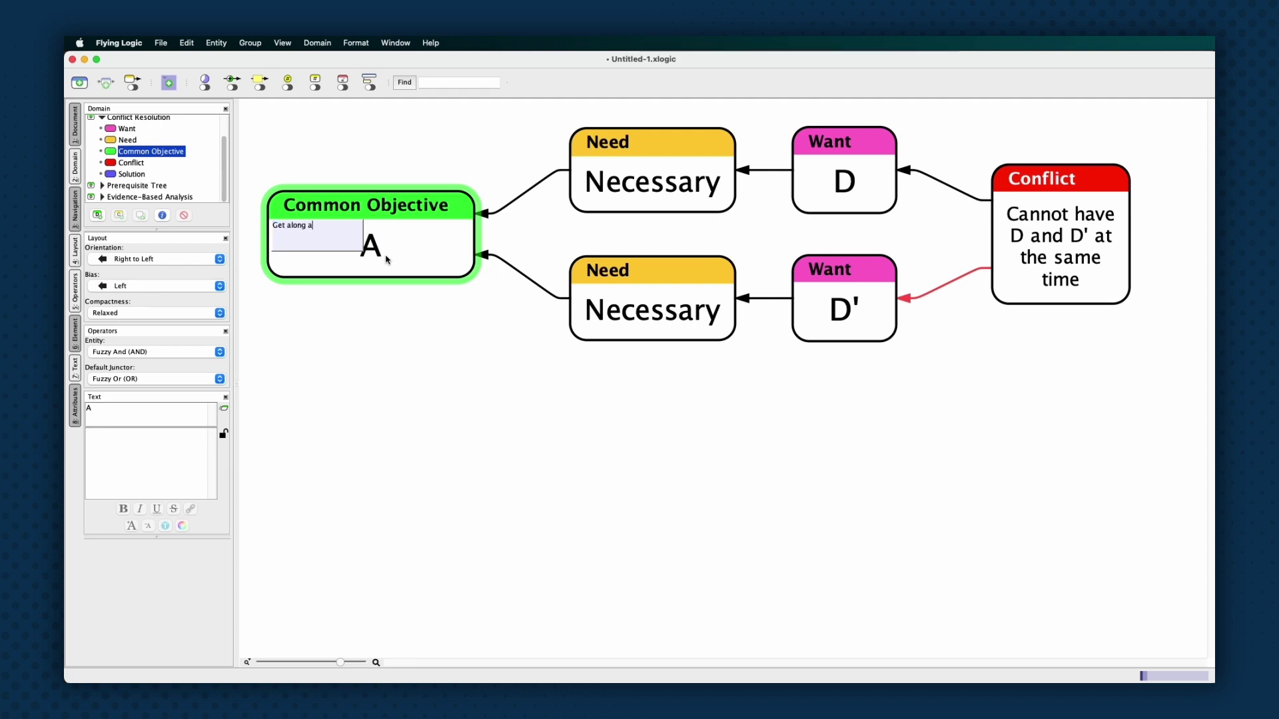
type("Get along and have fun")
key("Return")
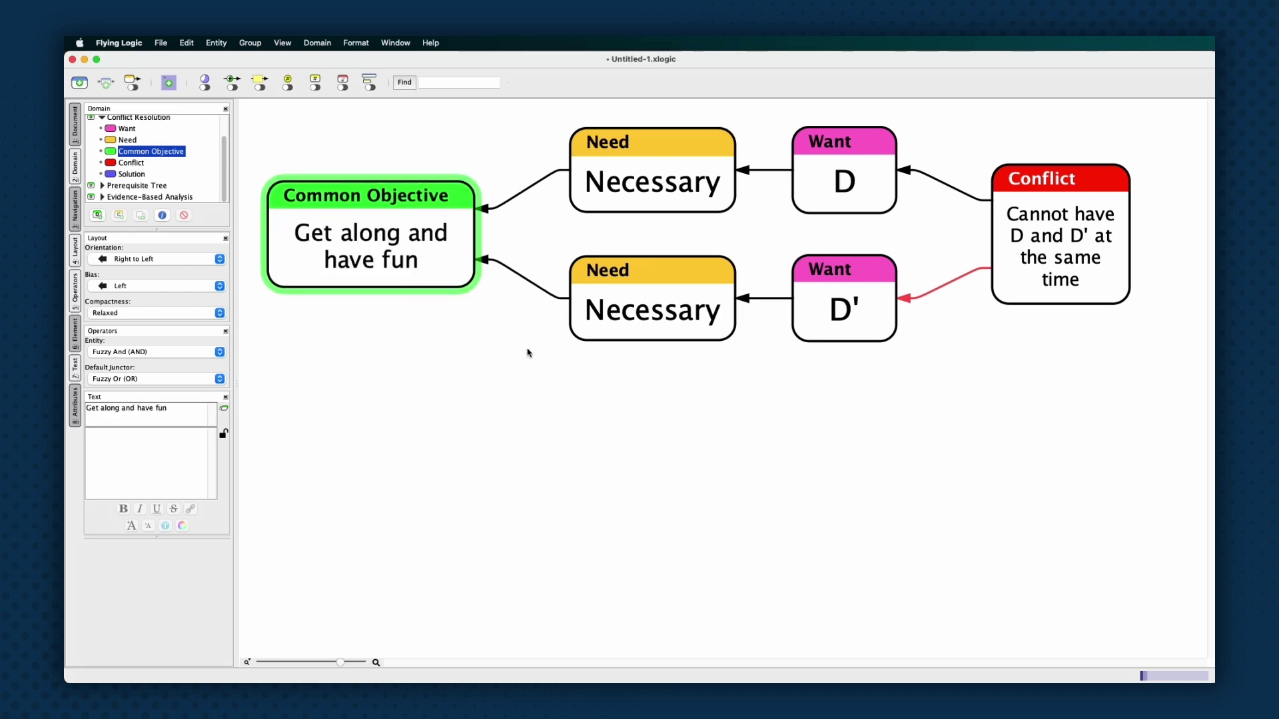
left_click(761, 389)
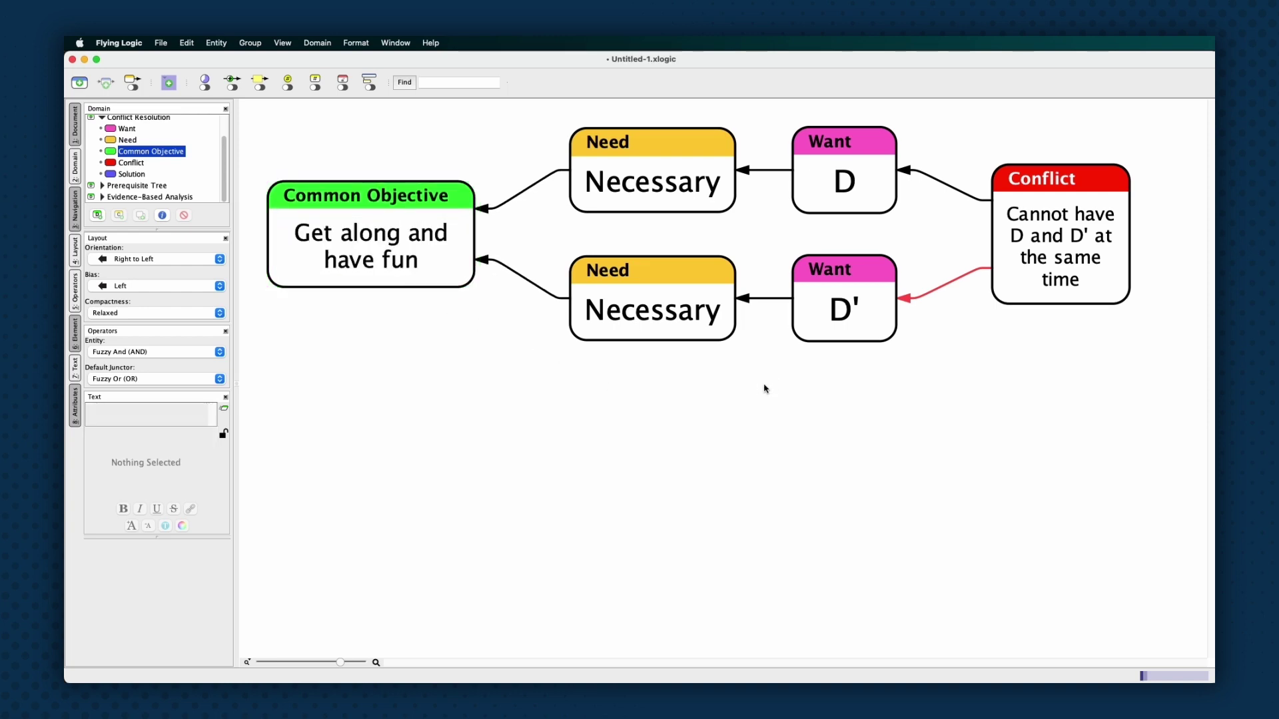
left_click(695, 312)
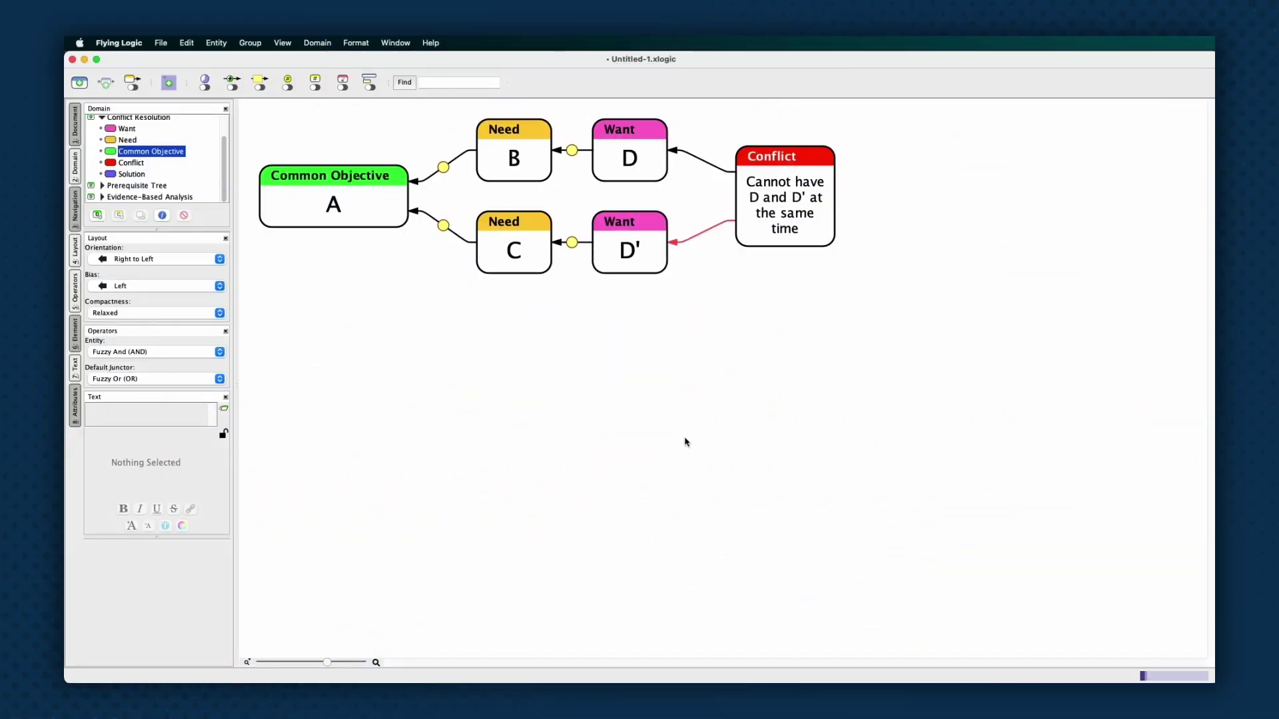
Turn on confidence values and adjust the Conflict entity's spinner to lower it
left_click(206, 84)
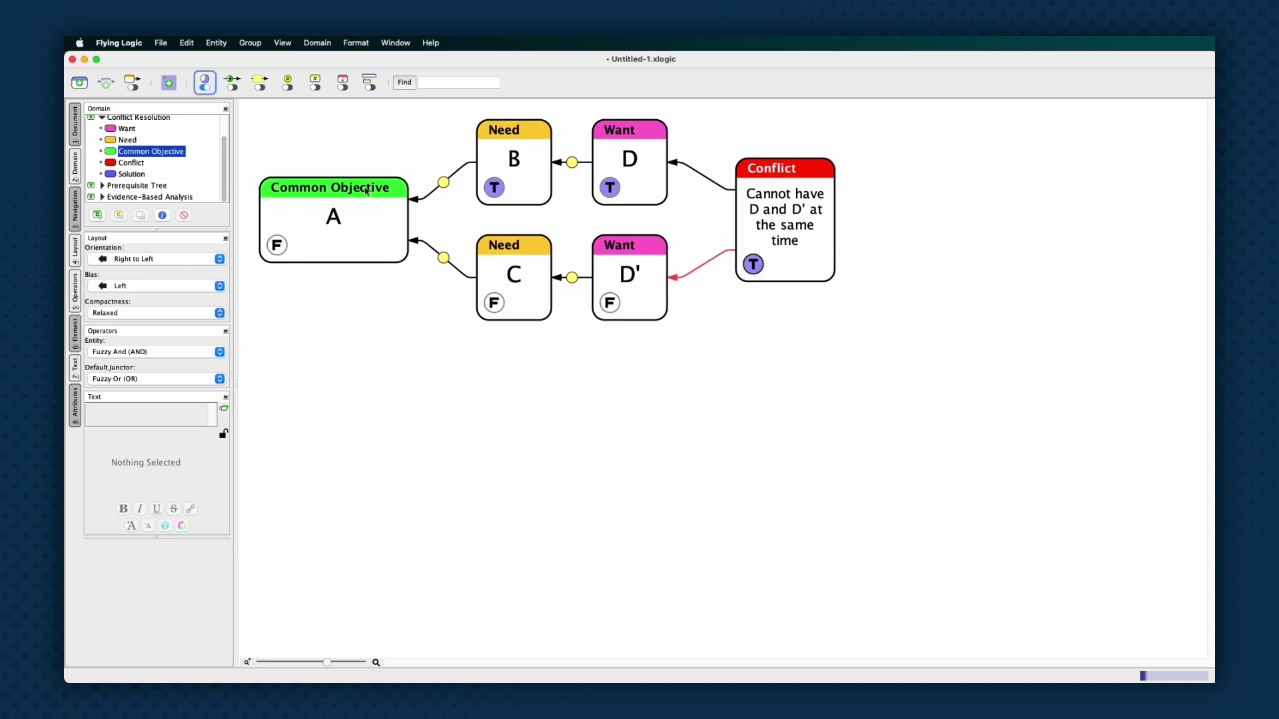
left_click(758, 268)
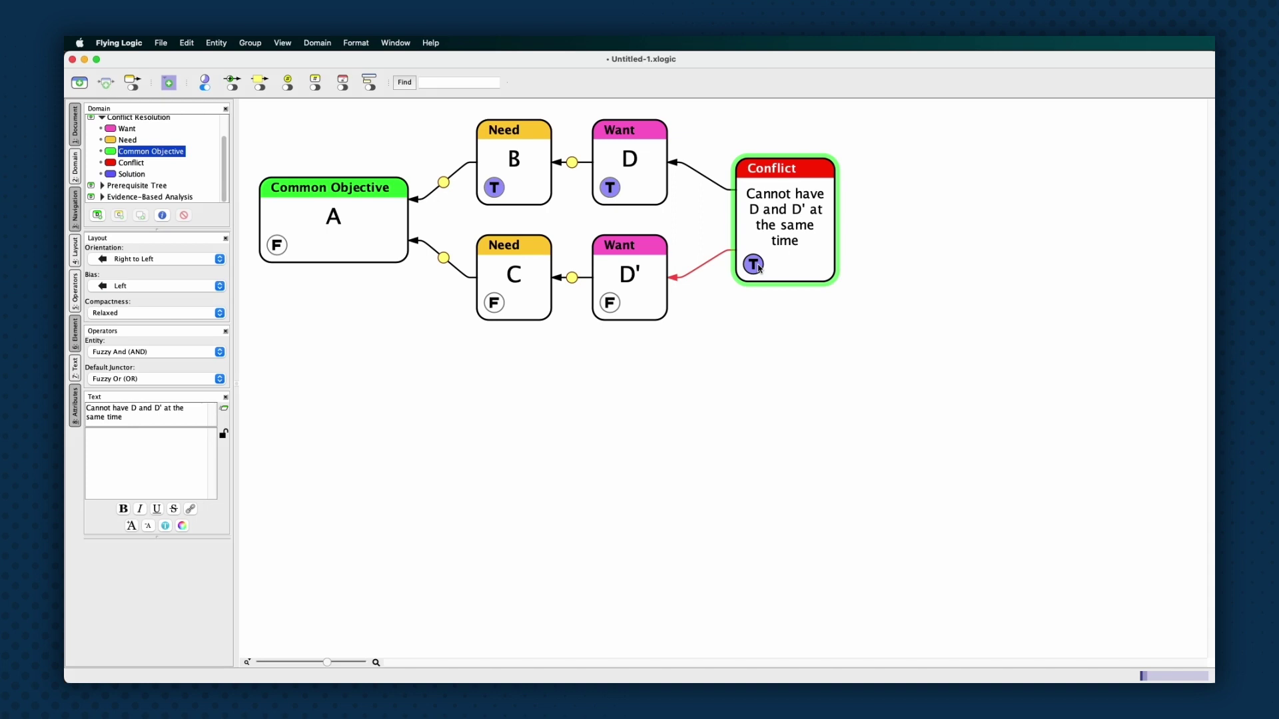
left_click_drag(850, 127, 988, 332)
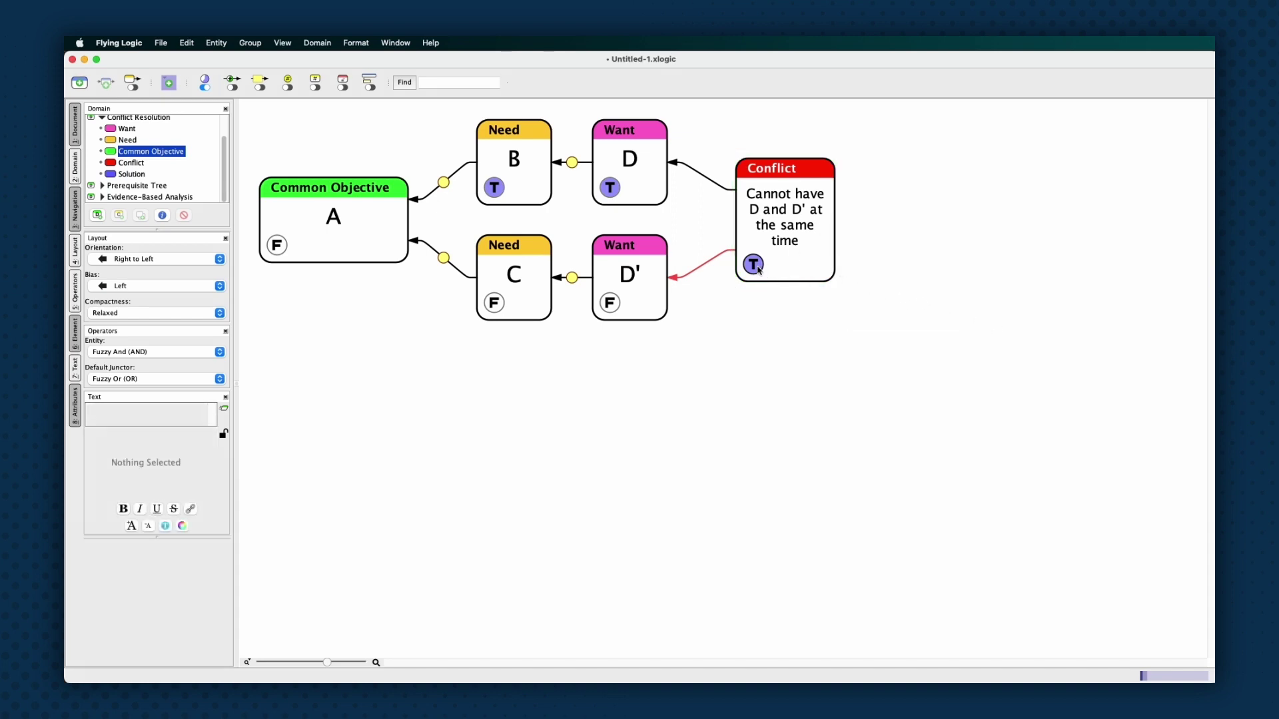
left_click(694, 172)
left_click(707, 269)
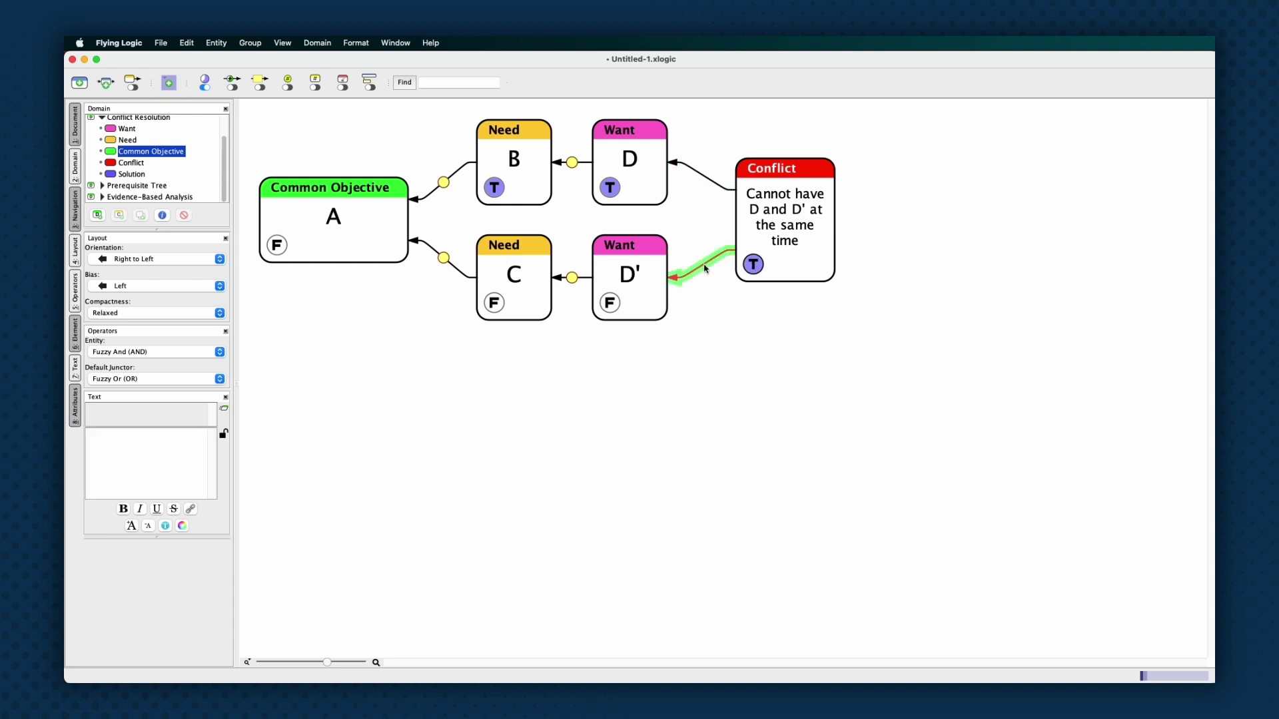
left_click(778, 252)
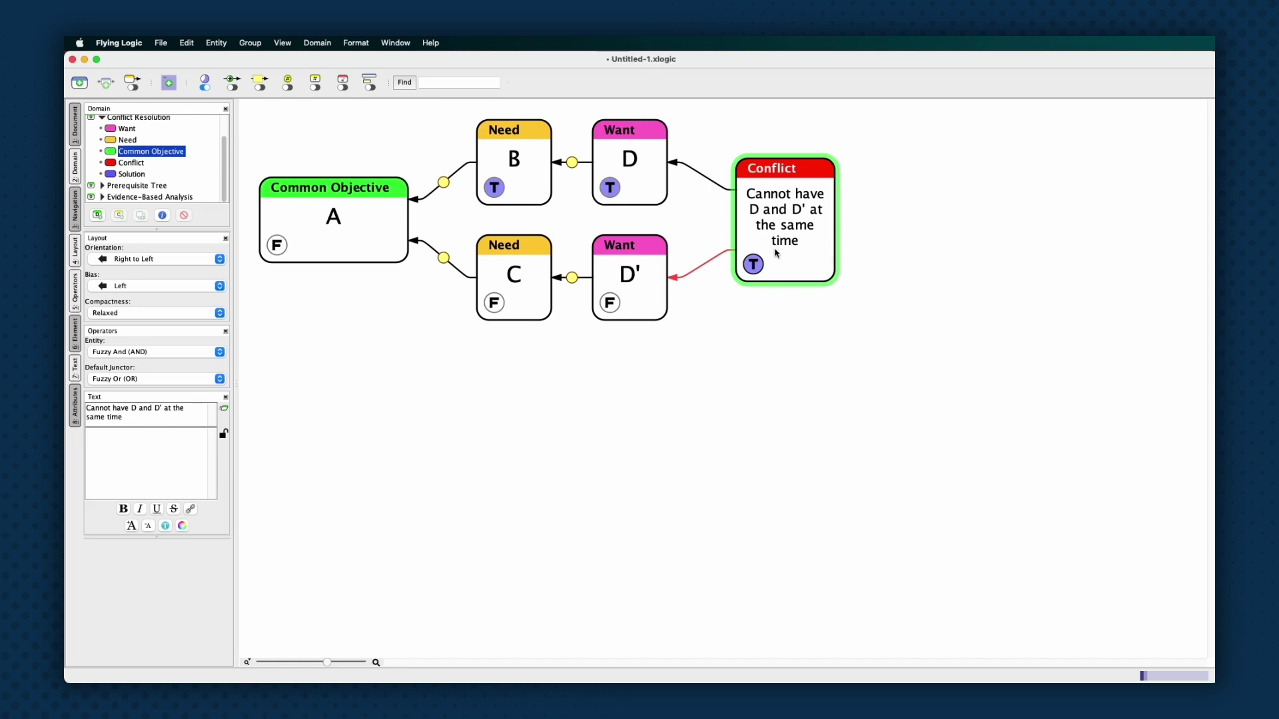
mouse_move(753, 264)
left_mouse_down()
mouse_move(756, 359)
mouse_move(755, 252)
mouse_move(759, 365)
mouse_move(757, 253)
left_mouse_up()
Select entity A with Conflict, then the need-to-want and common-objective annotation pairs in turn
left_click(315, 194)
left_click(771, 234, "shift")
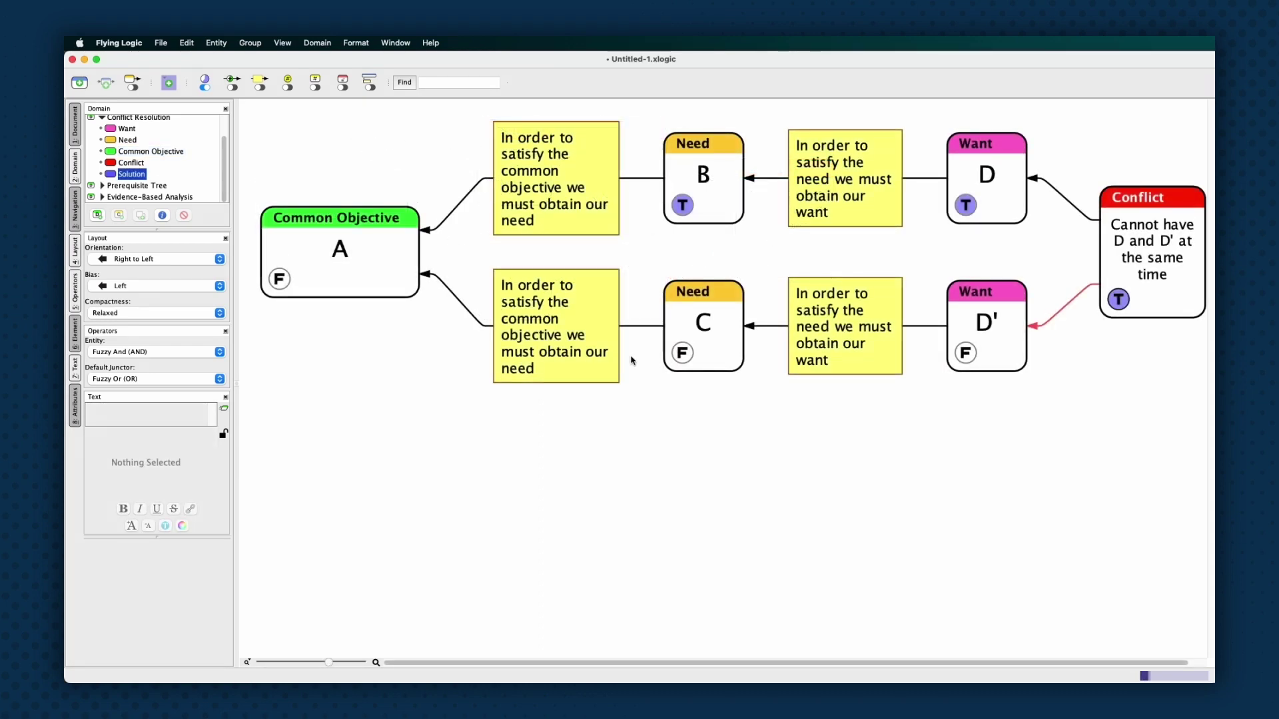
left_click(810, 194)
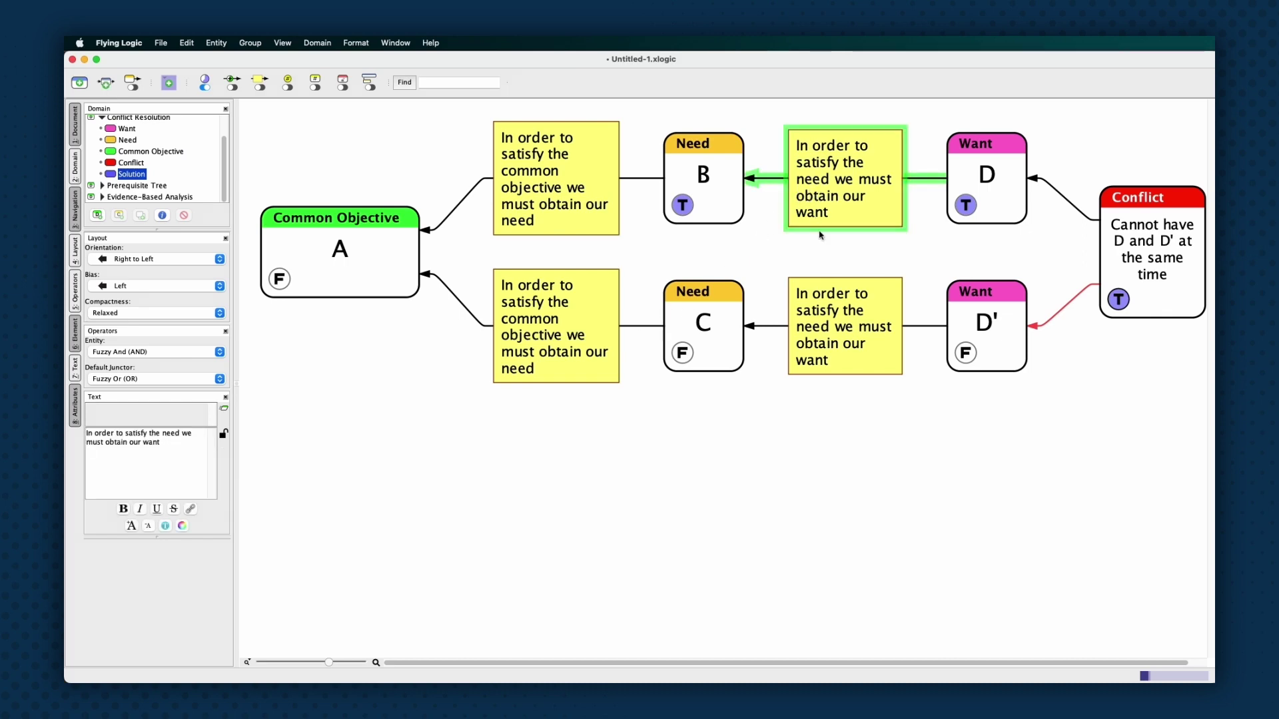
left_click(852, 305, "shift")
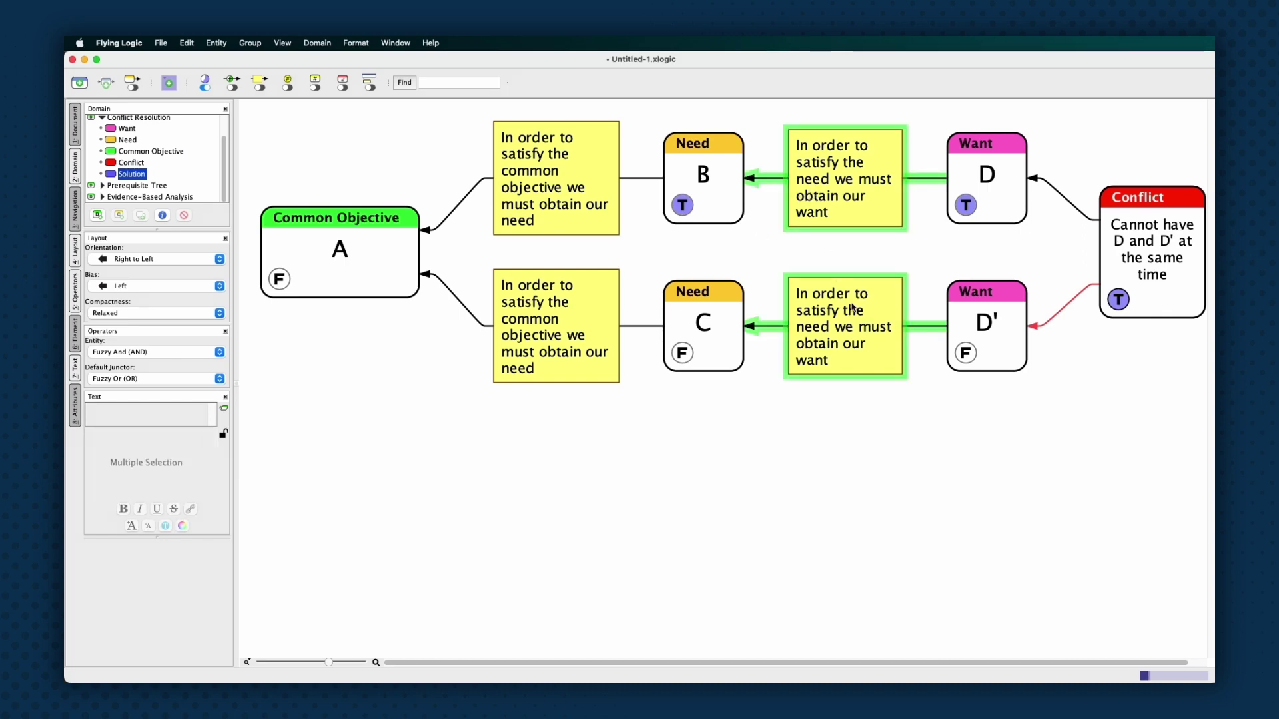
left_click(820, 397)
left_click(577, 227)
left_click(576, 317, "shift")
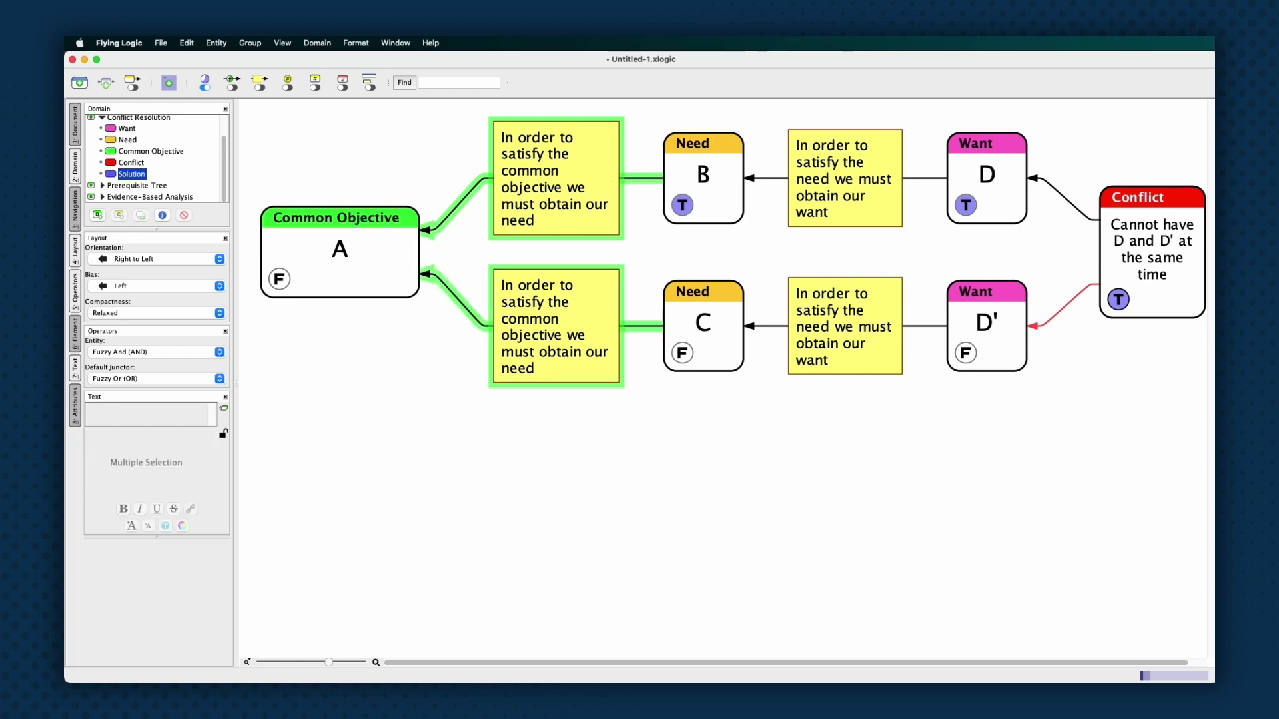
left_click(732, 473)
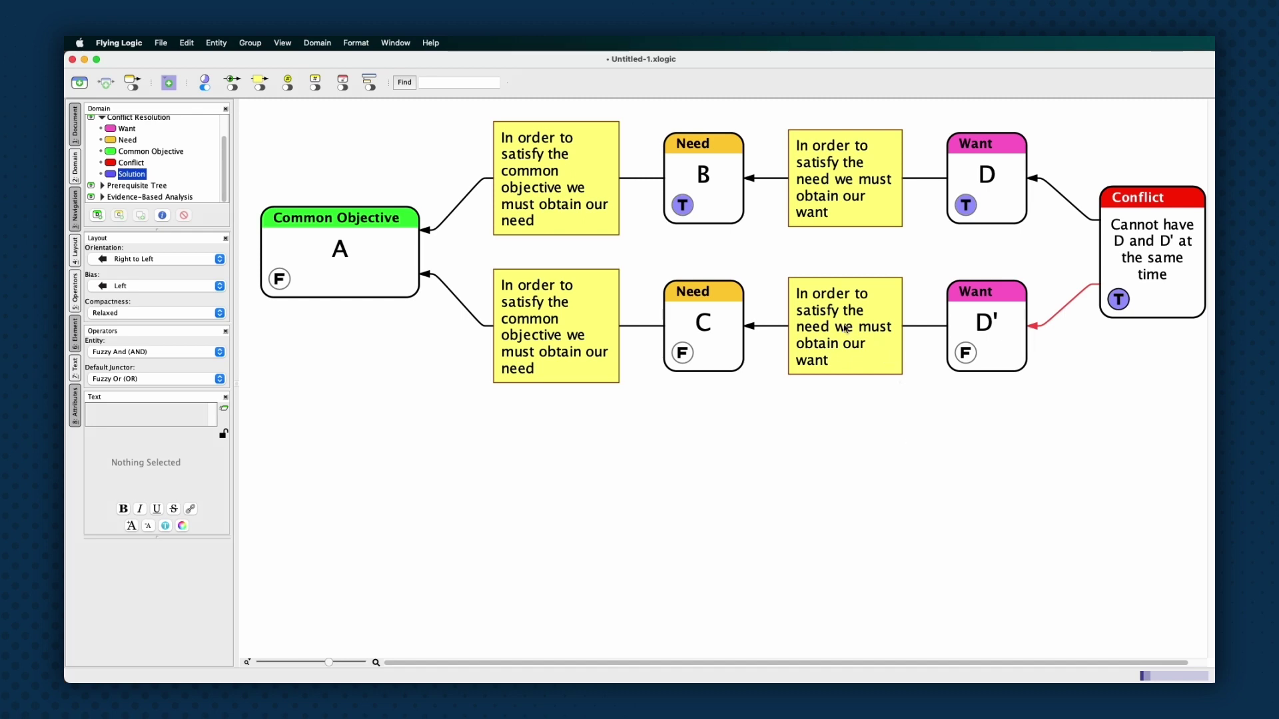
Select all four 'In order to satisfy…' annotations together, then deselect them
left_click(588, 326)
left_click(563, 153, "shift")
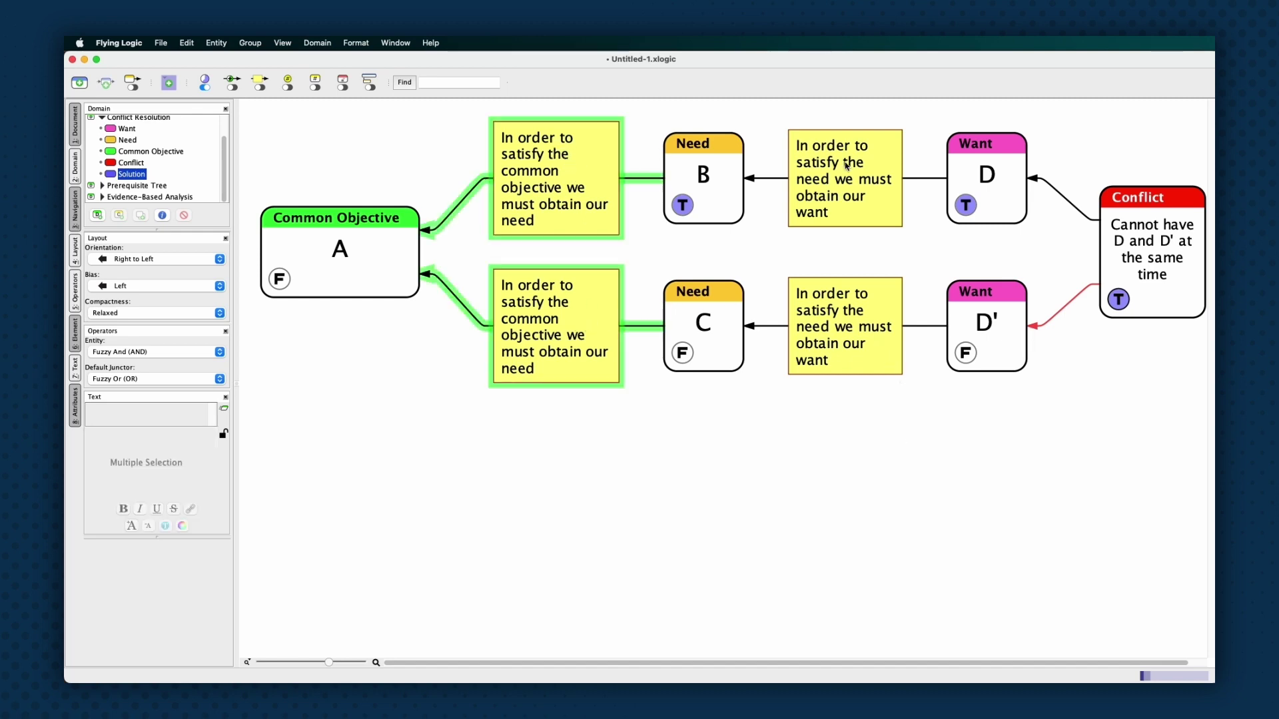
left_click(847, 167, "shift")
left_click(856, 358, "shift")
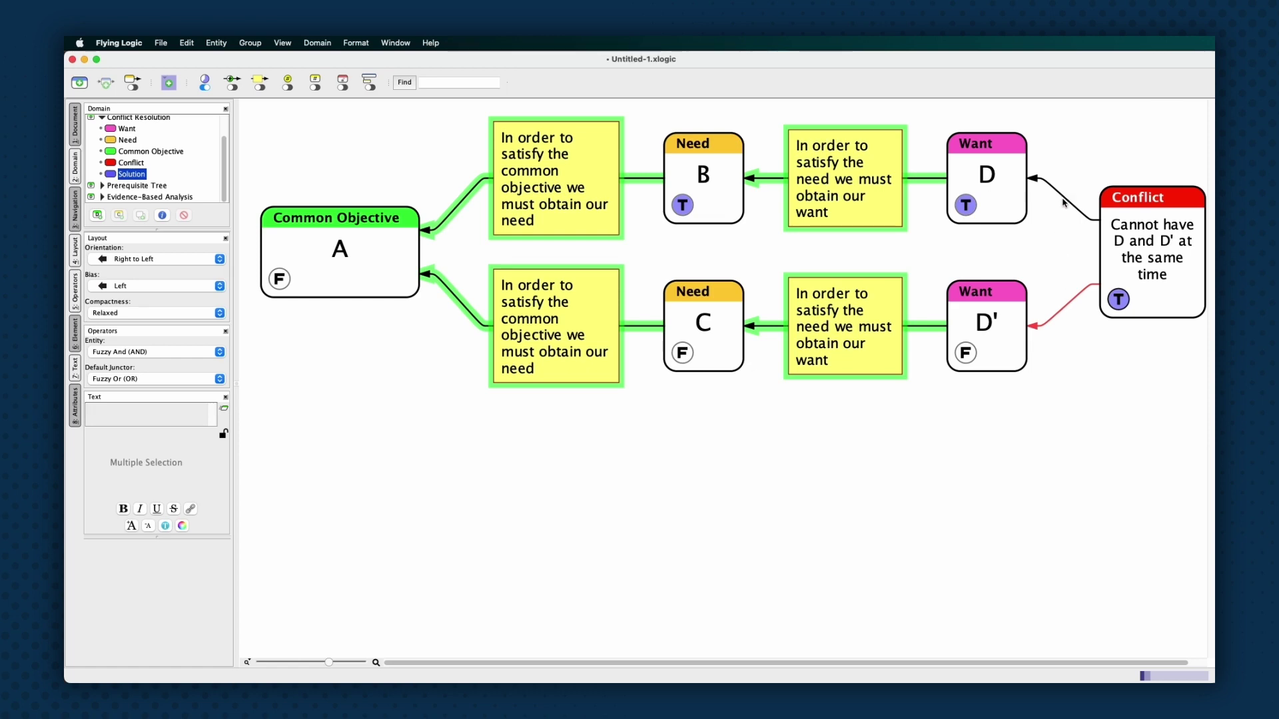
left_click(738, 267)
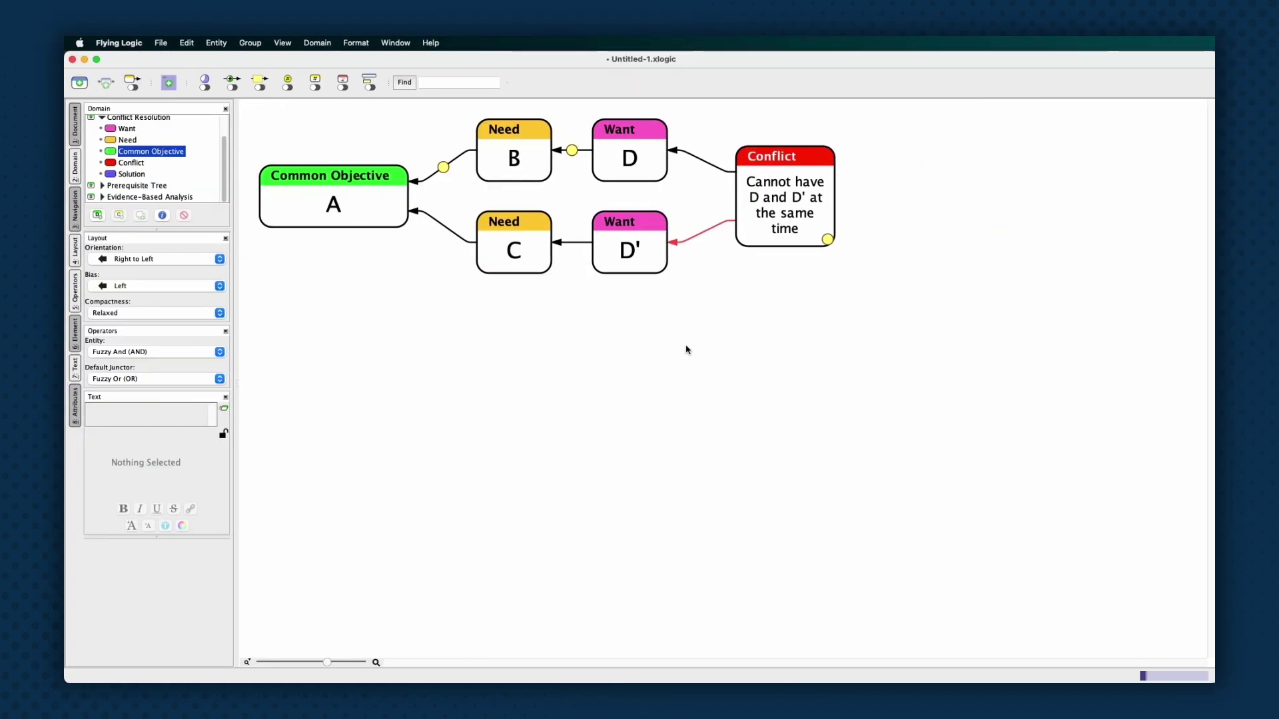
Show the hidden assumption annotations on the B–D and A–B edges, then clear the selection
left_click(572, 150)
right_click(570, 150)
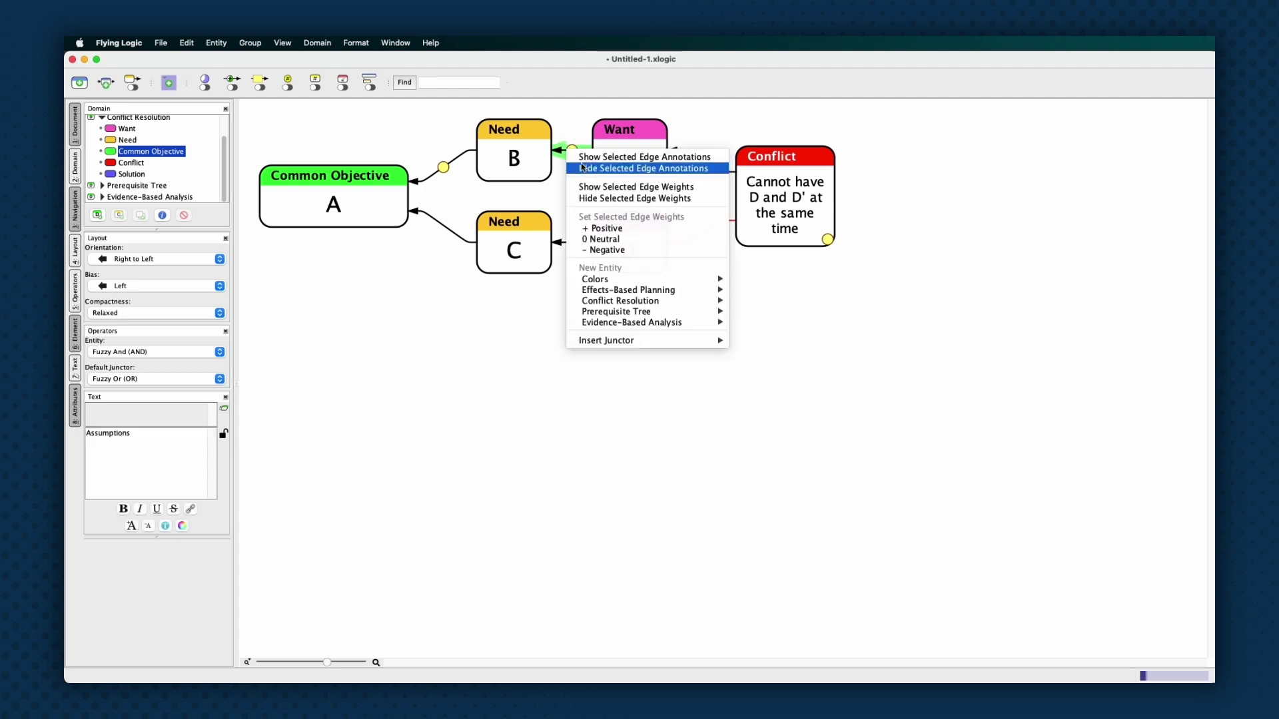
left_click(584, 157)
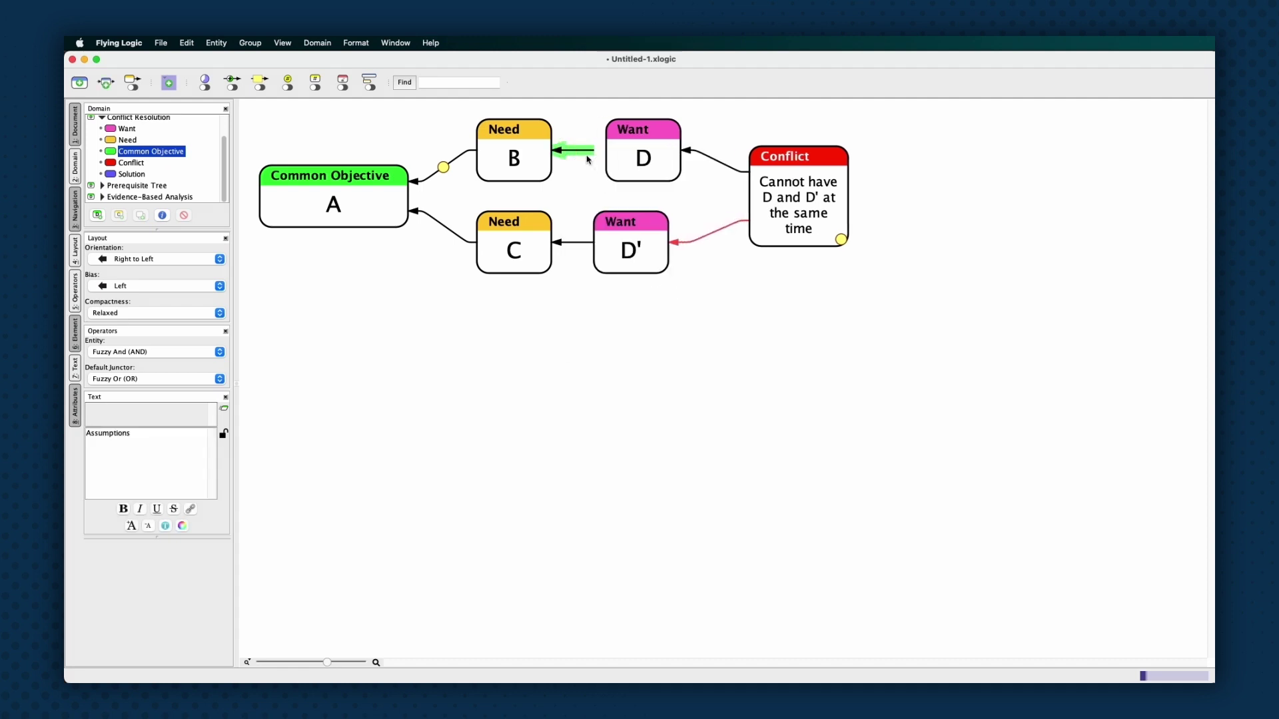
right_click(440, 172)
left_click(452, 176)
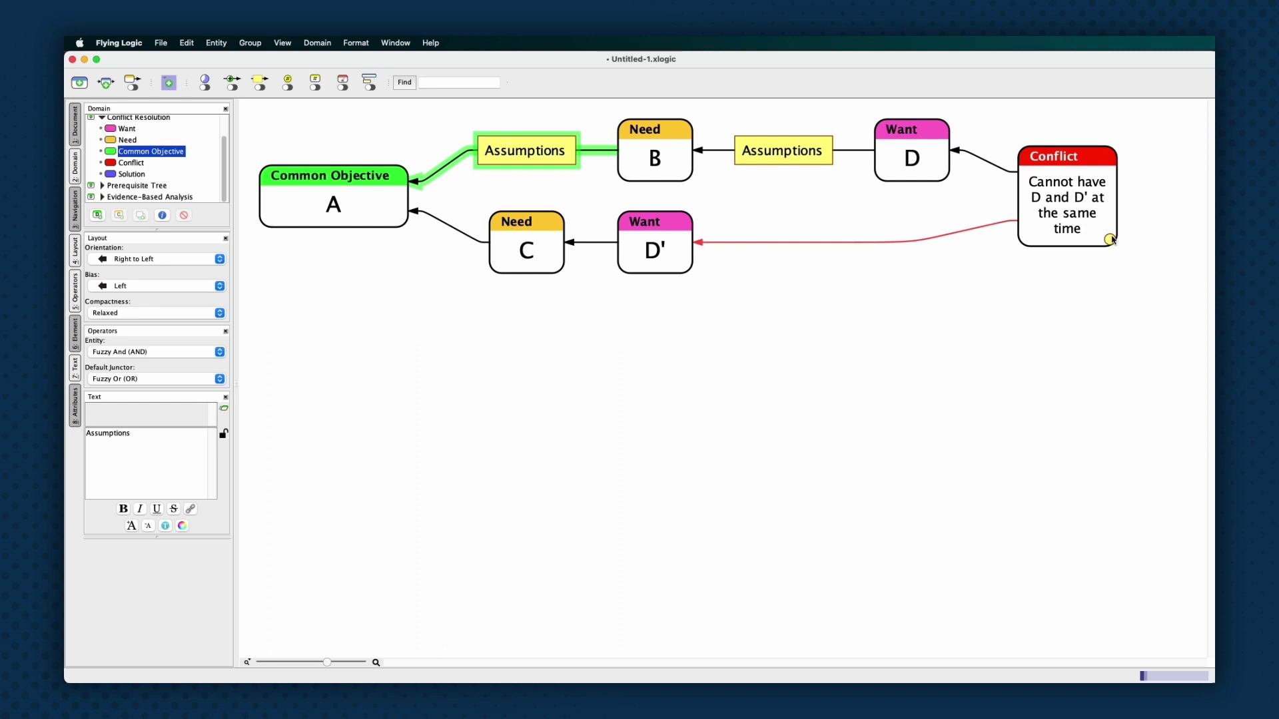
mouse_move(1110, 240)
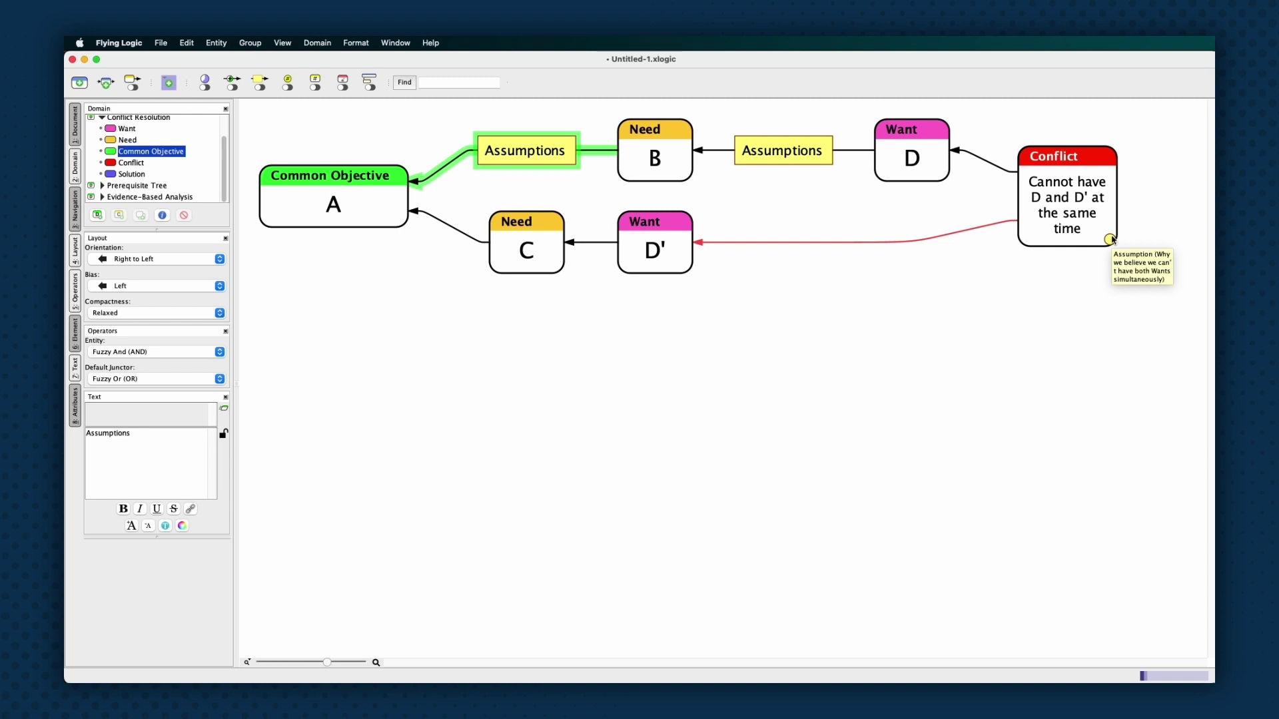
left_click(690, 338)
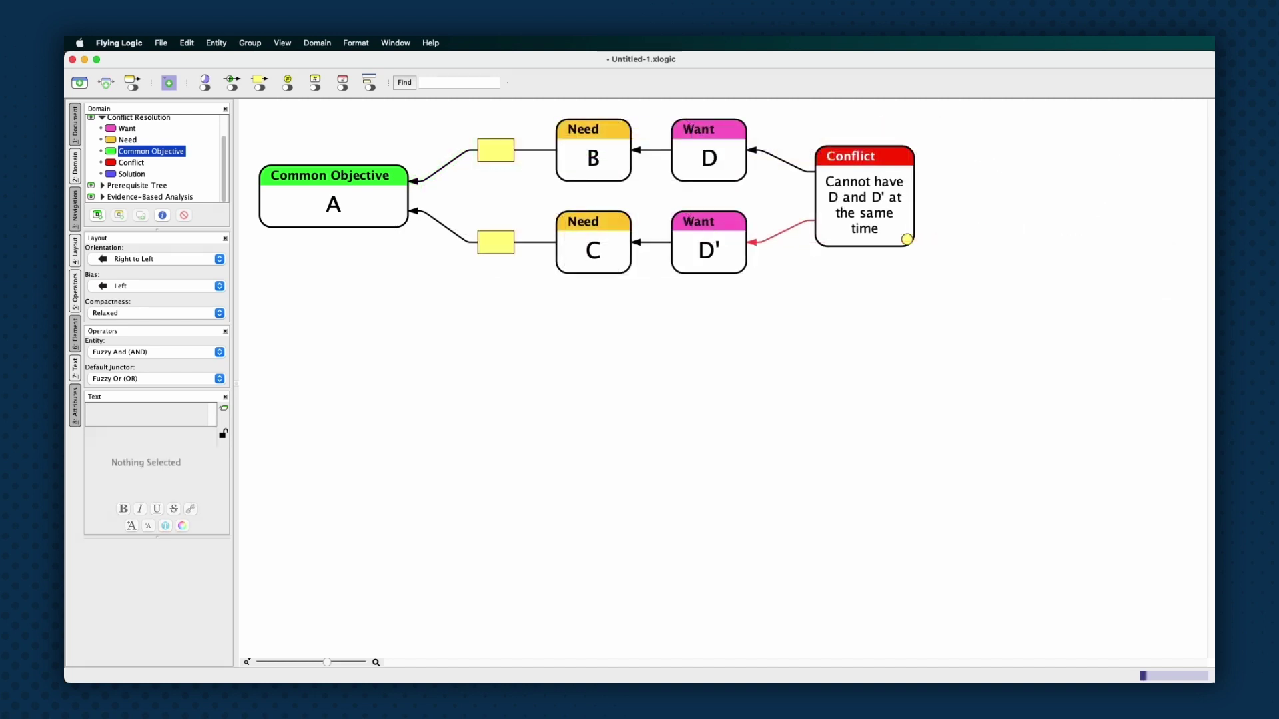
Word the upper assumption box as 'Because...'
left_click(508, 157)
left_click(508, 157)
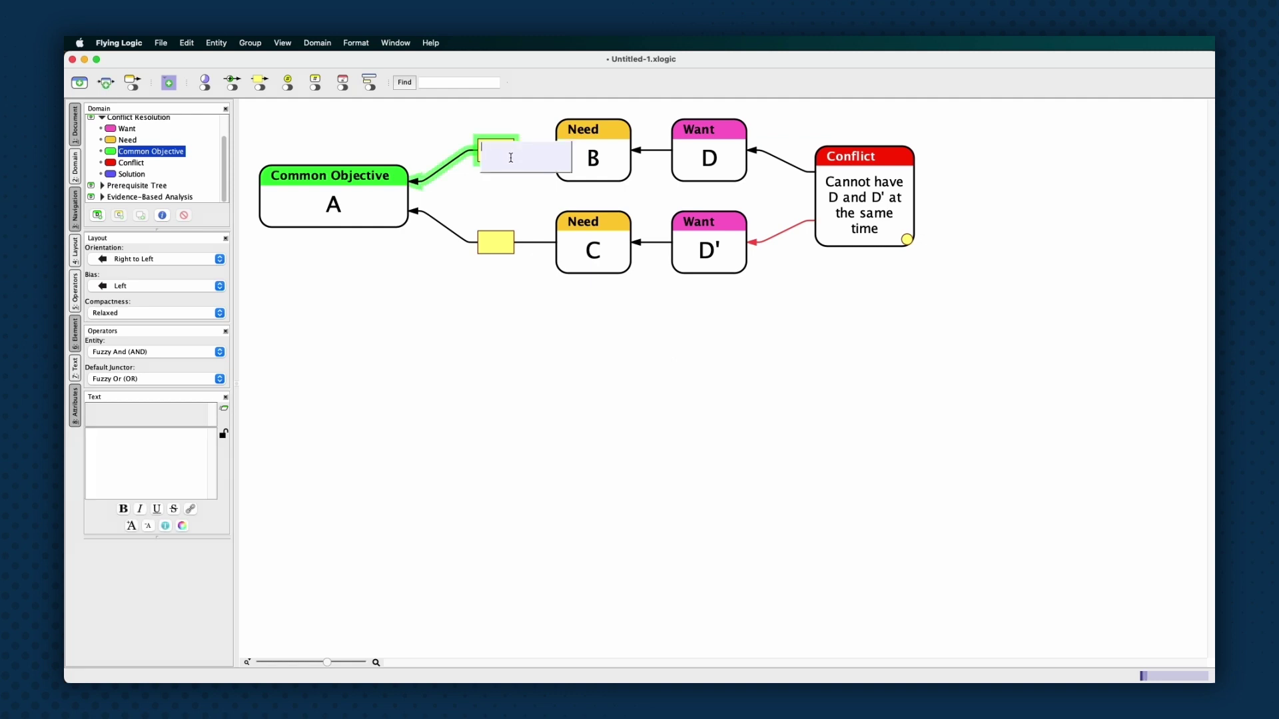
type("Because...")
key("Return")
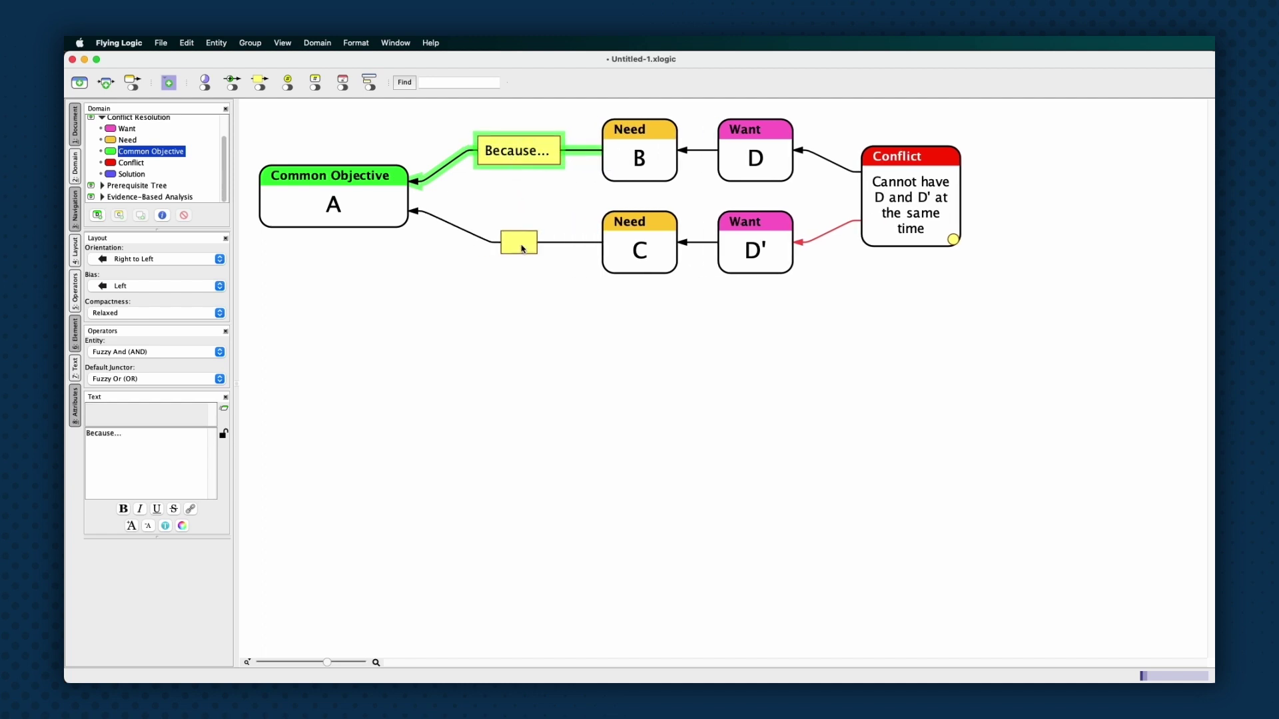
Enter 'Because A, Because B, Because C' as the lower assumption's text
left_click(520, 243)
left_click(520, 244)
type("Because A")
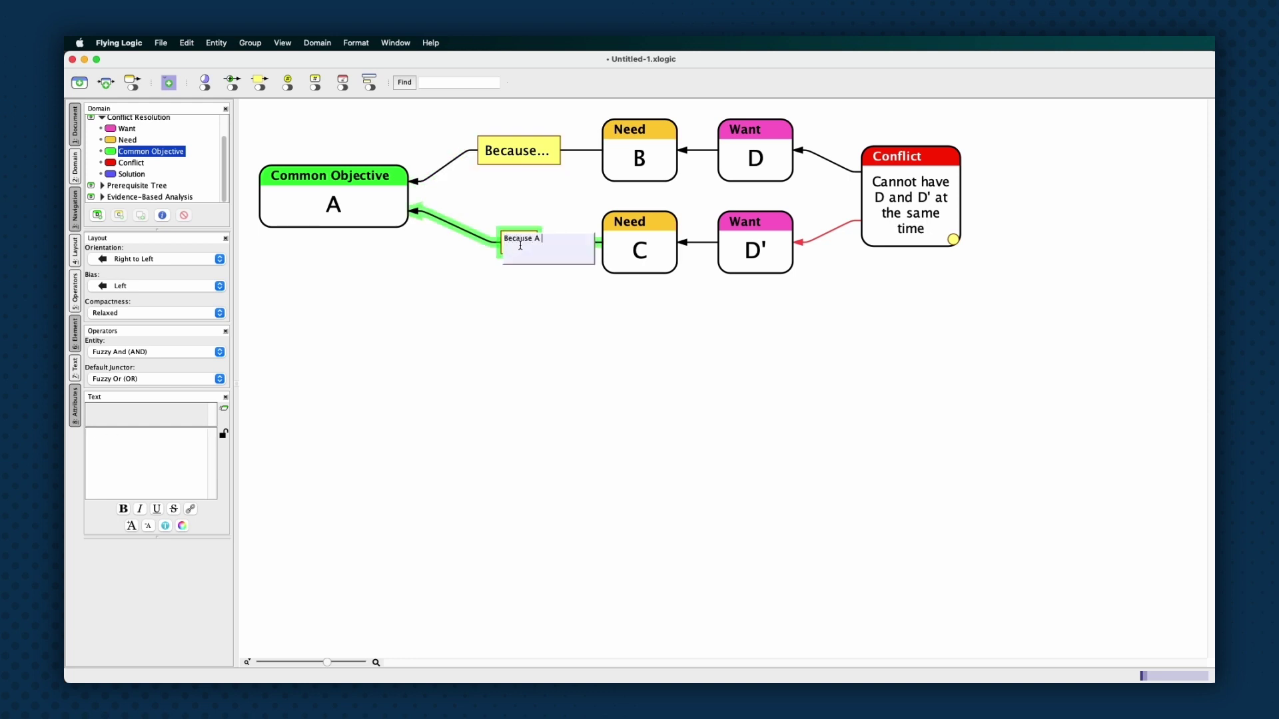
type("Because B BecauseC")
key("Return")
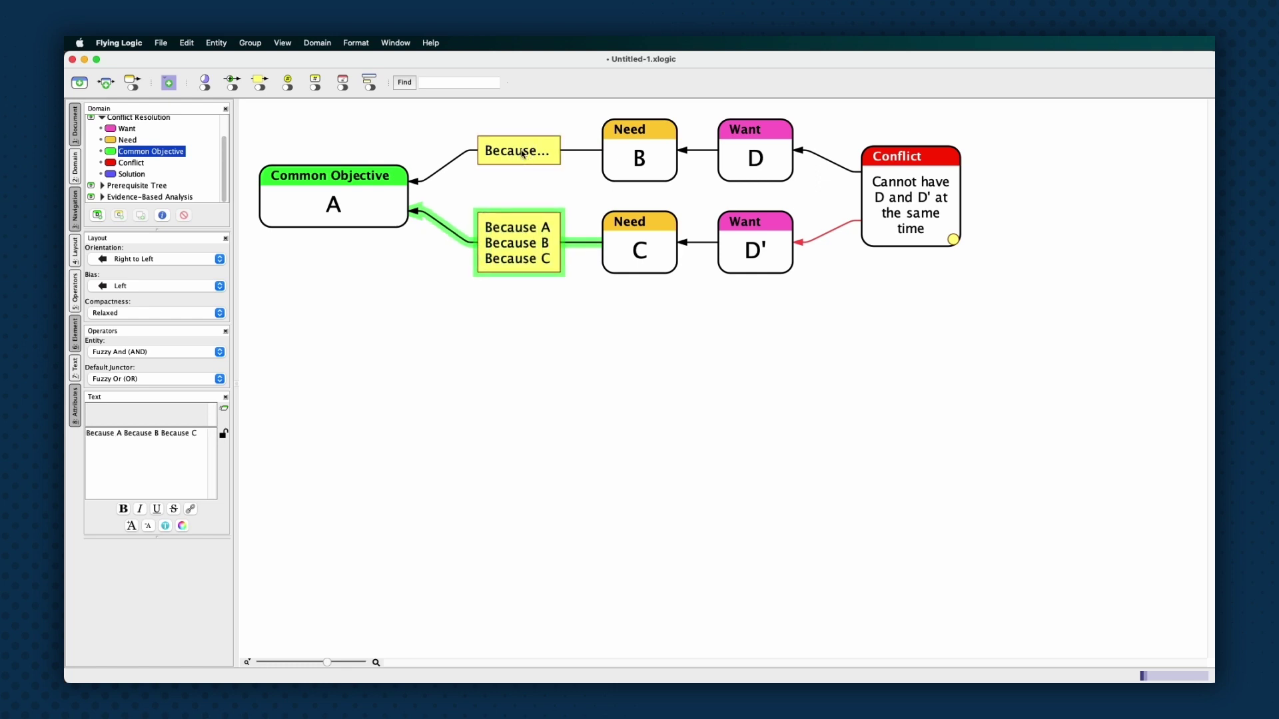
left_click(523, 152)
Select the Because A/B/C assumption on the D–B edge
left_click(532, 267)
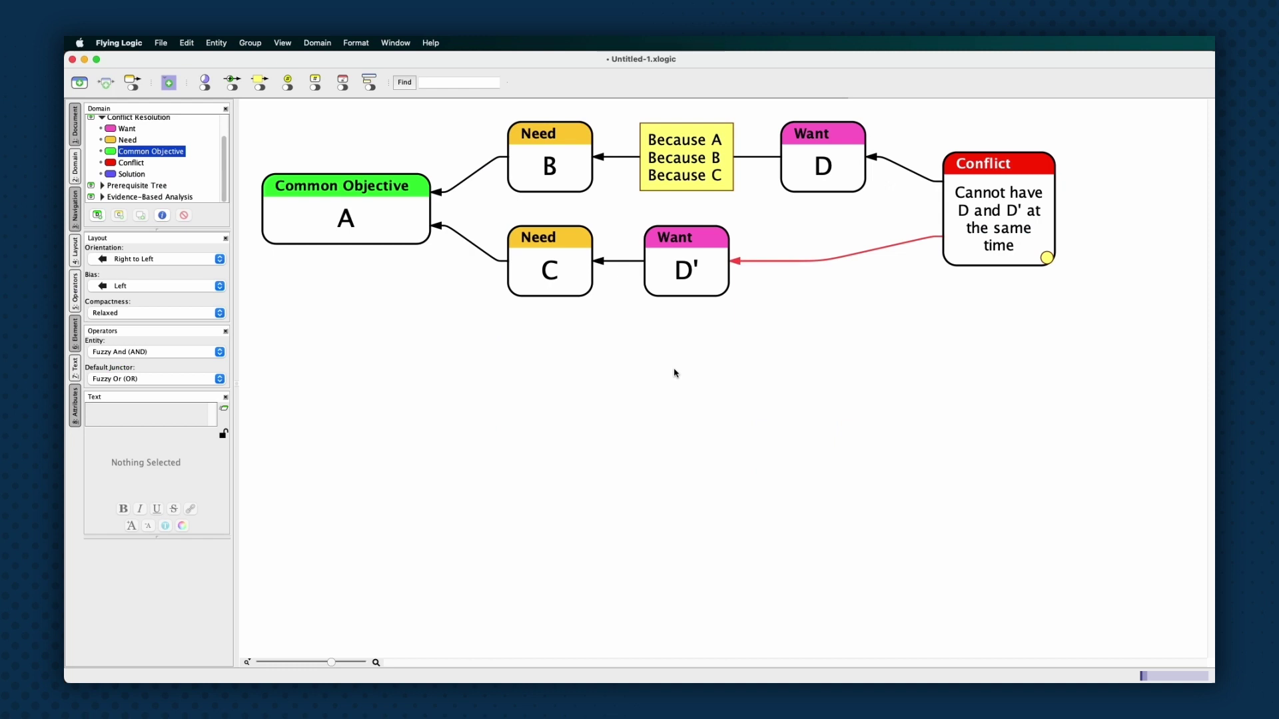
Empty the Because A/B/C assumption's text and commit it
left_click(689, 151)
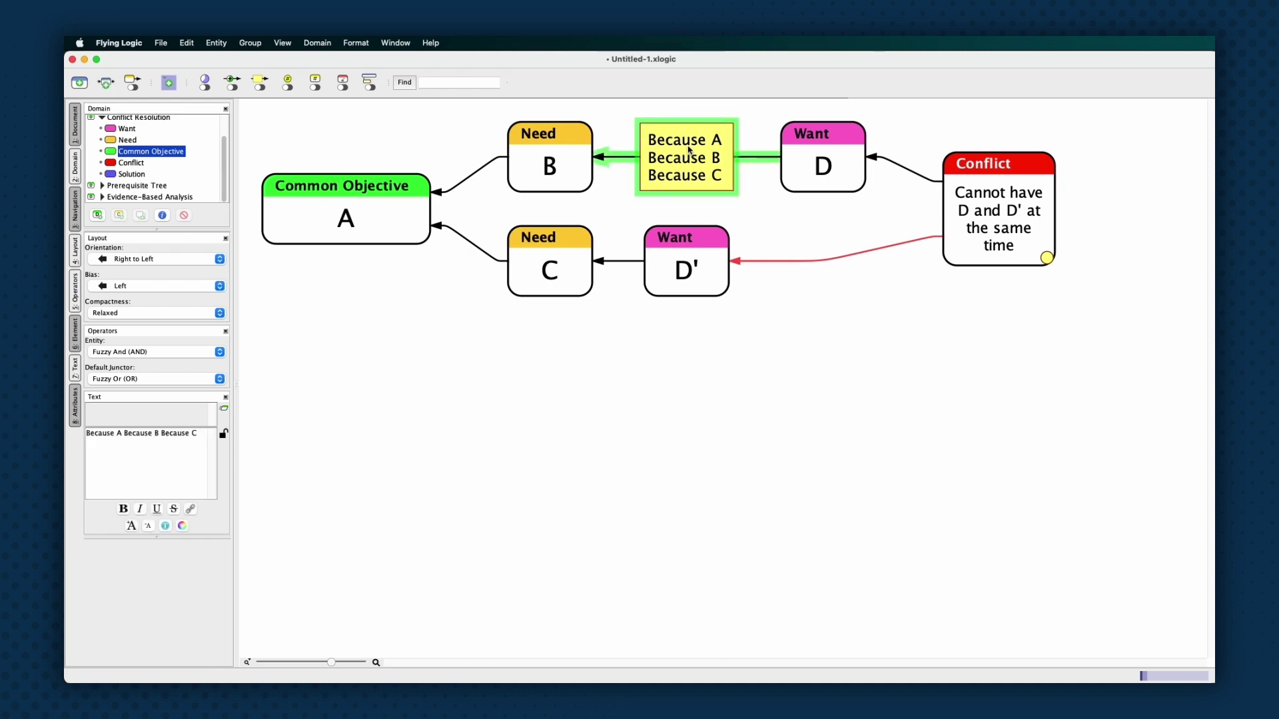
double_click(688, 149)
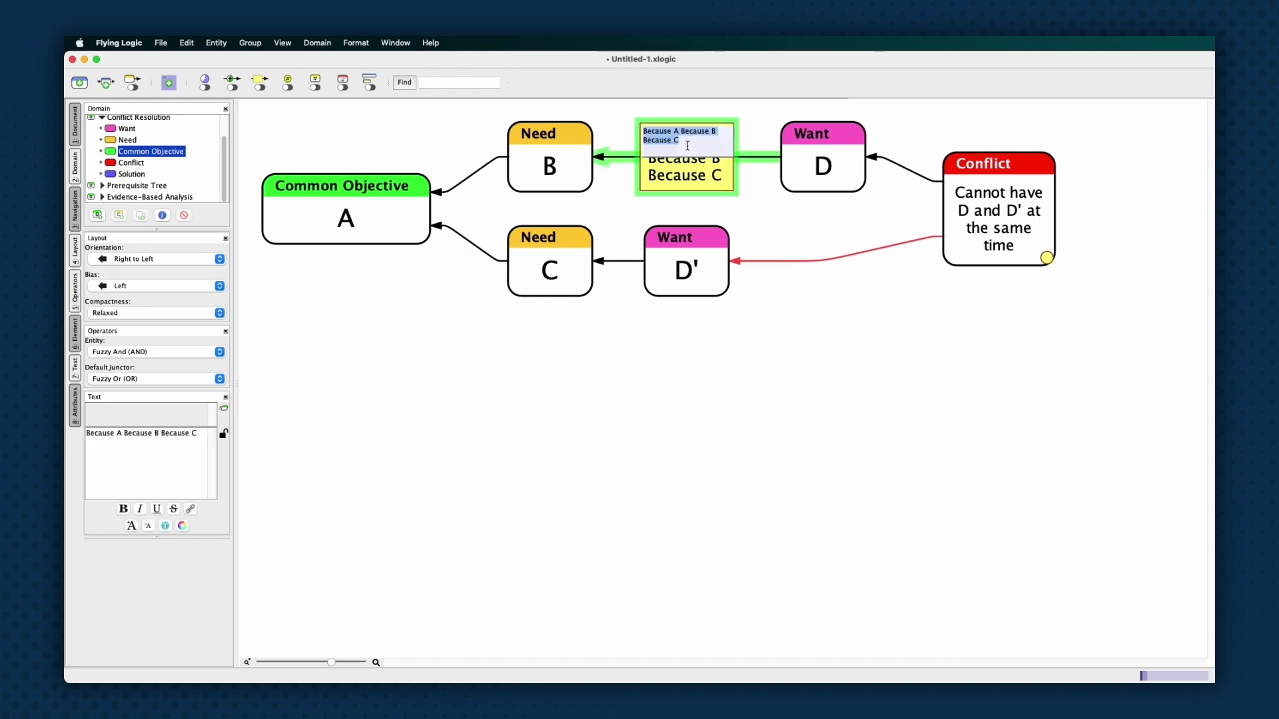
key("BackSpace")
key("Return")
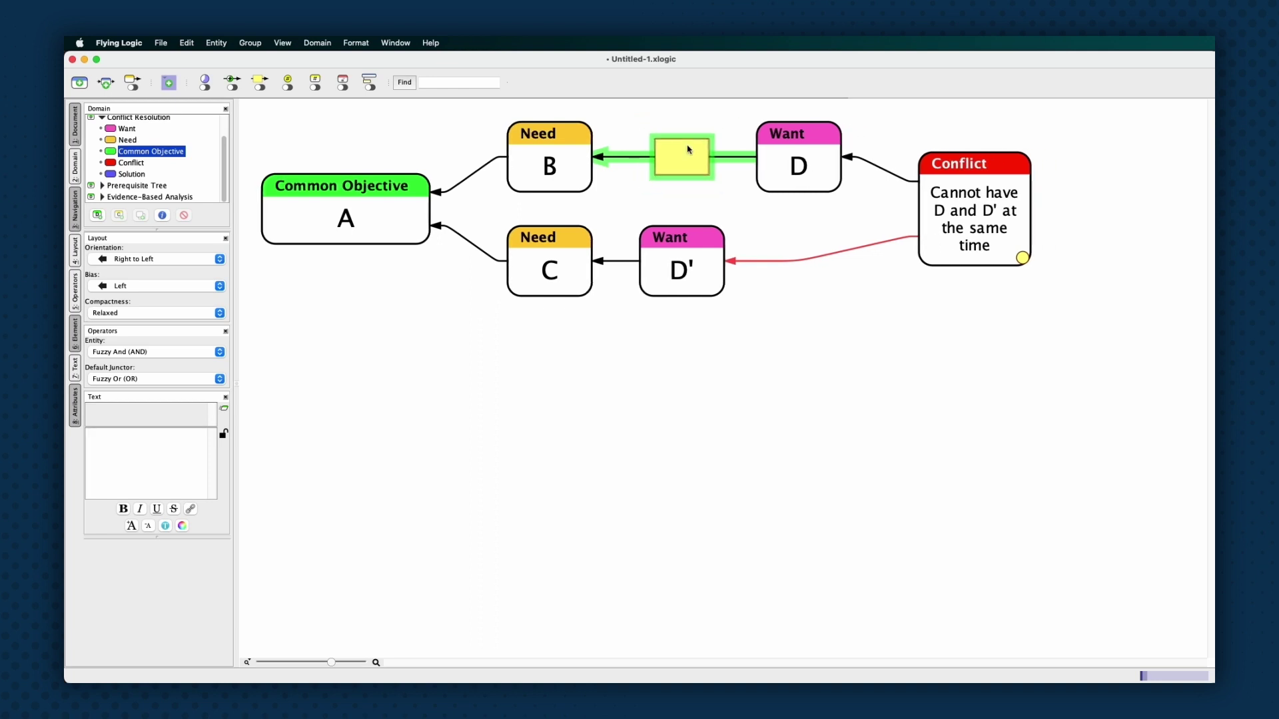
left_click(689, 200)
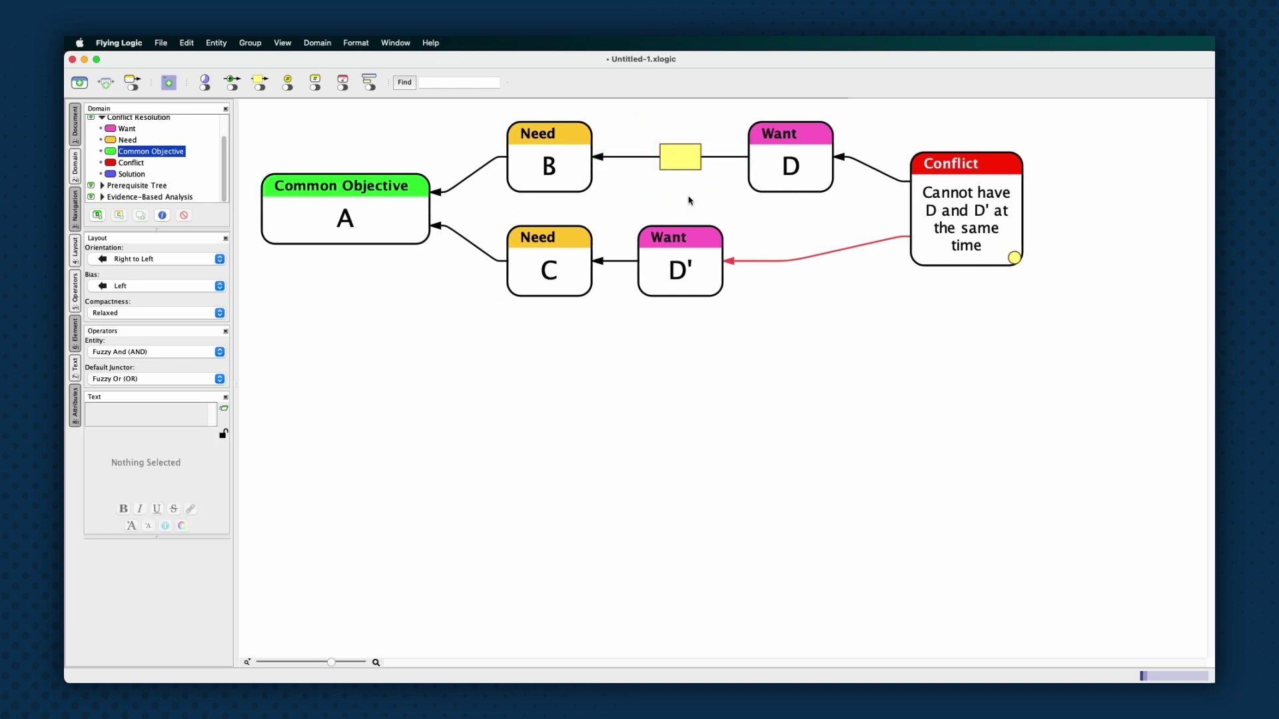
Delete the Conflict entity's 'Because...' placeholder annotation in the Text panel
left_click(1014, 258)
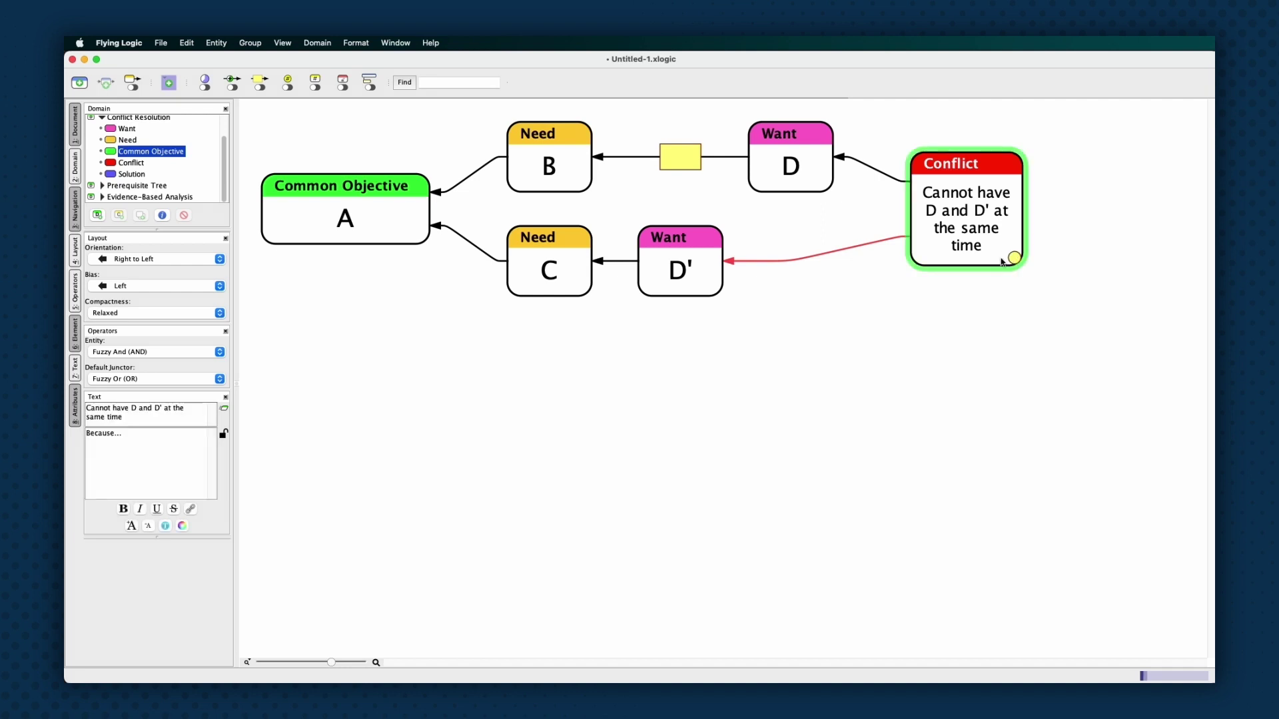
triple_click(103, 434)
key("BackSpace")
left_click(690, 371)
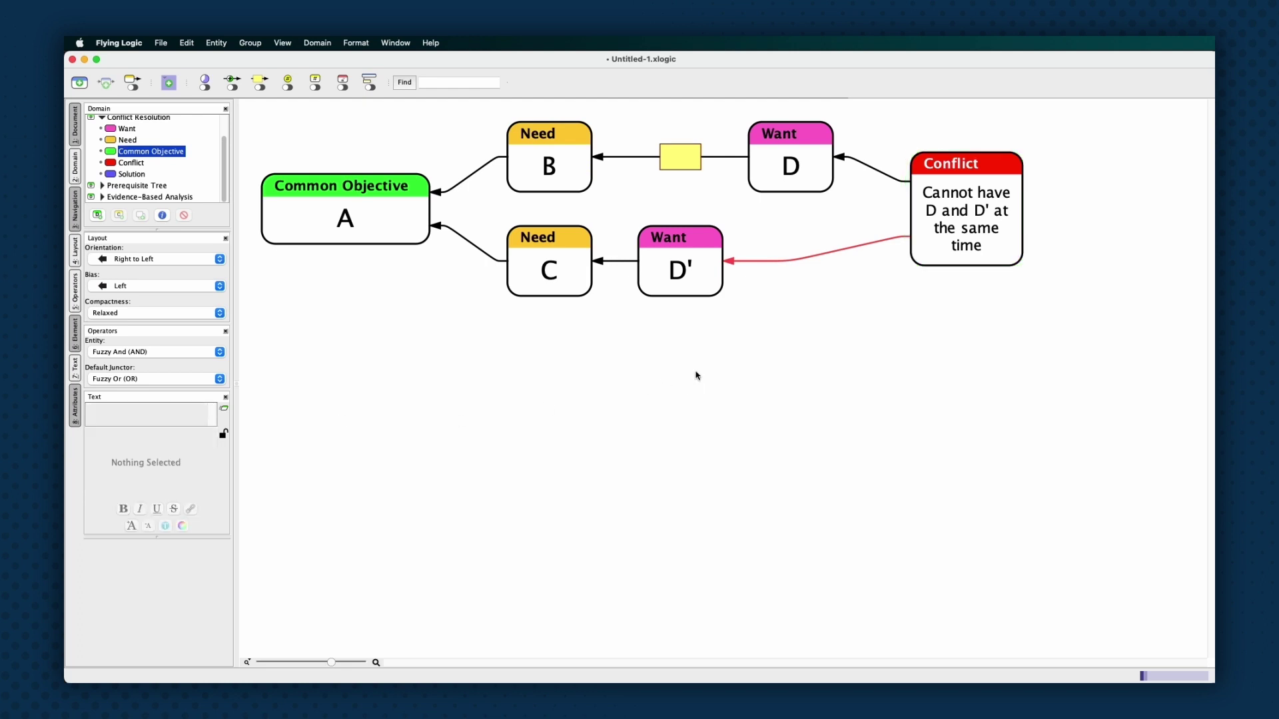
Delete the whole diagram via marquee selection, then undo to restore it
left_click_drag(1056, 344, 360, 133)
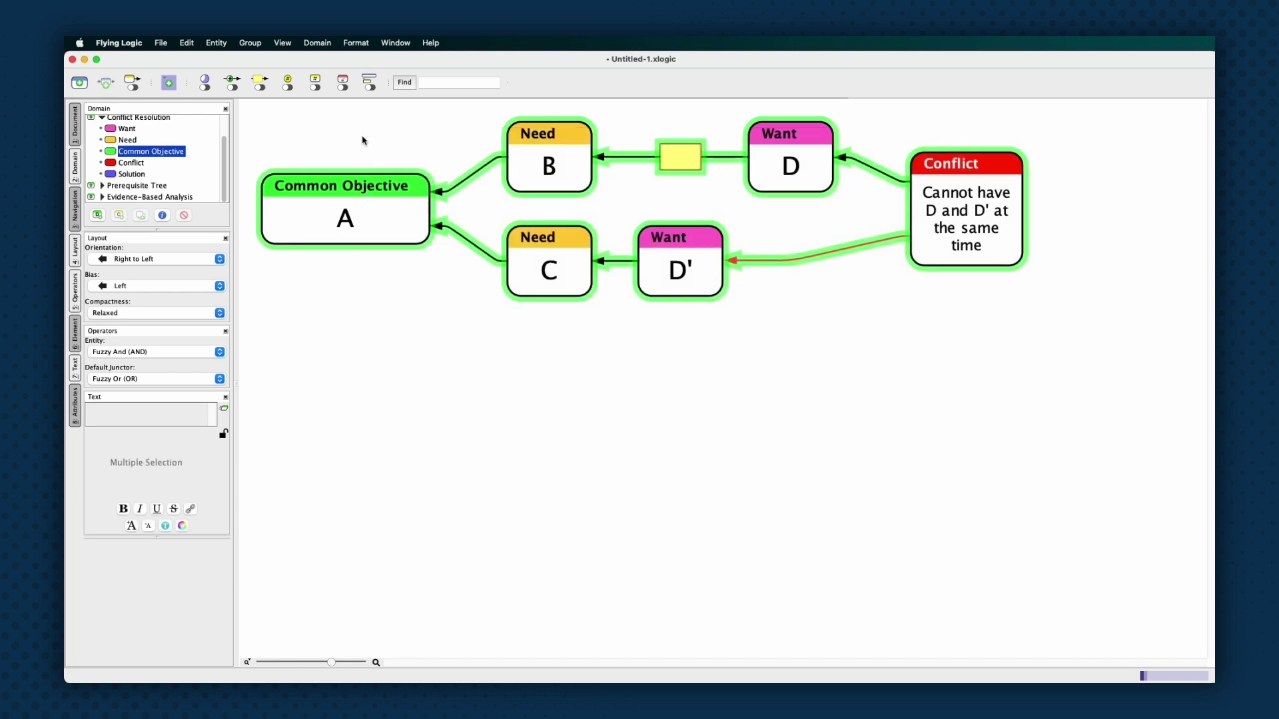
key("BackSpace")
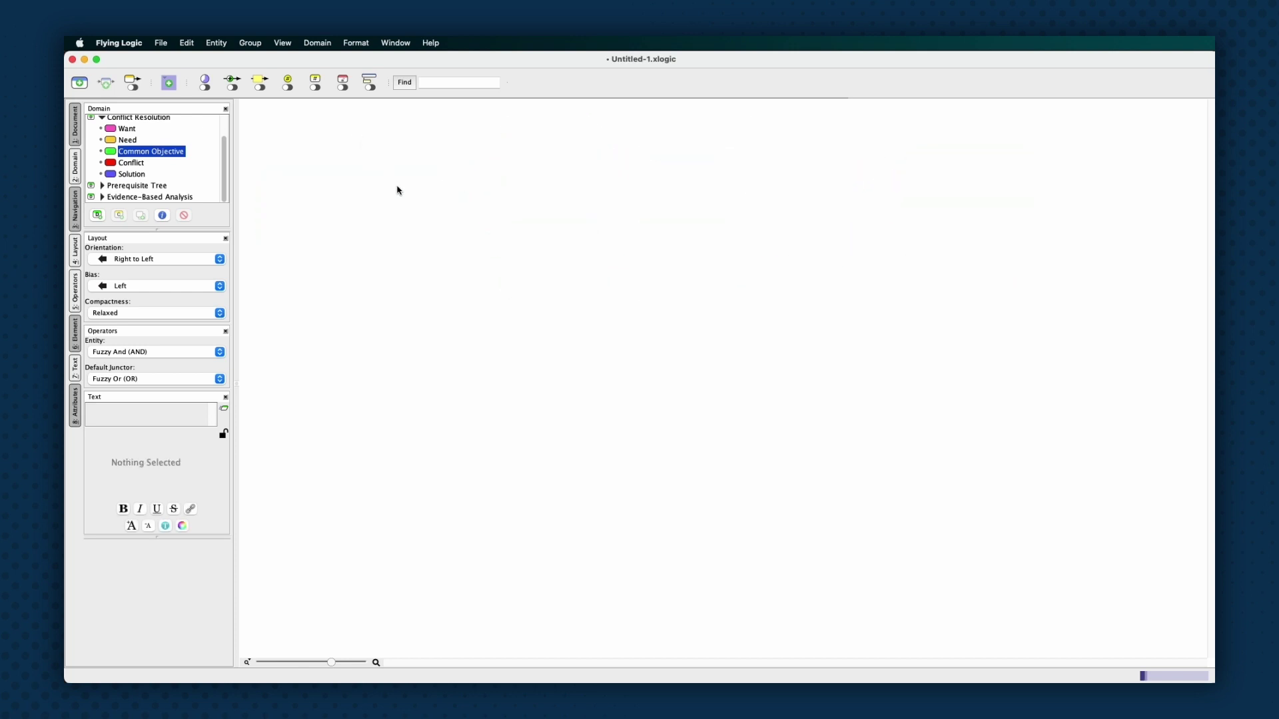
key("super+z")
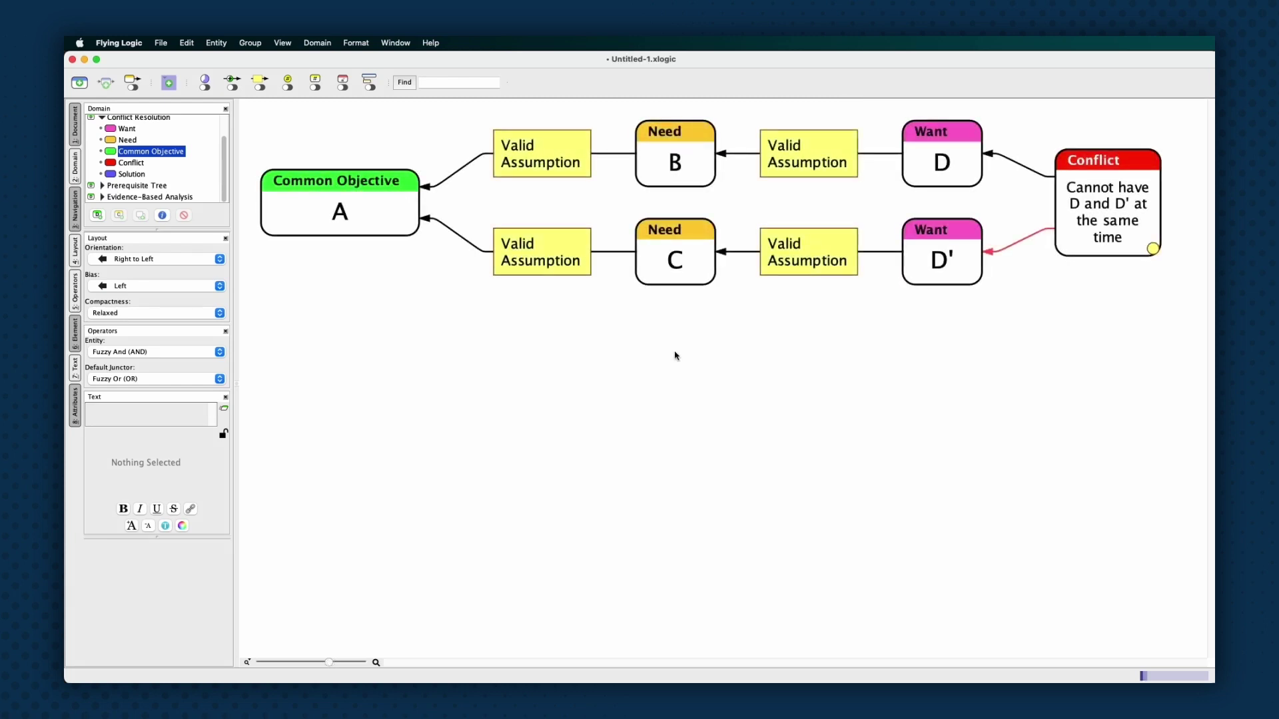
Select the A–B, C–D' and B–D Valid Assumptions, then highlight the Conflict entity's annotation text
left_click(559, 167)
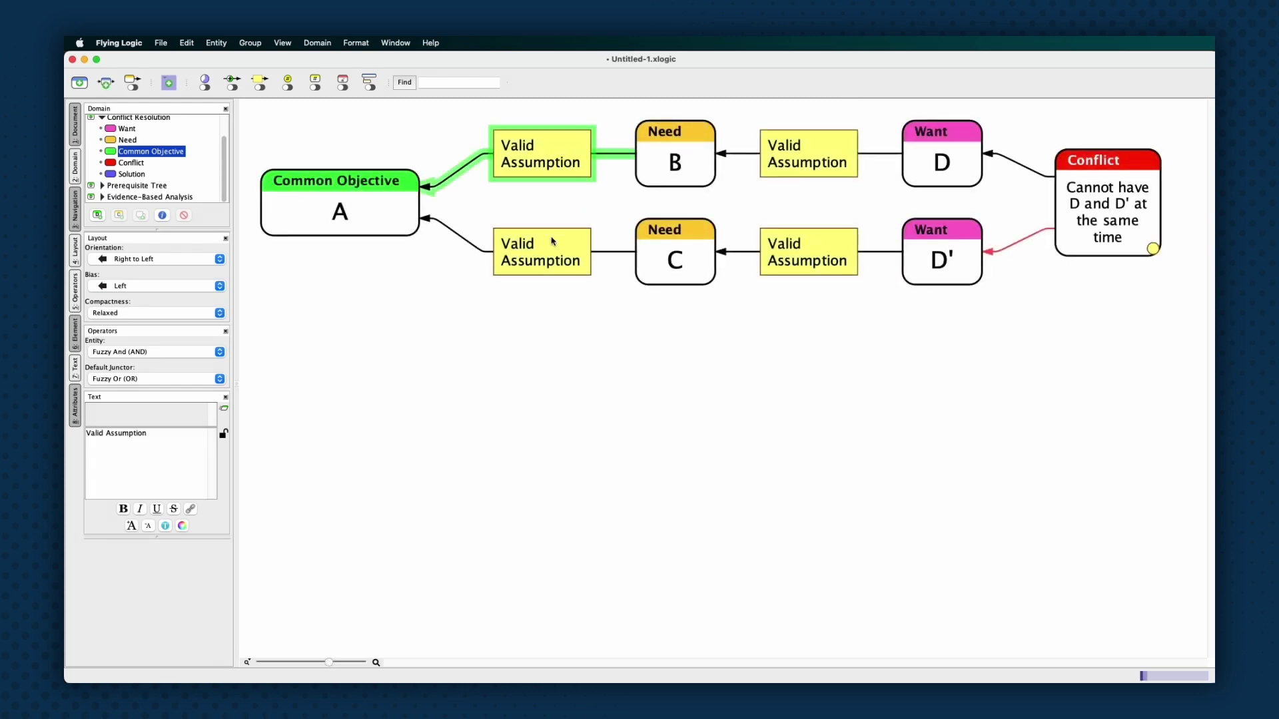
left_click(794, 249)
left_click(842, 167, "shift")
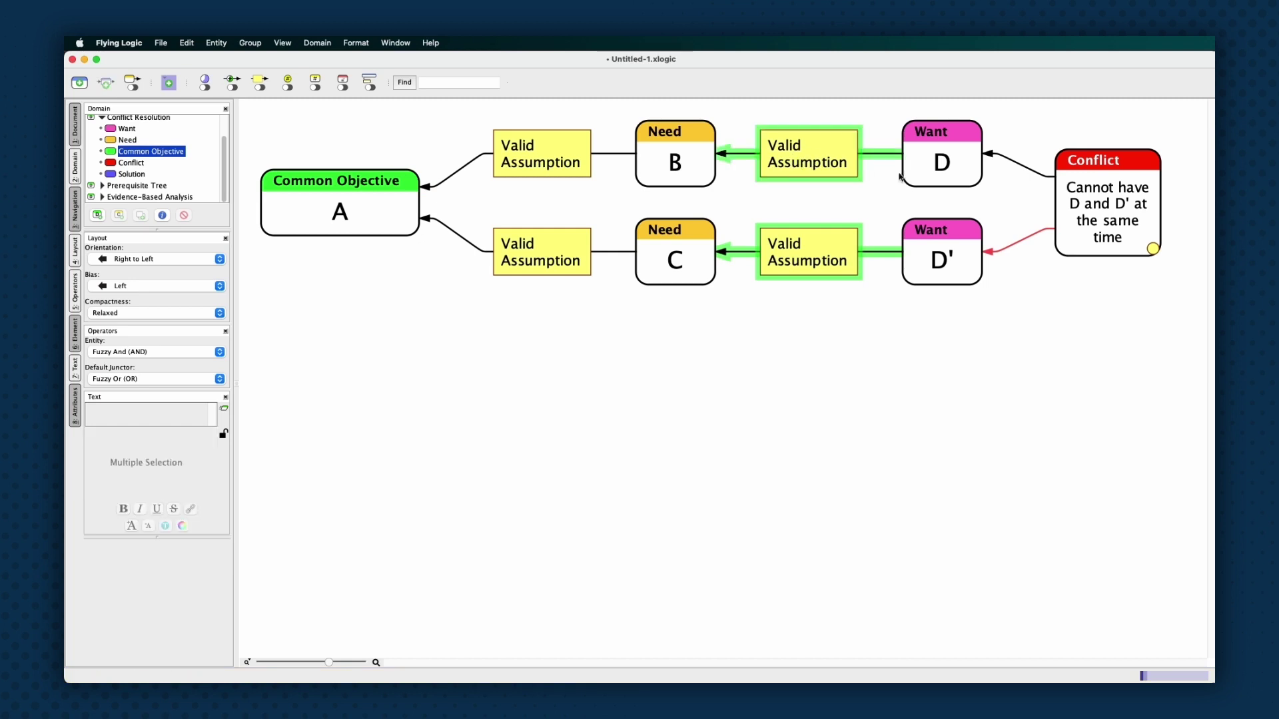
left_click(1138, 243)
left_click_drag(139, 451, 66, 410)
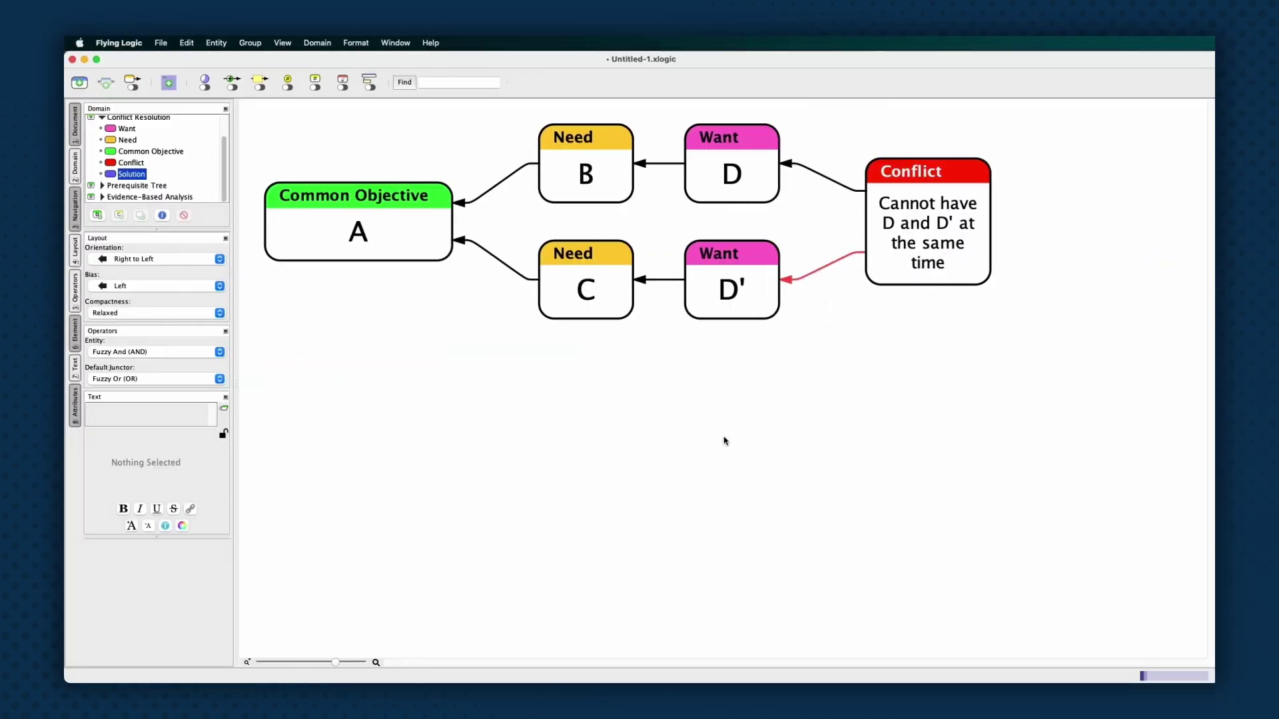
Insert a Solution entity E on the Want D to Need B edge, creating an OR junctor
left_click(646, 164)
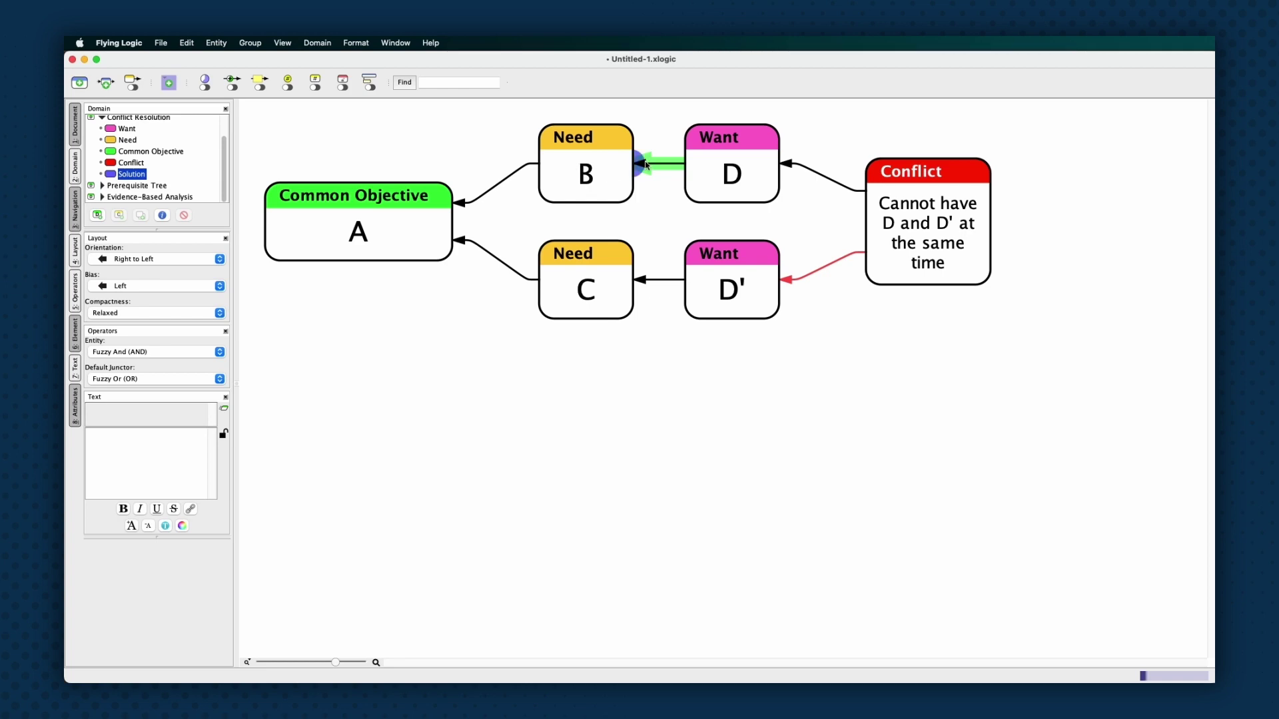
double_click(137, 175)
key("super+z")
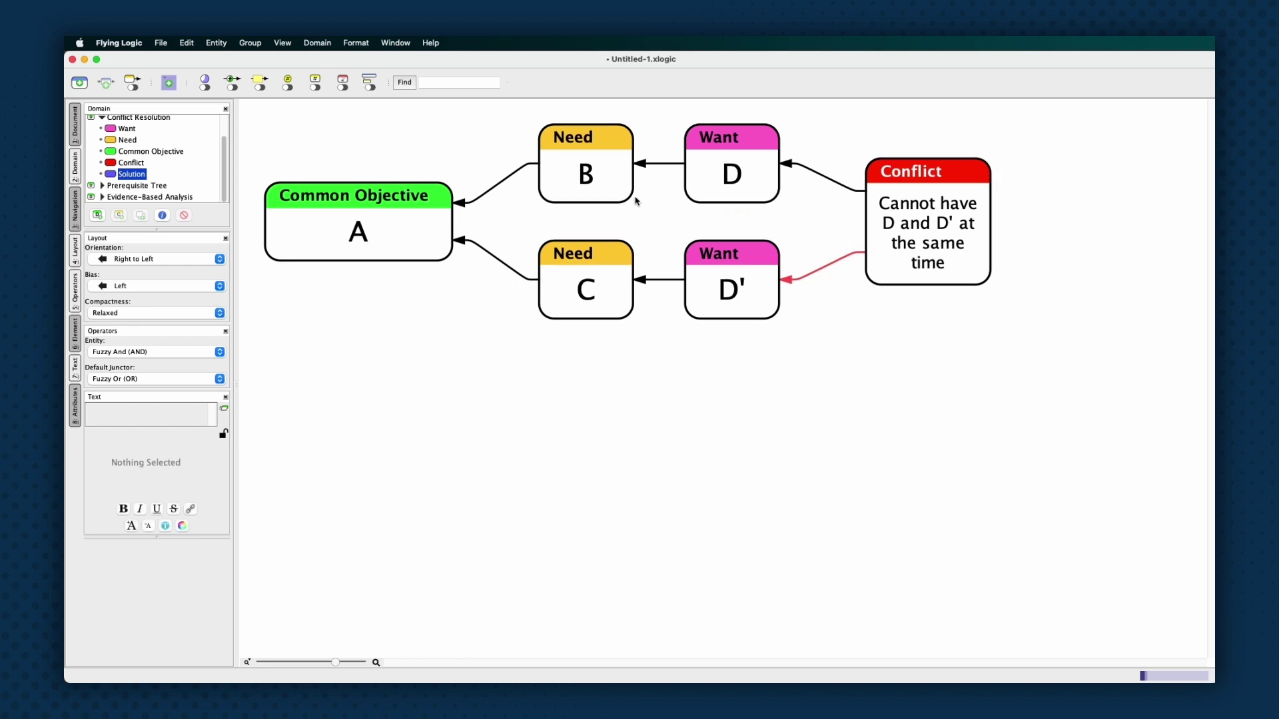
left_click(656, 163)
right_click(656, 163)
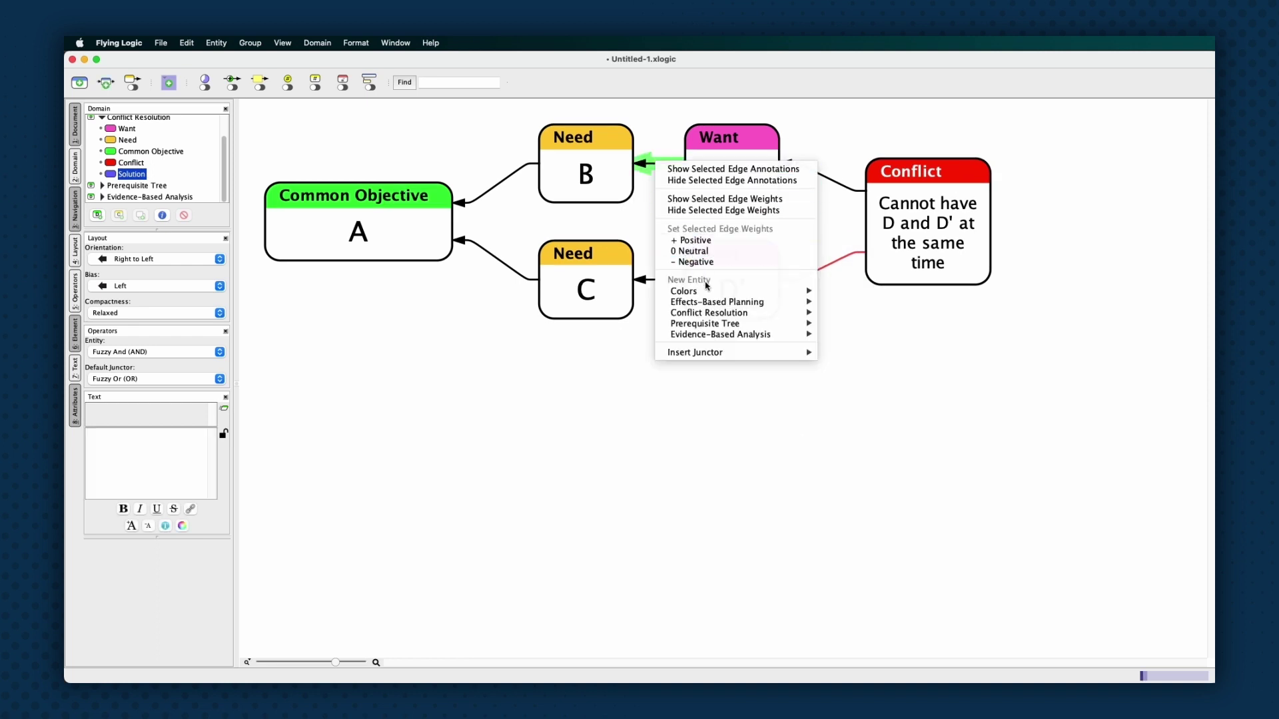
mouse_move(726, 314)
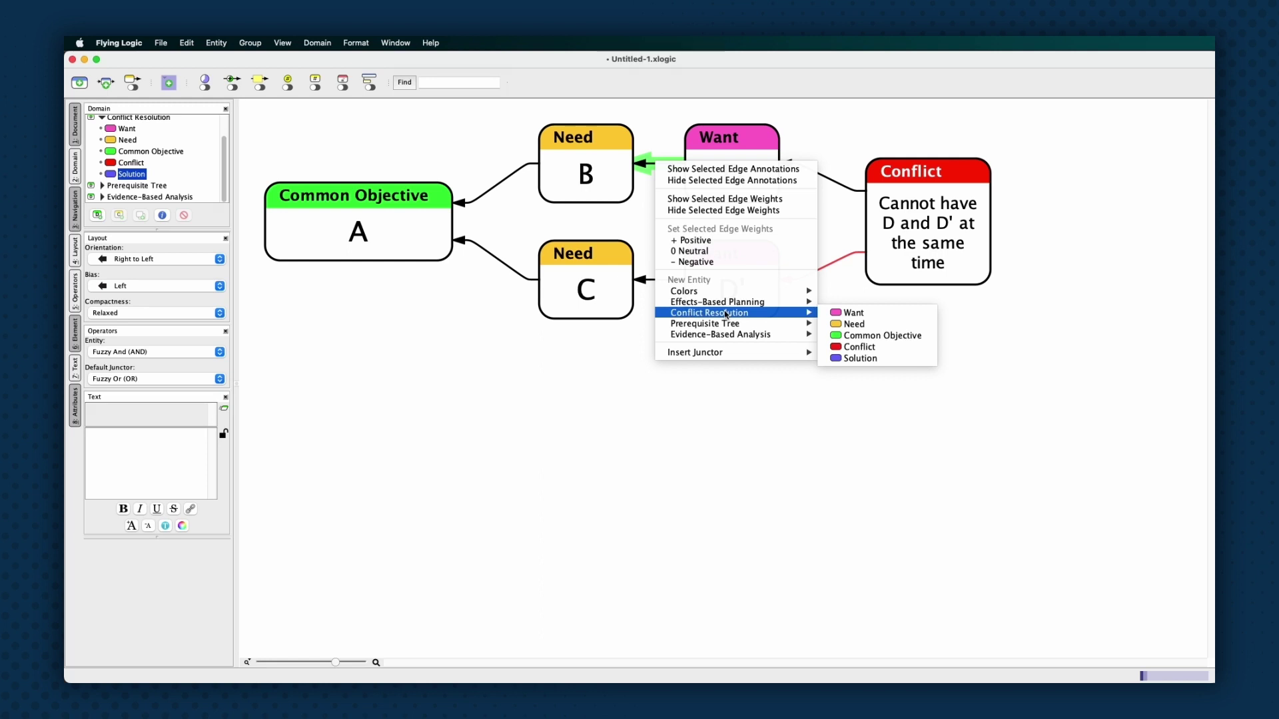
left_click(878, 358)
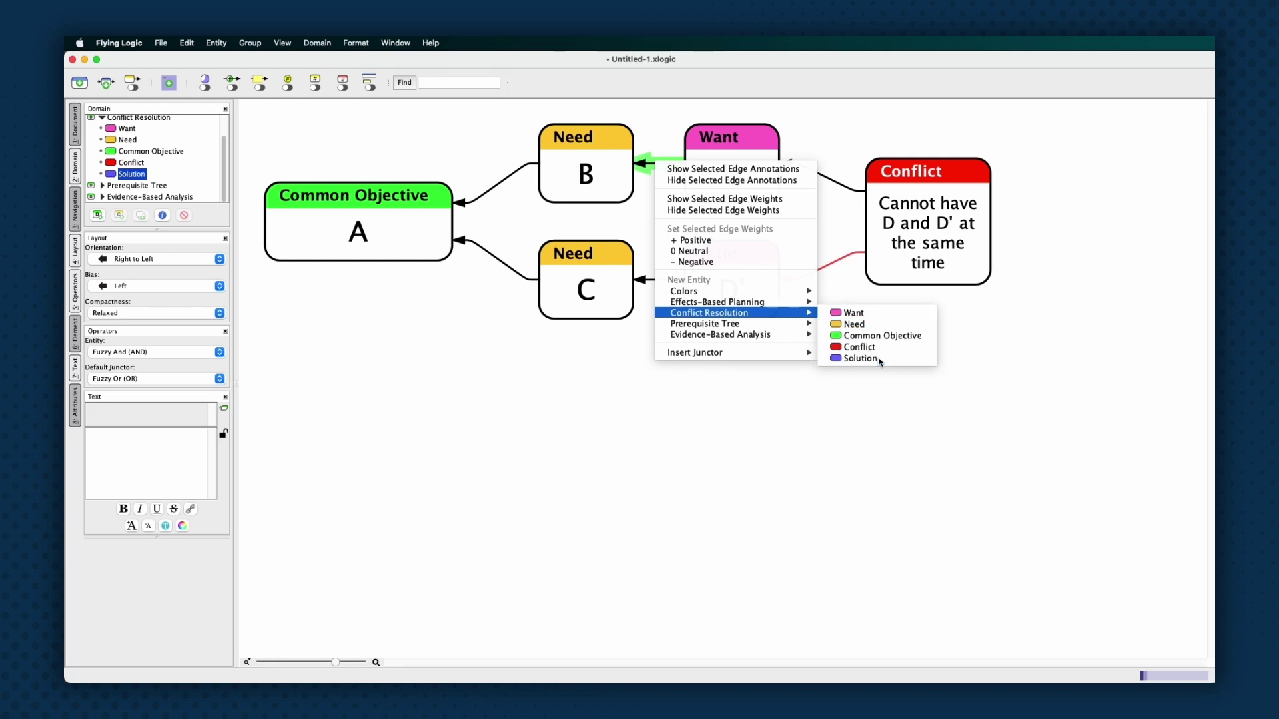
Rename the Solution entity from E to 'Title'
left_click(863, 399)
left_click(732, 224)
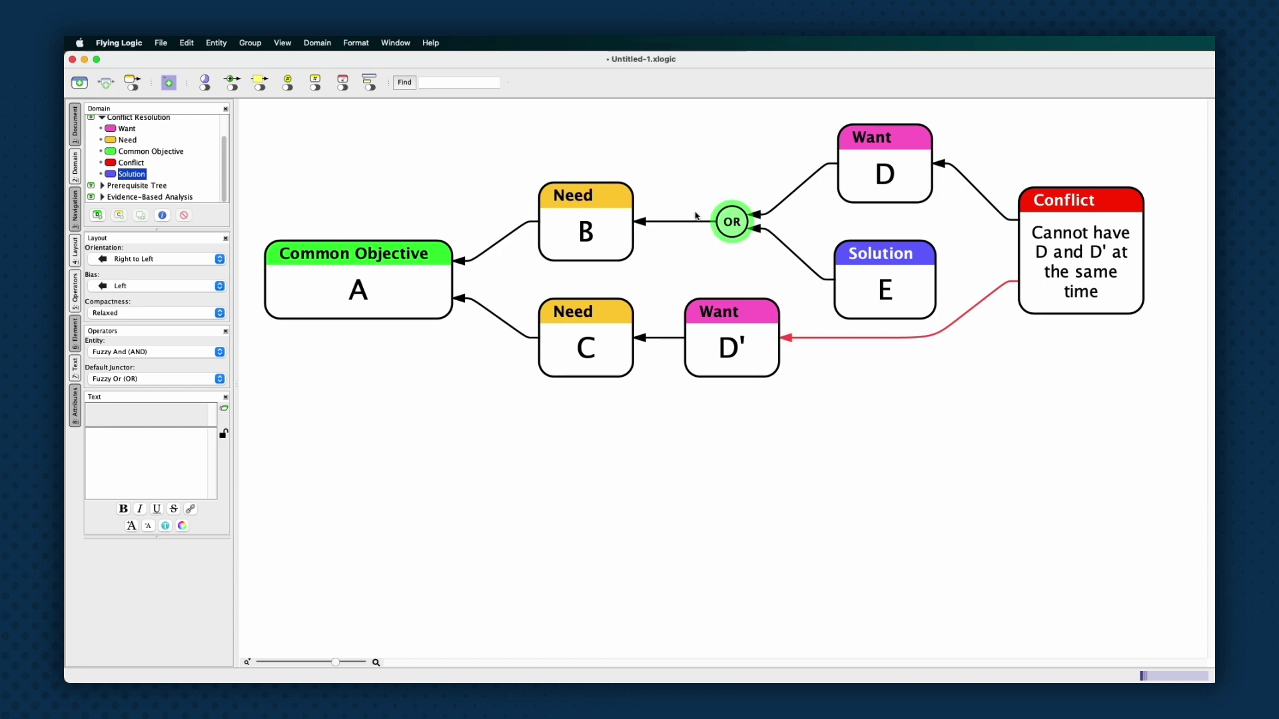
left_click(886, 282)
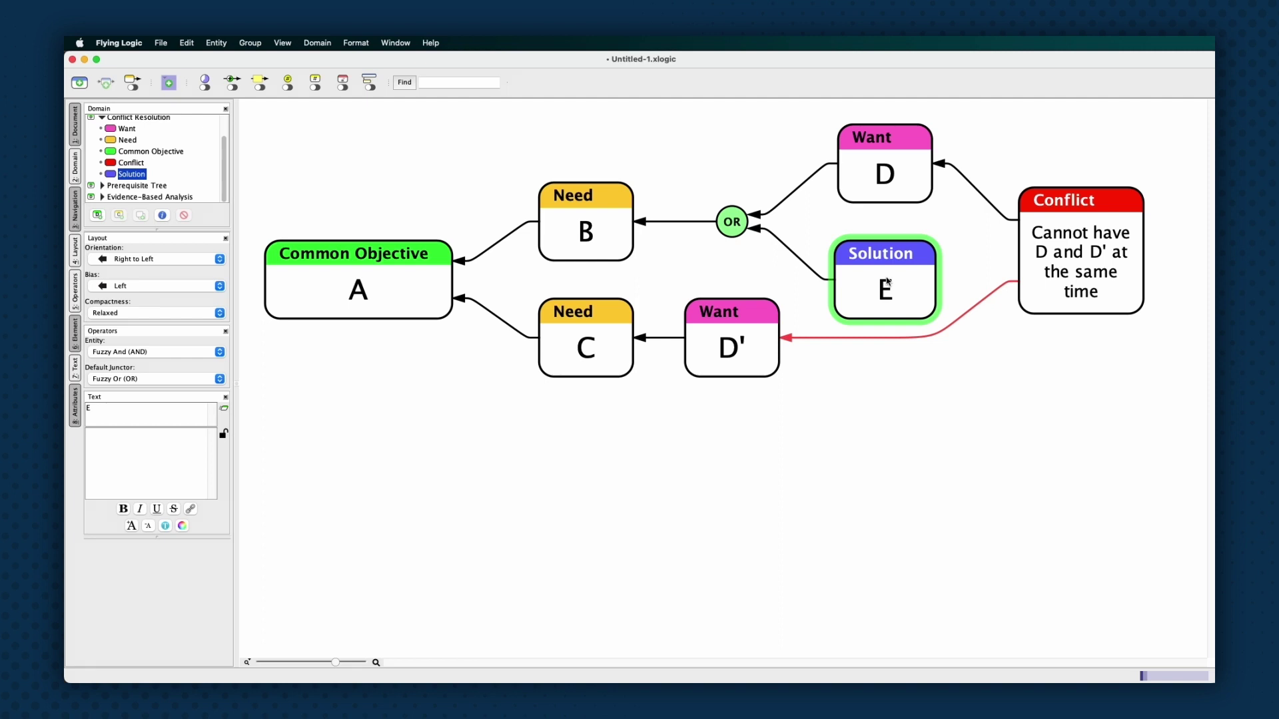
double_click(887, 280)
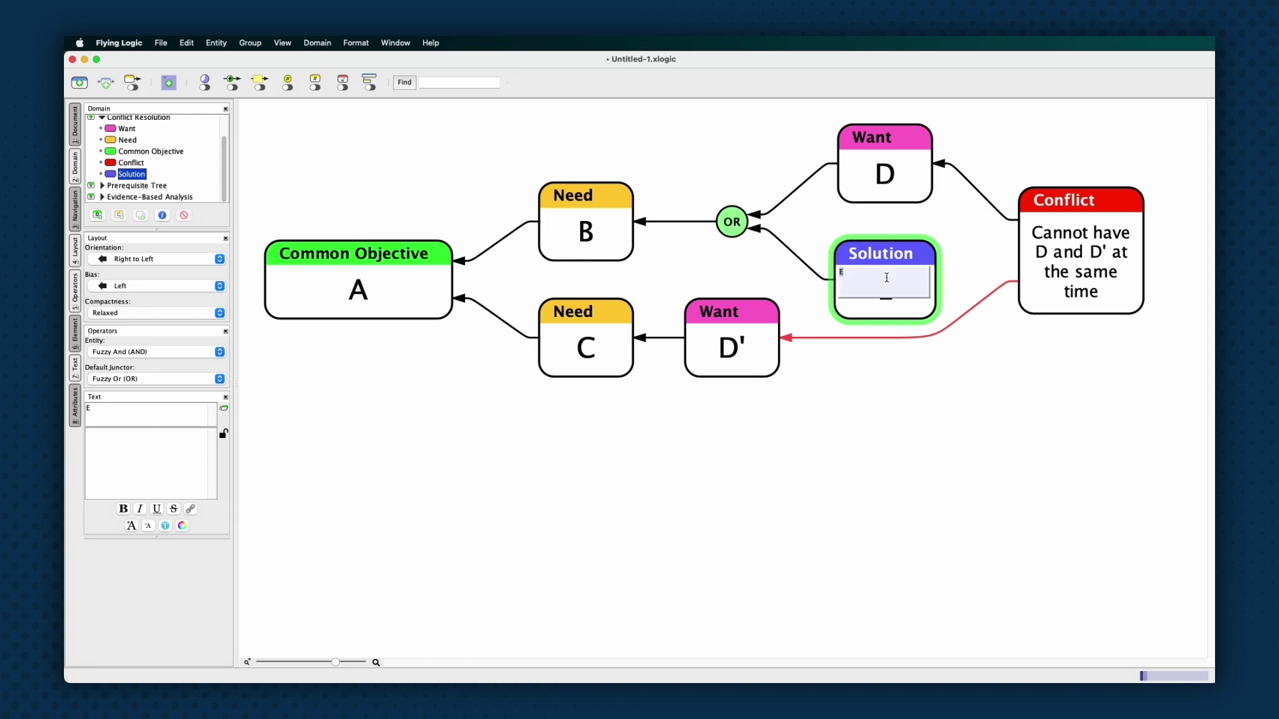
key("Return")
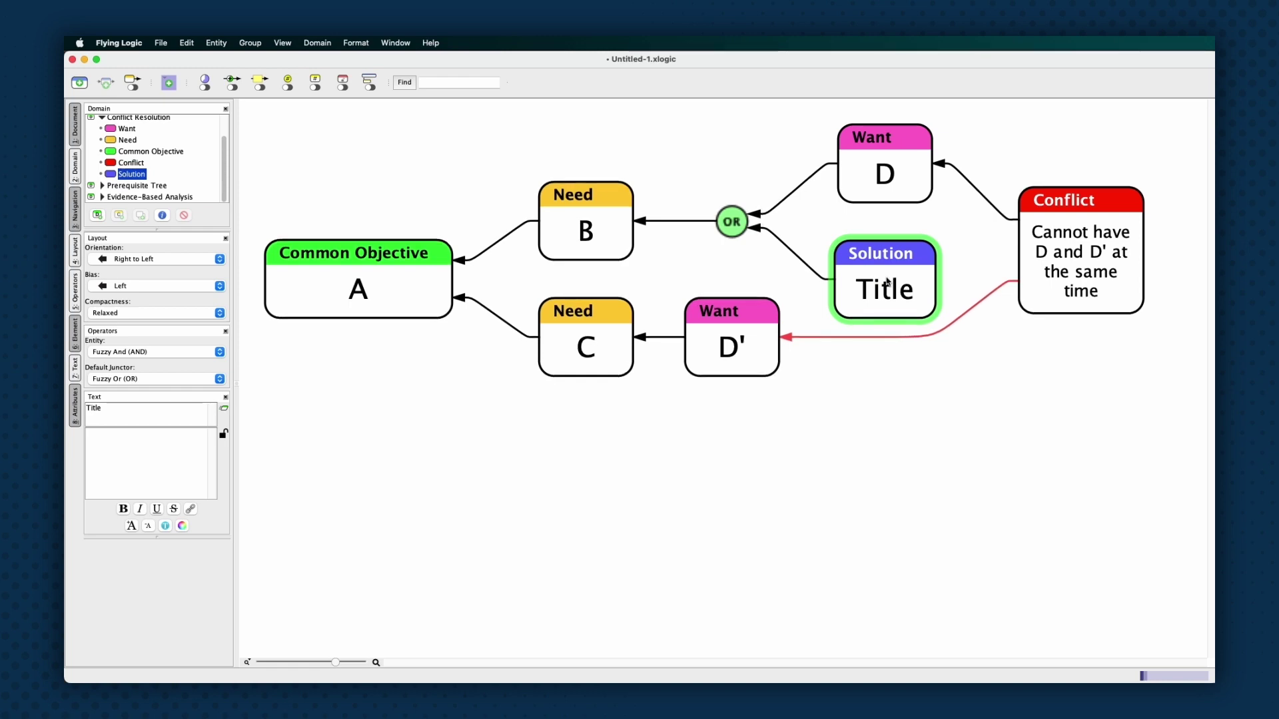
left_click(790, 292)
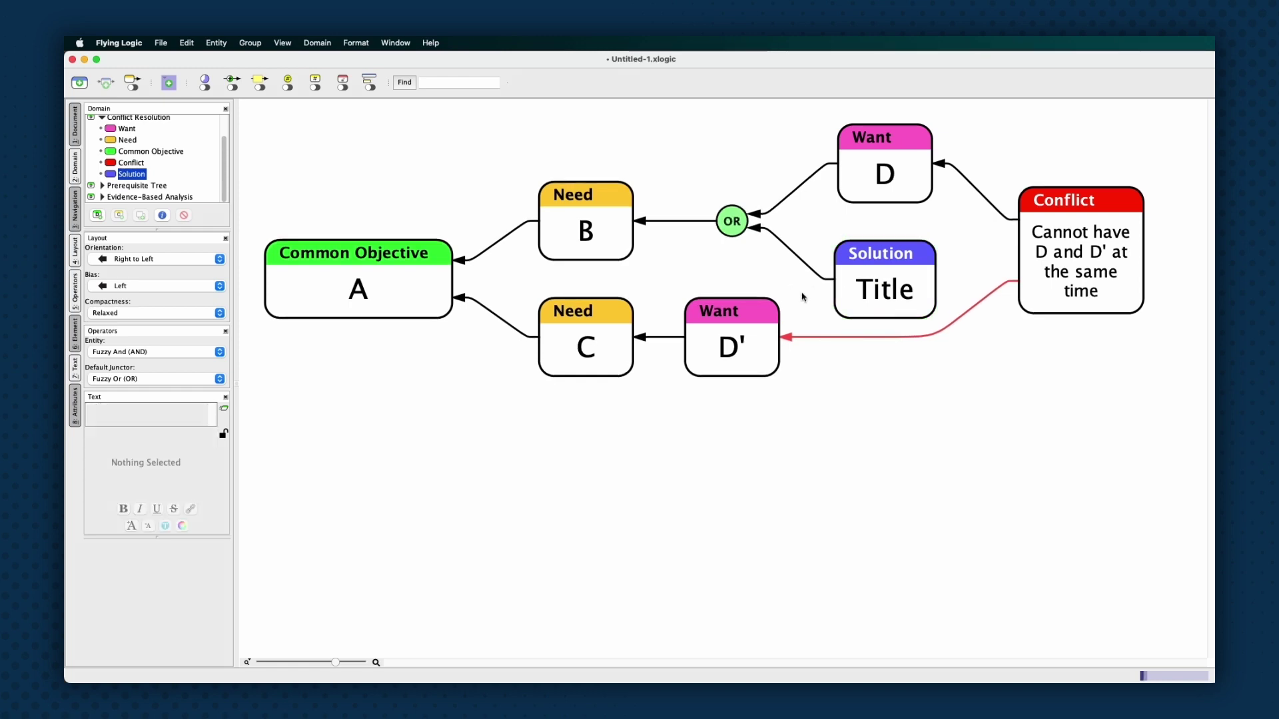
Add another Solution entity to the OR junctor from its context menu
left_click(747, 226)
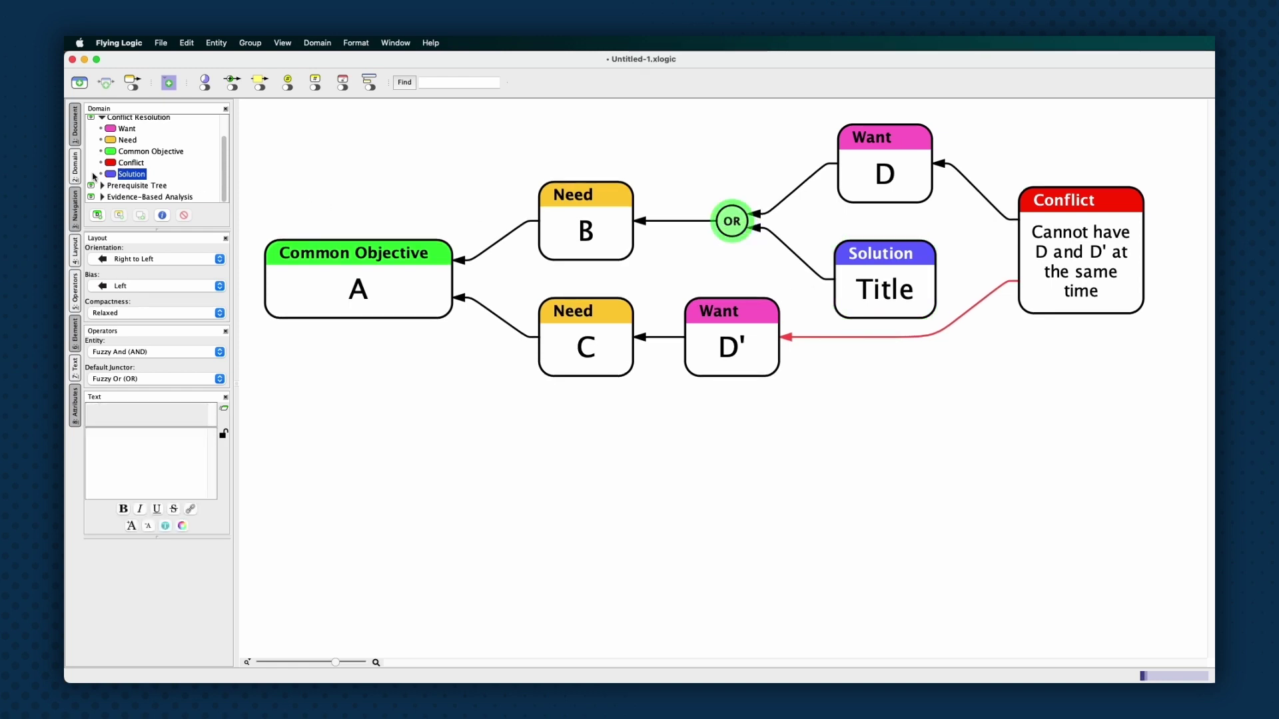
double_click(131, 176)
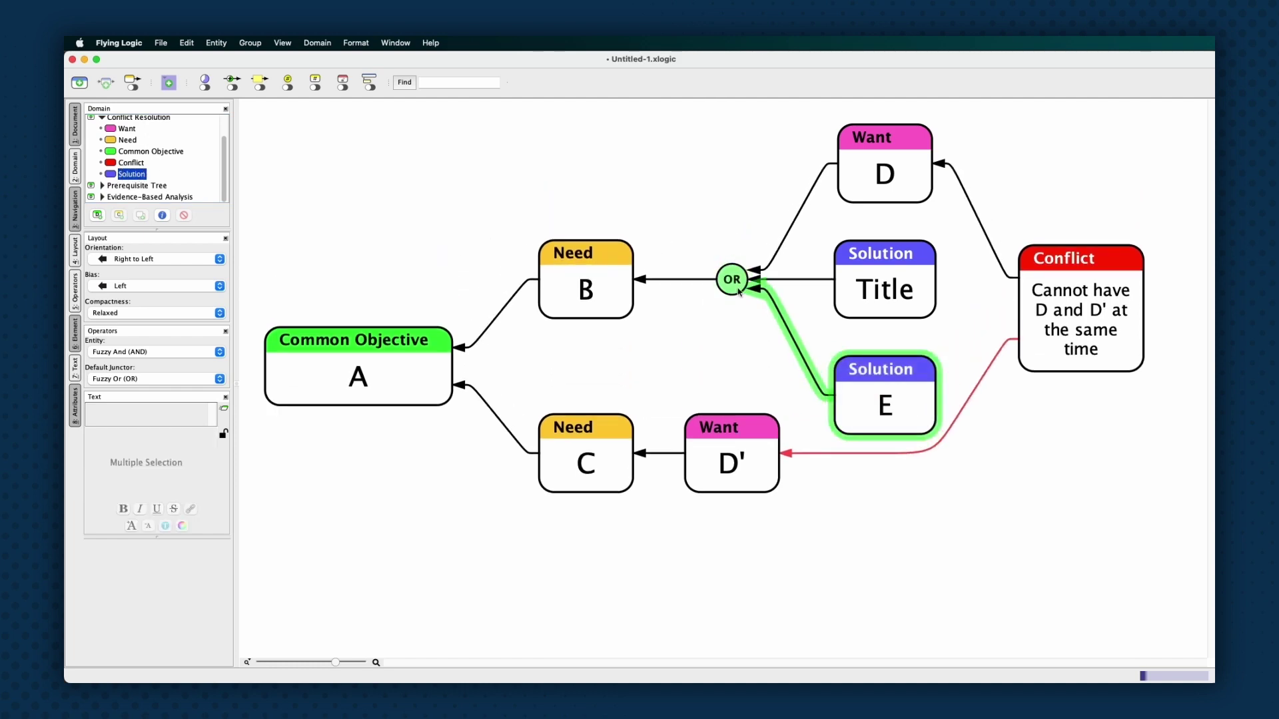
right_click(739, 282)
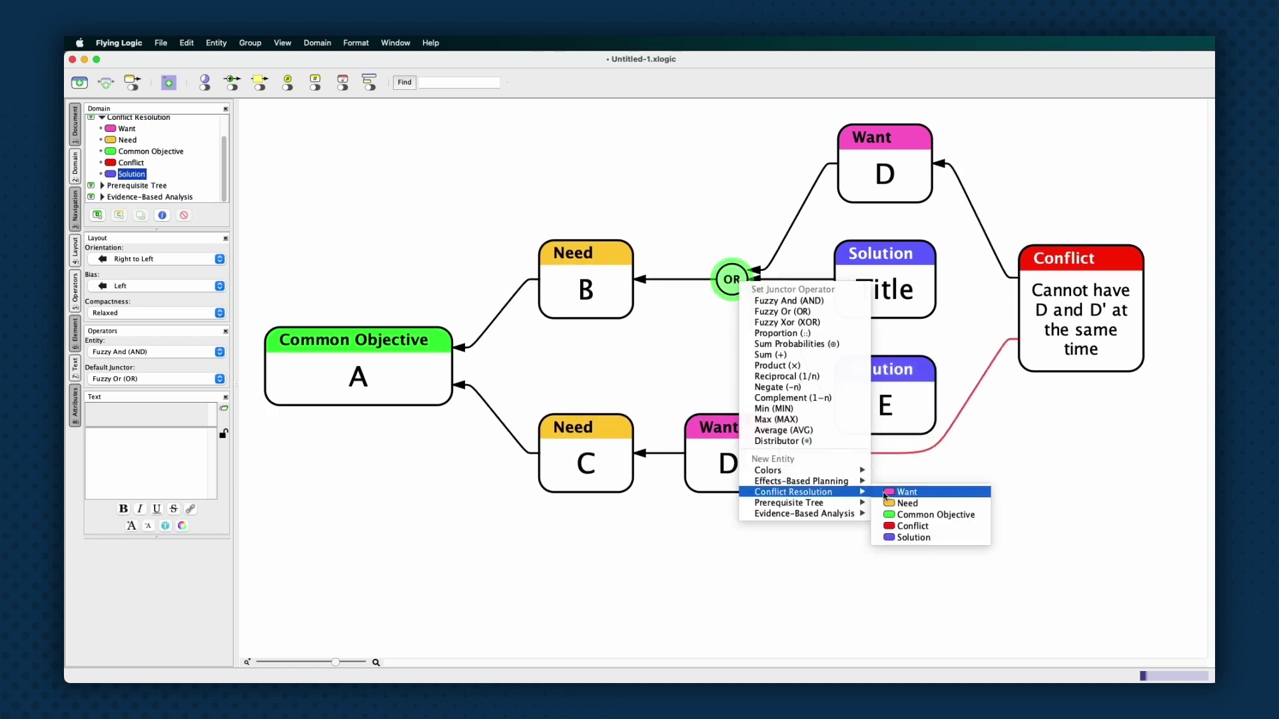
left_click(923, 540)
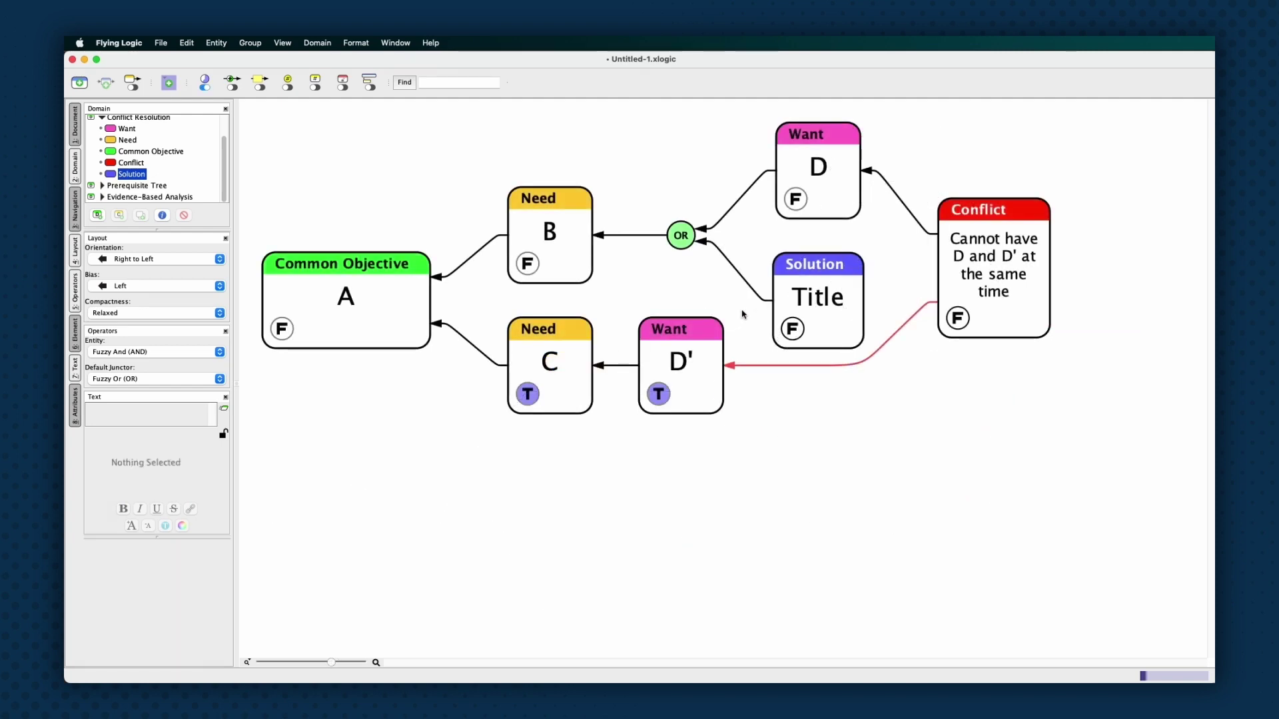
Raise the Title solution's confidence to True, then select Want D and Want D'
left_click(800, 334)
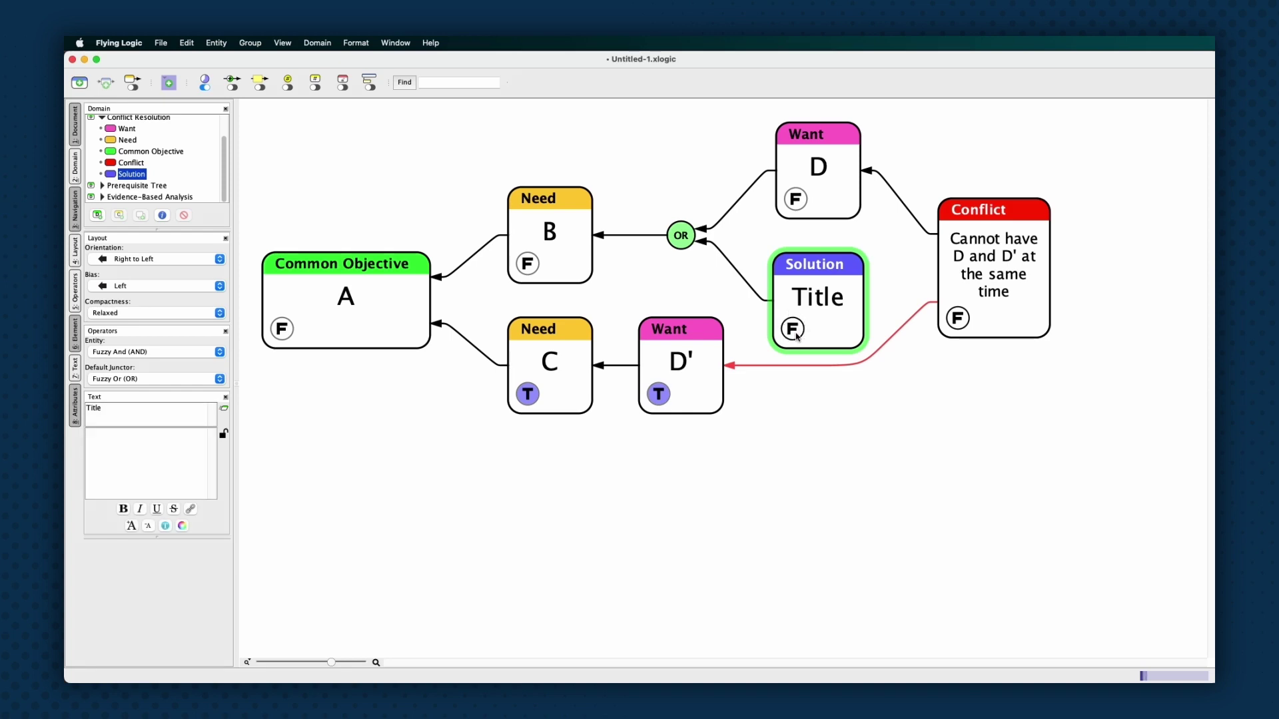
left_click_drag(800, 335, 791, 234)
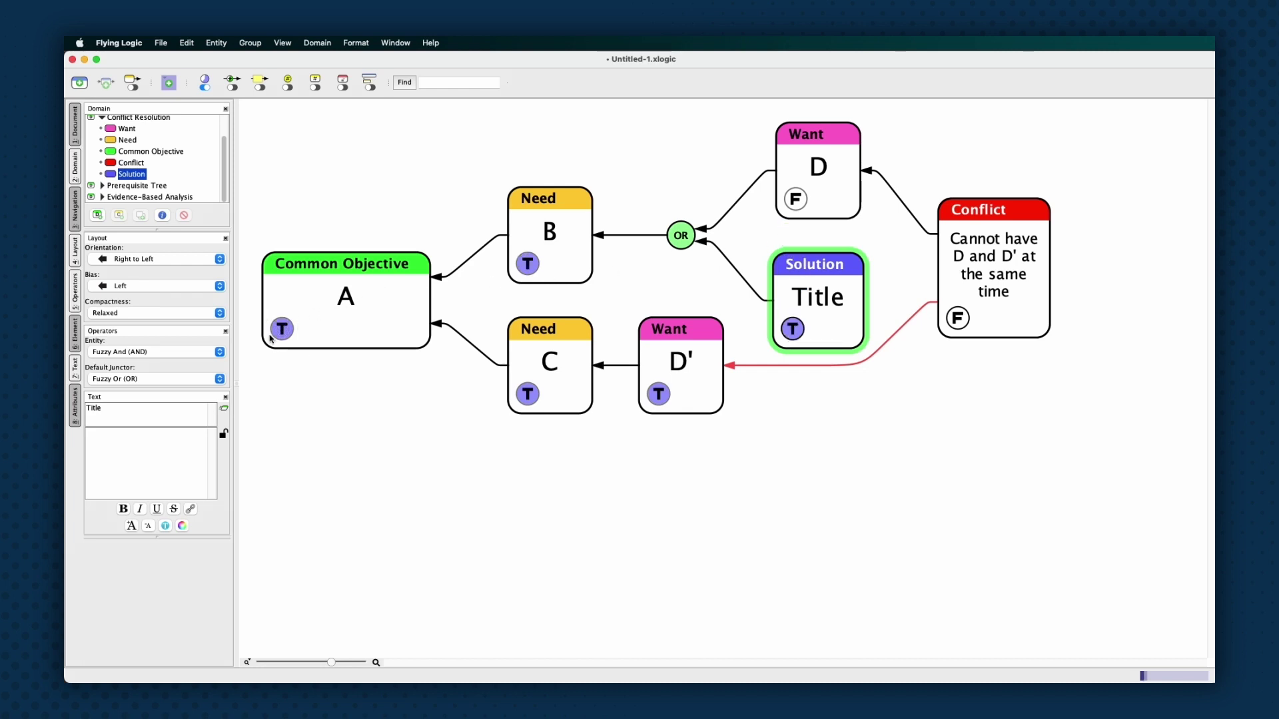
left_click(827, 194)
left_click(703, 393, "shift")
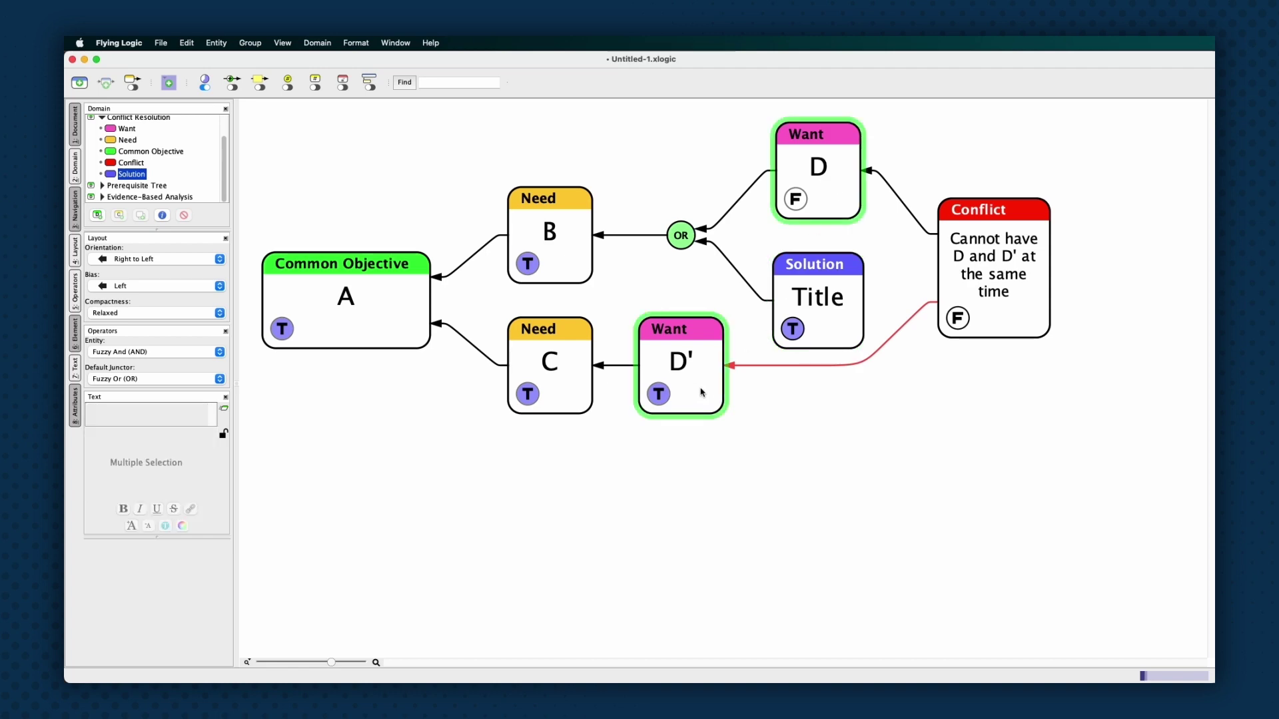